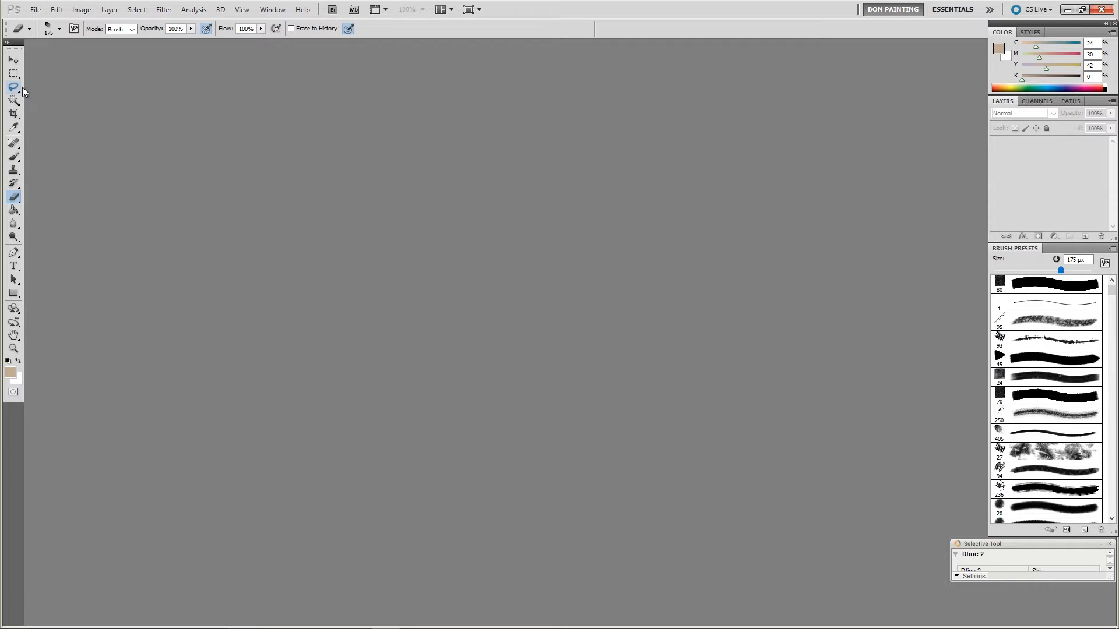
Step: Open the Statue of Liberty photo from the desktop in a maximized workspace, and close the floating Selective Tool panel
drag(603, 10, 693, 26)
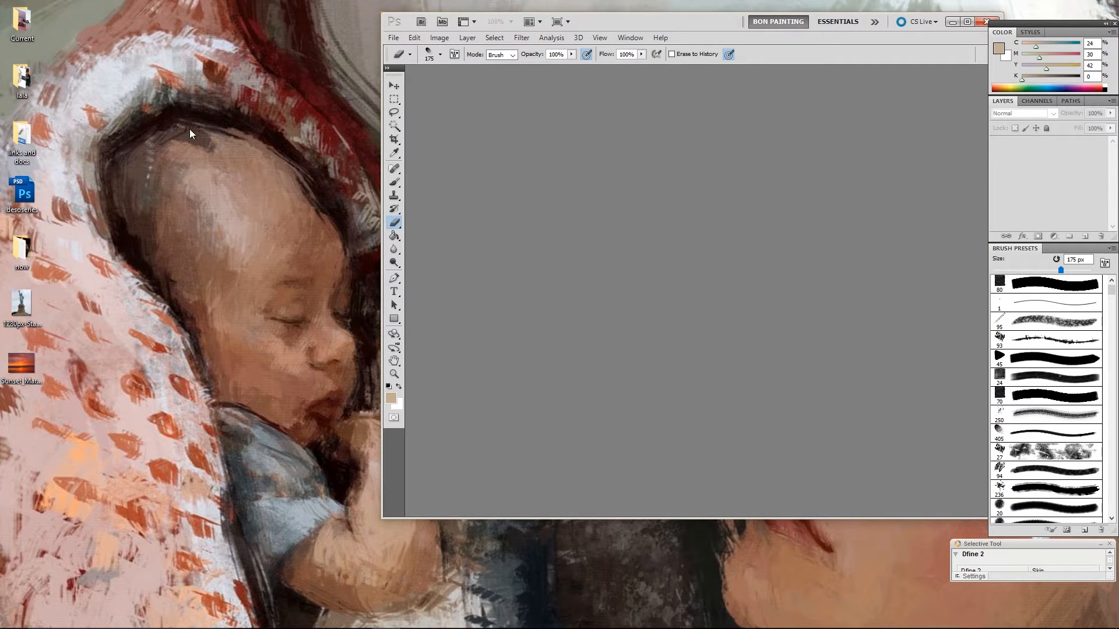
drag(15, 315, 638, 232)
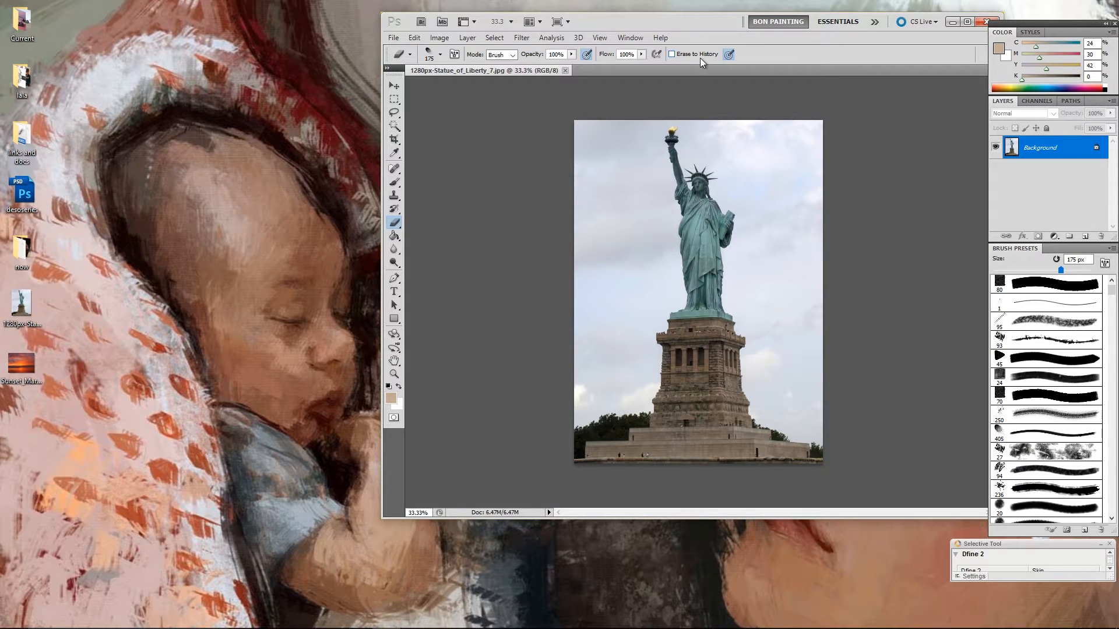
double_click(696, 26)
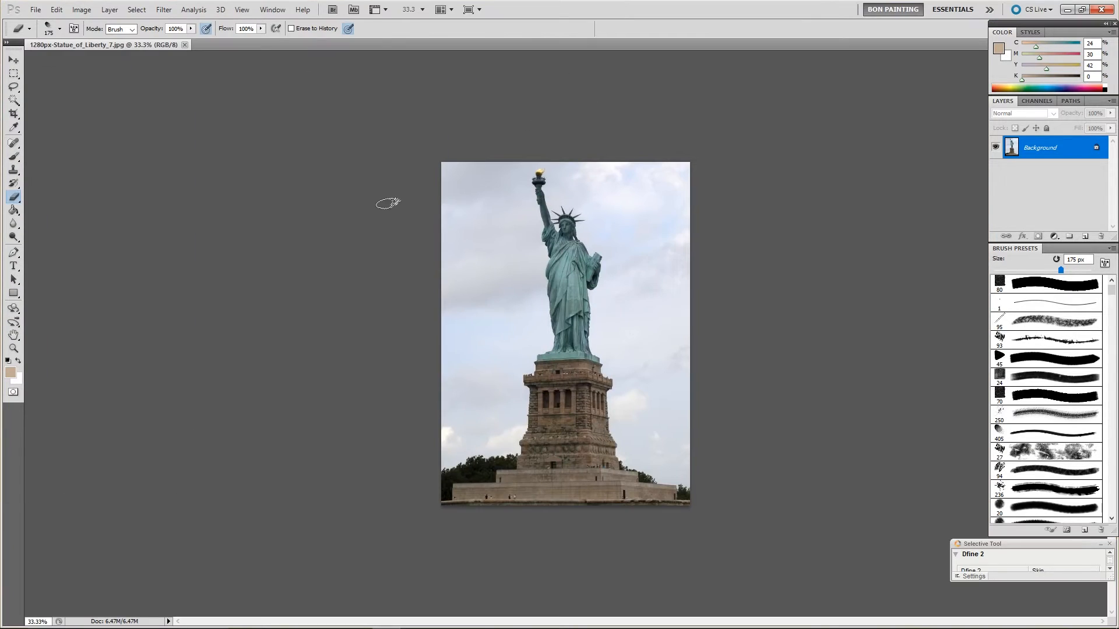
click(1110, 544)
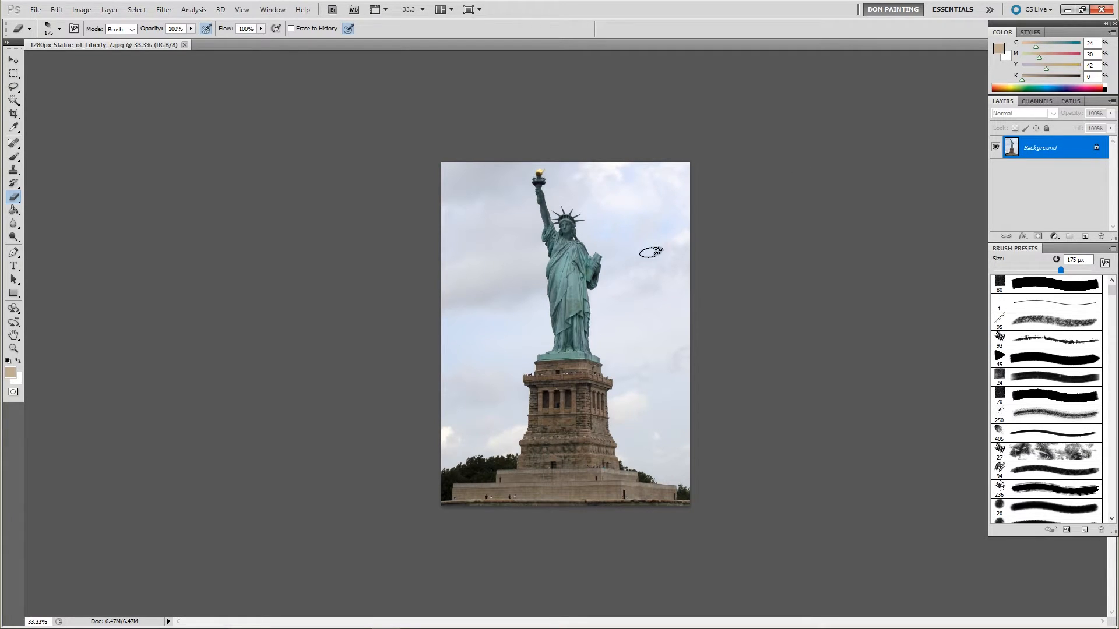
Step: Duplicate the Background layer under the default name
right_click(1035, 154)
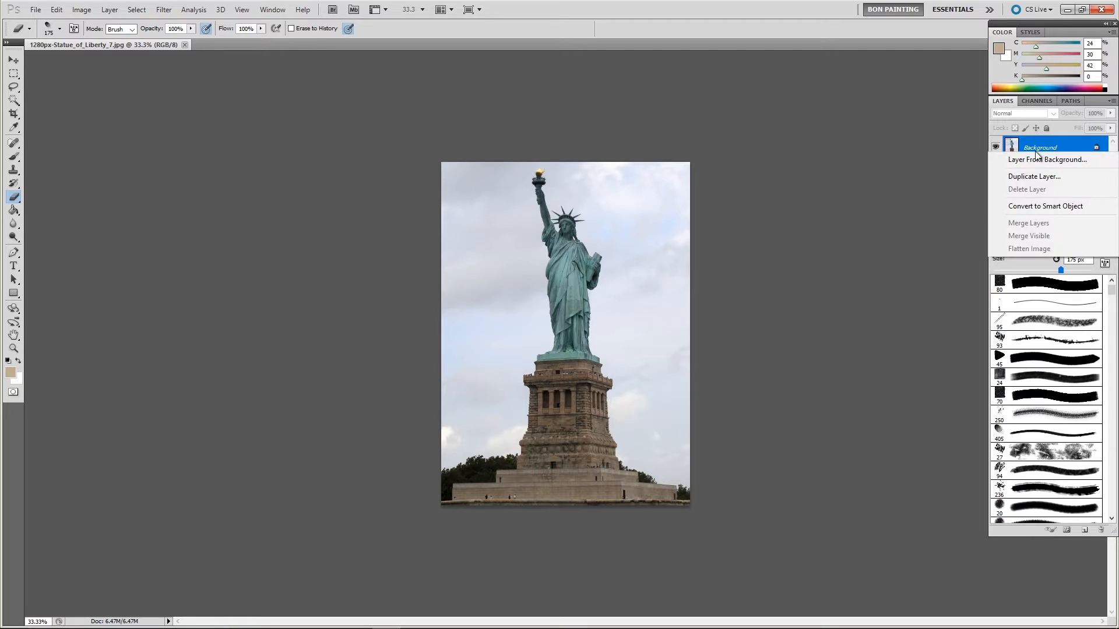
click(1025, 174)
click(649, 192)
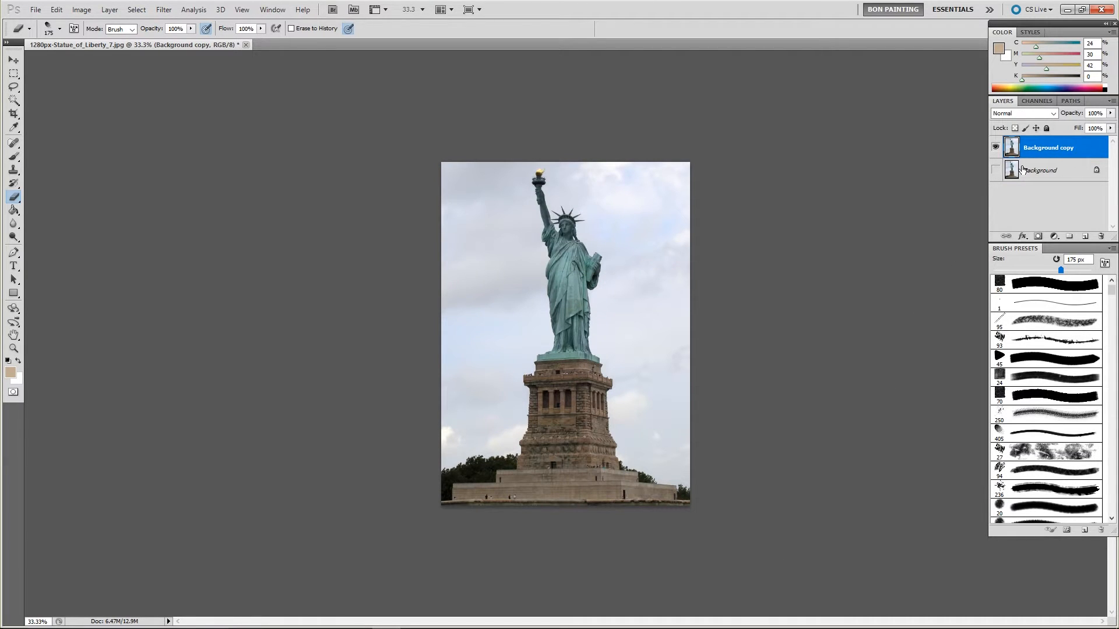
Step: Toggle the visibility of the Background copy and Background layers to compare what each one shows
click(995, 150)
click(996, 150)
click(996, 150)
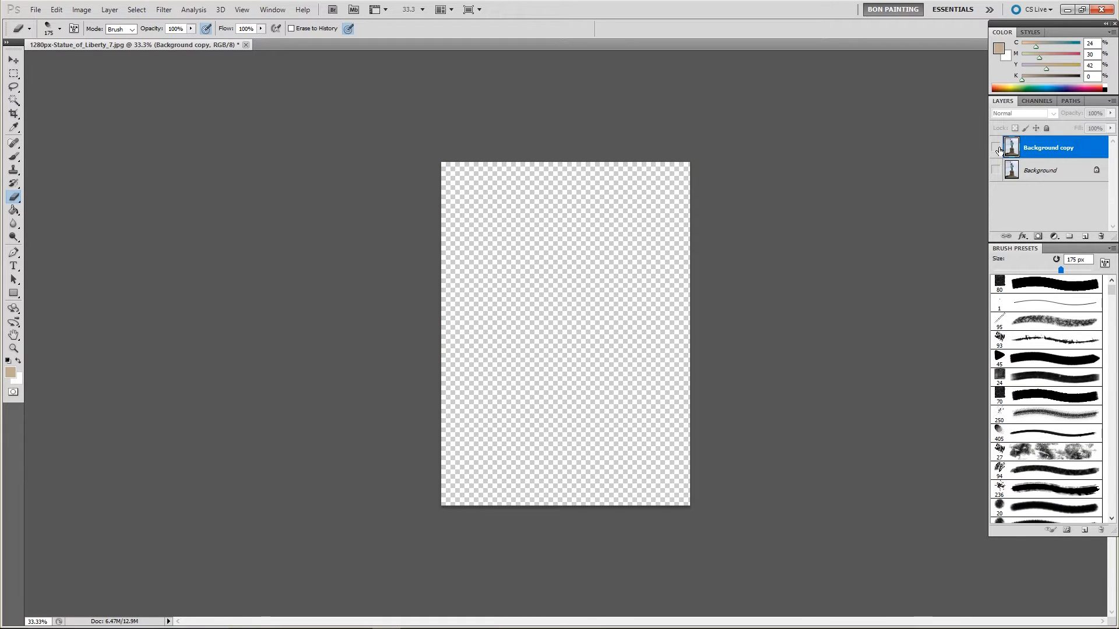
click(997, 150)
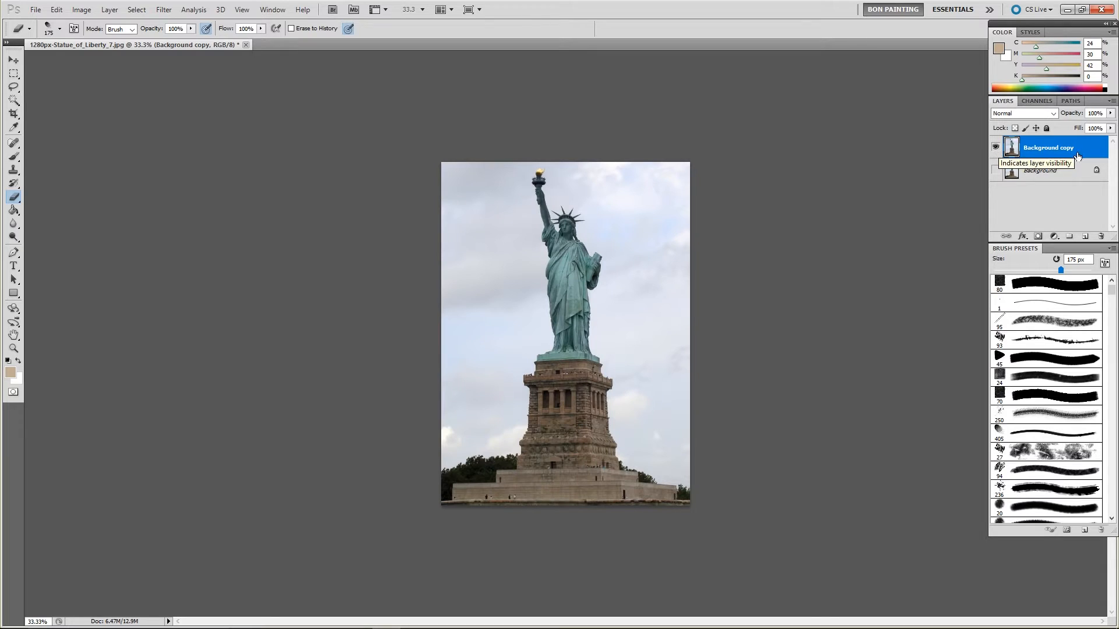
click(995, 150)
click(995, 170)
click(996, 150)
click(996, 150)
click(996, 150)
click(996, 150)
click(996, 149)
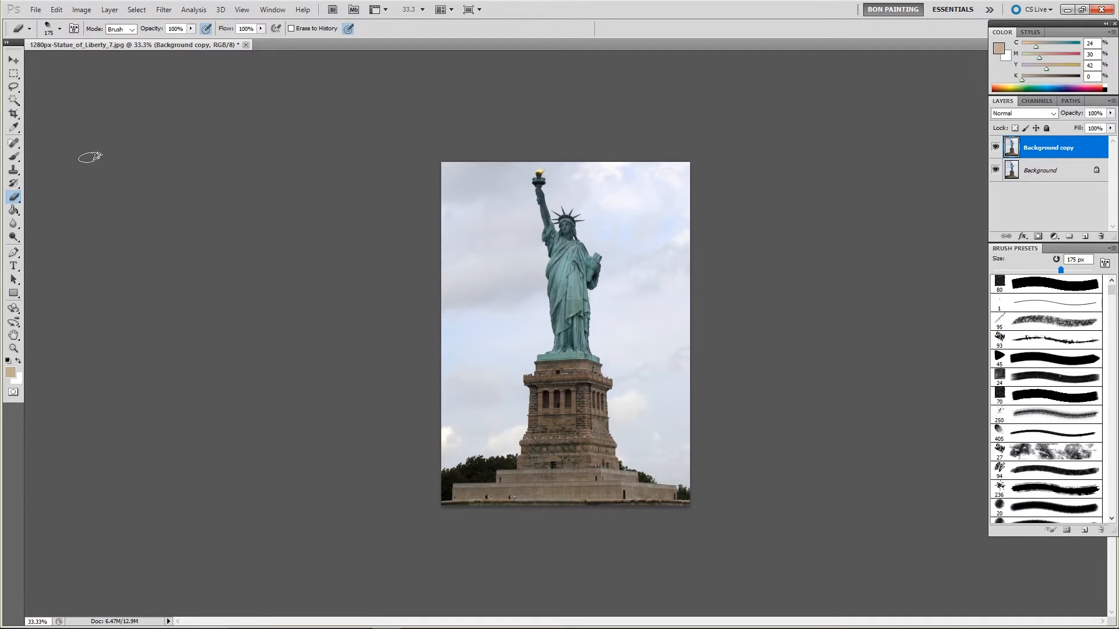
Step: Select a stepped rectangular sky area with a cut-out centre beside the statue, and delete it from the copy with Background hidden
click(14, 73)
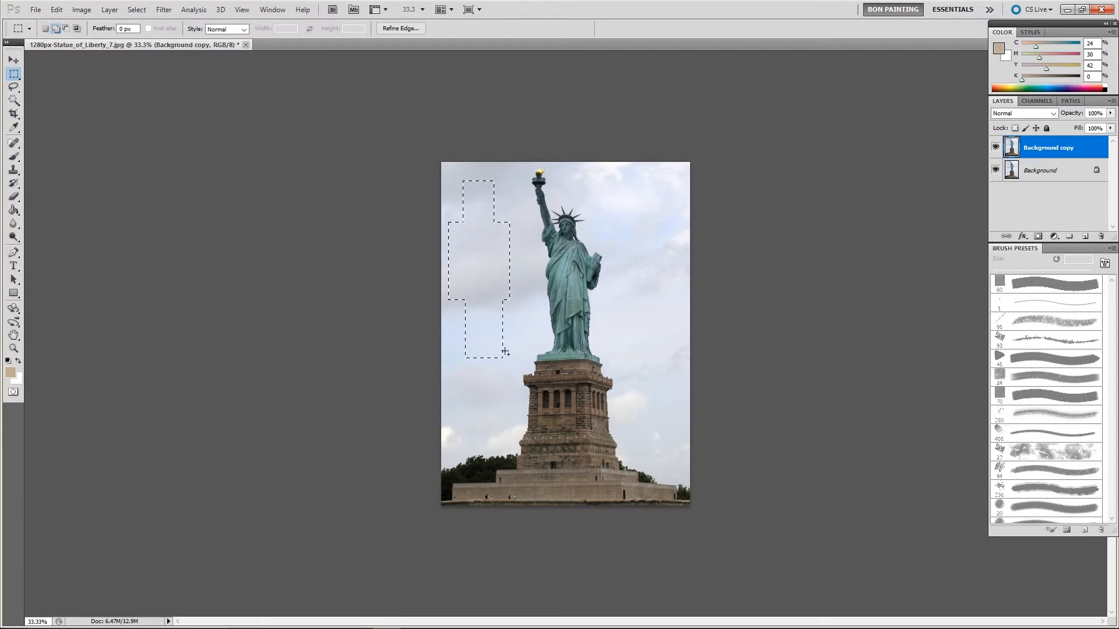
key(alt)
click(995, 170)
key(Delete)
key(ctrl+d)
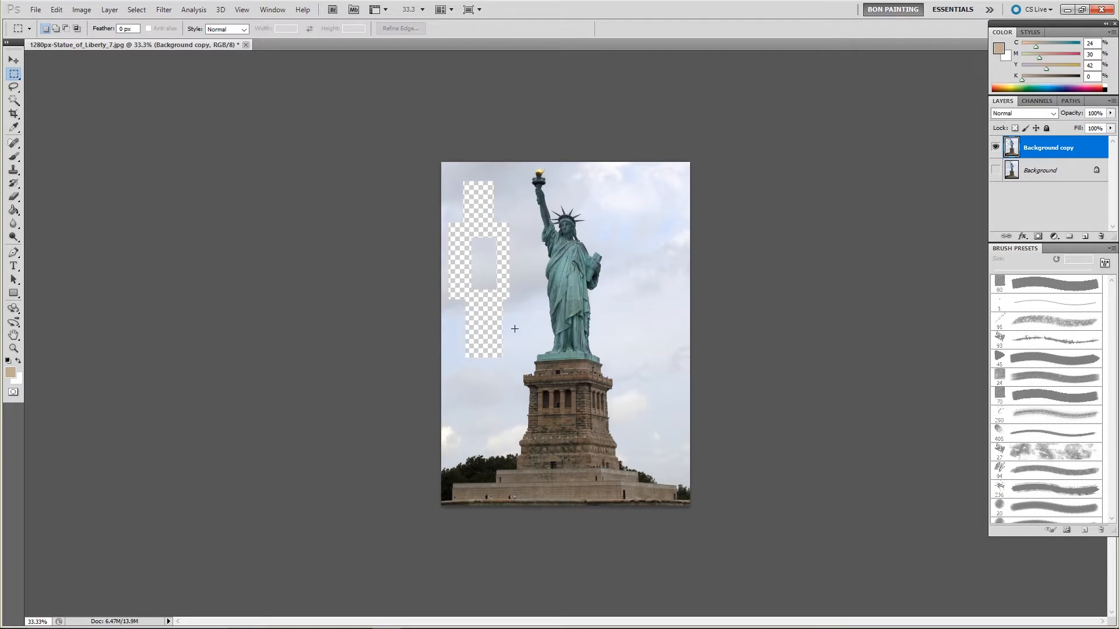
Step: Bring back the last selection and undo the deletion of the sky area, leaving nothing selected
key(ctrl+shift+d)
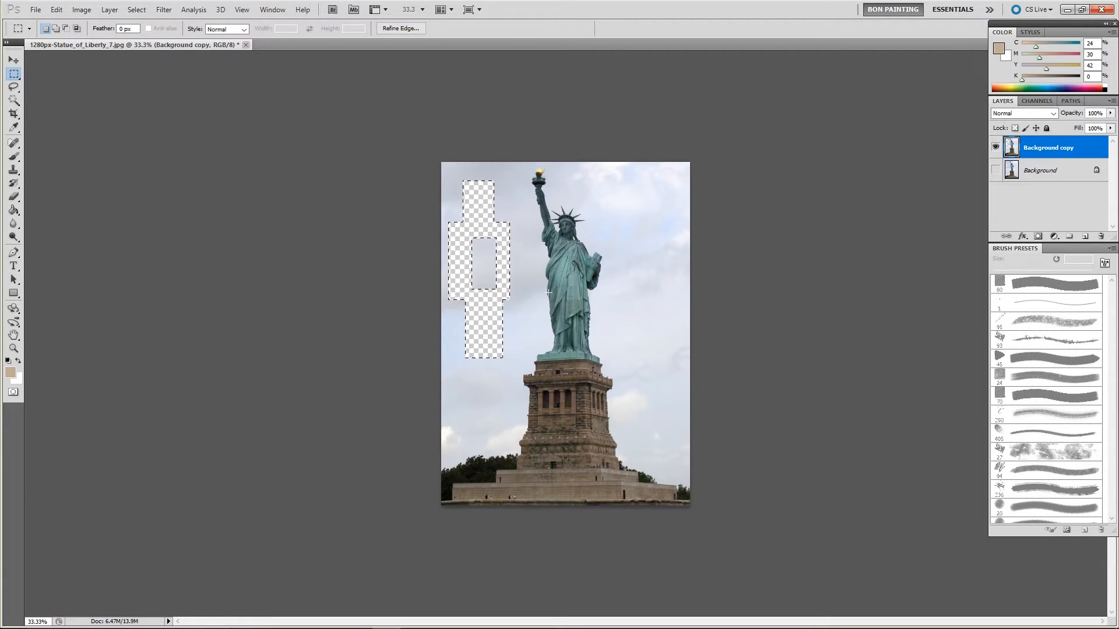
key(ctrl+alt+z)
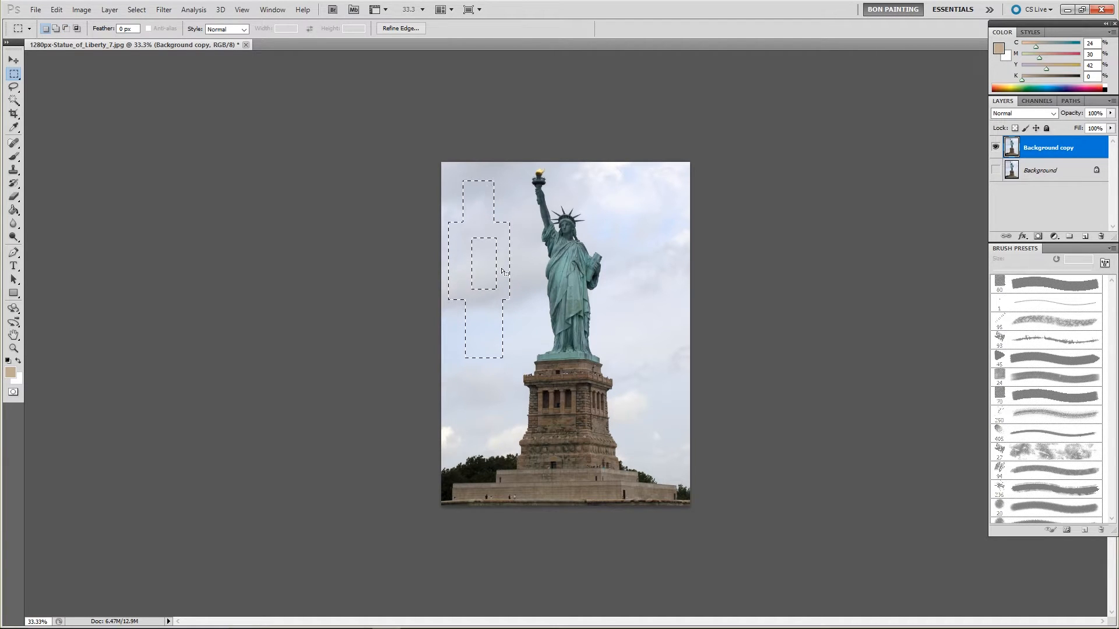
key(ctrl+d)
Step: Try inverting a selection of two joined rectangles in the left sky and deleting everything outside them
drag(520, 255, 455, 189)
shift+drag(460, 255, 498, 327)
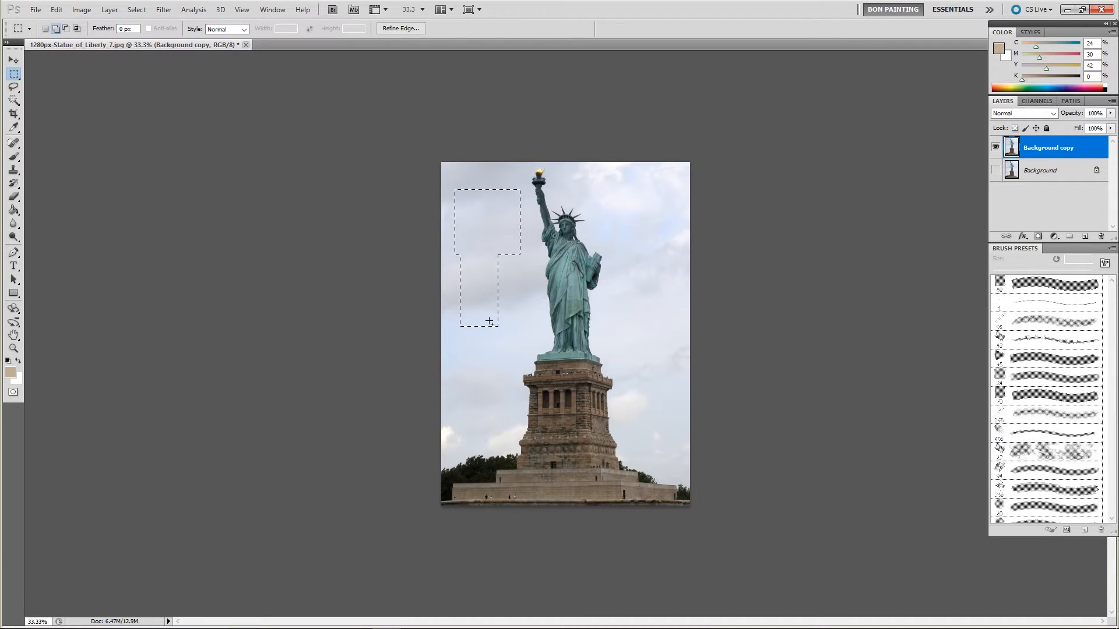
right_click(483, 252)
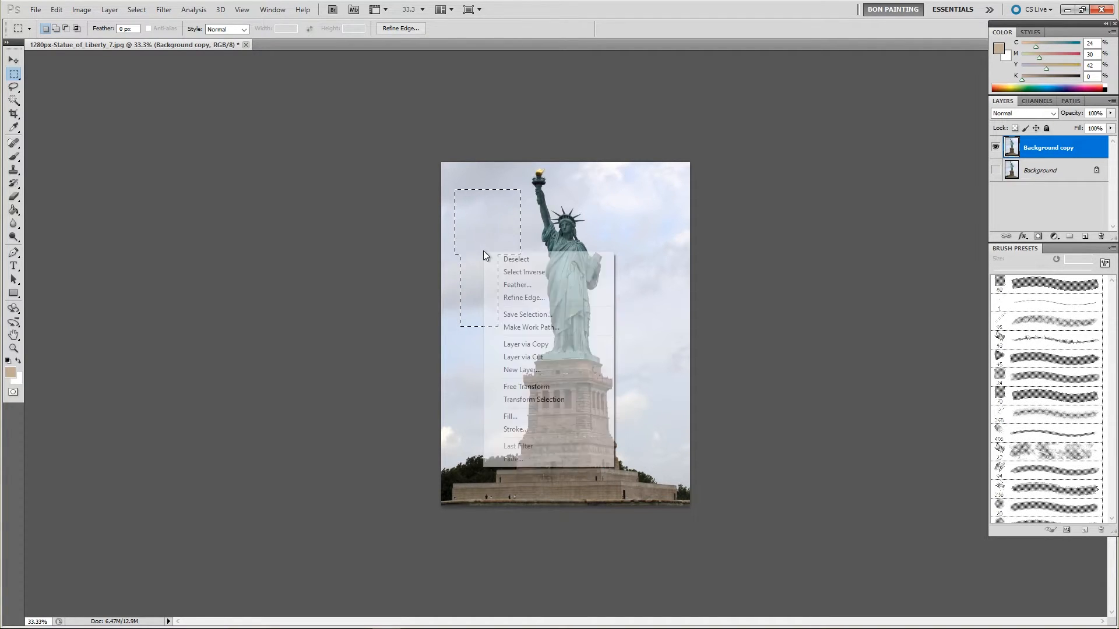
click(525, 272)
key(Delete)
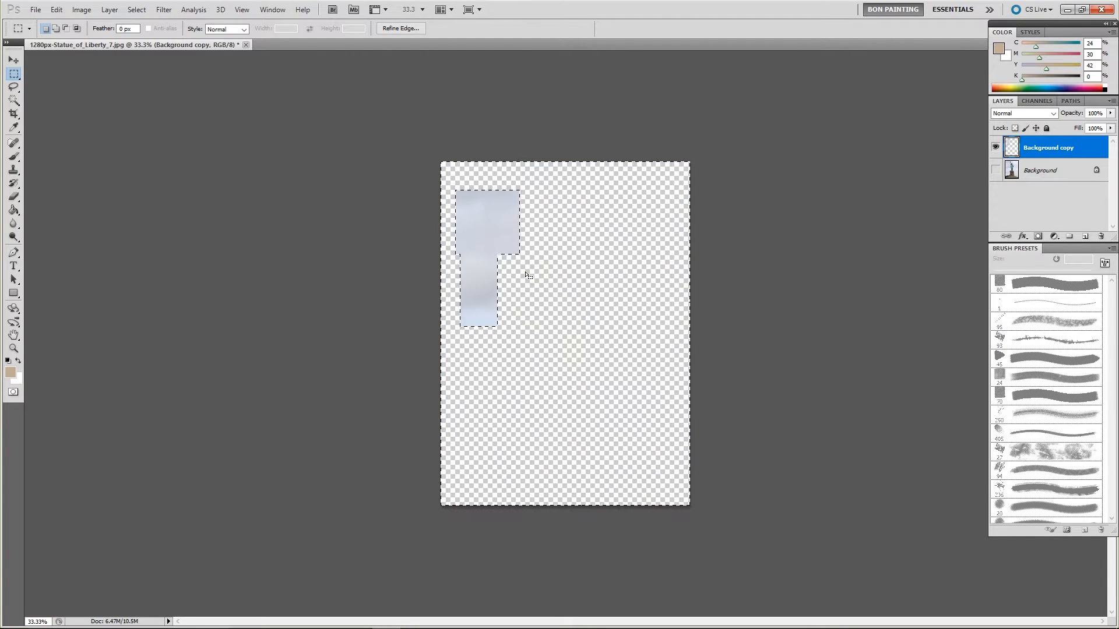
key(ctrl+z)
key(ctrl+d)
Step: Try deleting a small square sky area left of the statue with its selection feathered by 40 pixels
drag(472, 227, 507, 261)
right_click(494, 247)
click(539, 282)
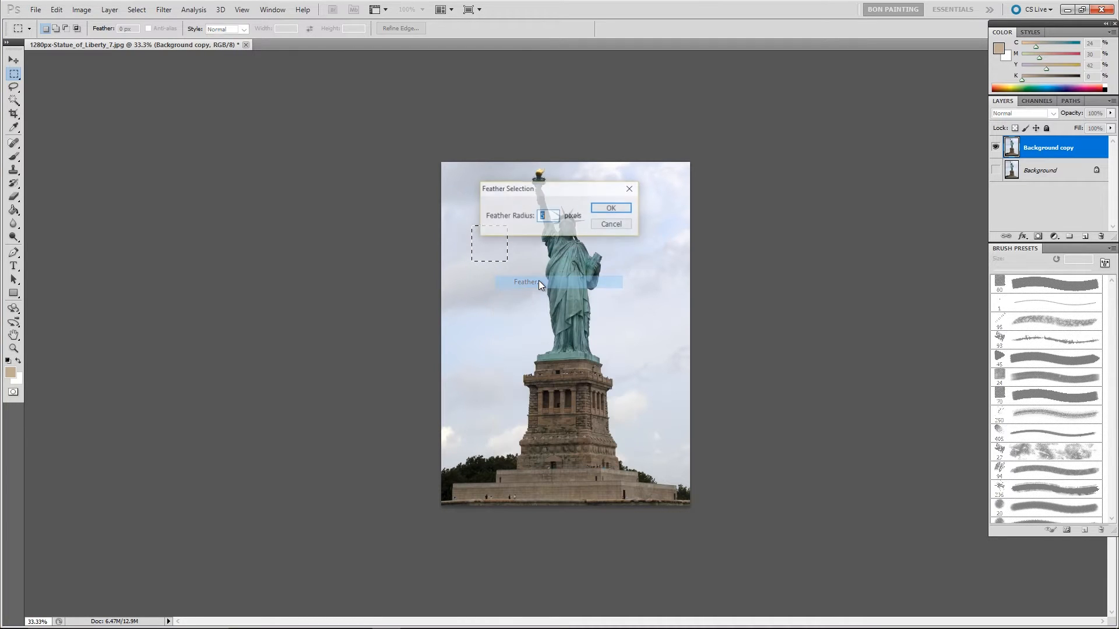
text(40)
click(610, 209)
key(Delete)
key(ctrl+d)
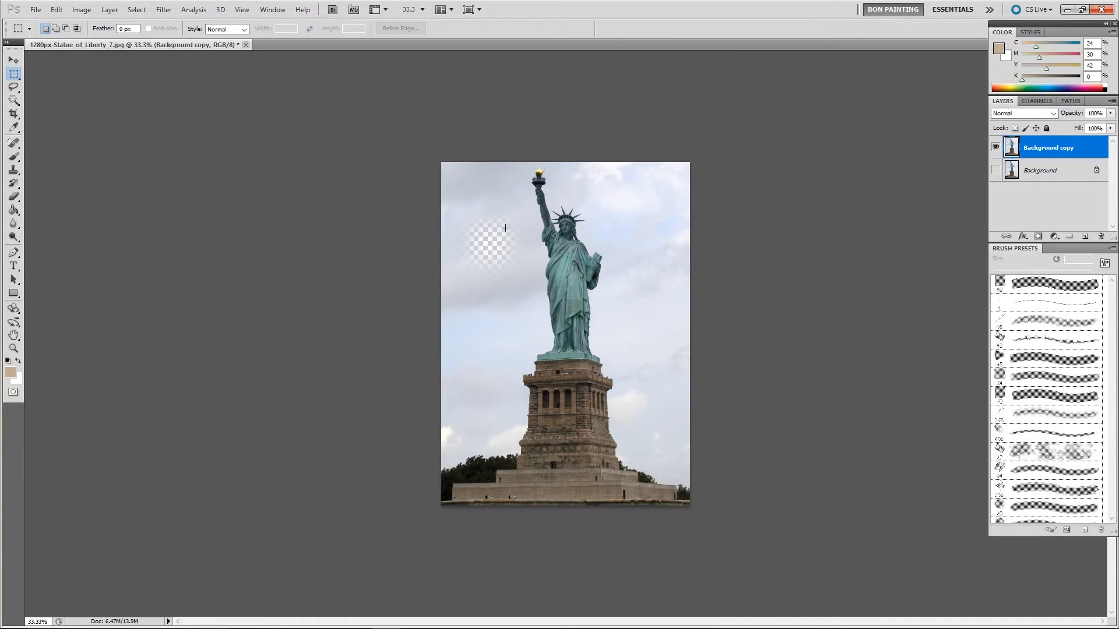
key(ctrl+alt+z)
key(ctrl+alt+z)
Step: Try Refine Edge on a rectangular selection in the left sky with smoothing, 30.1 px feather and 6% contrast
click(488, 280)
drag(455, 216, 499, 306)
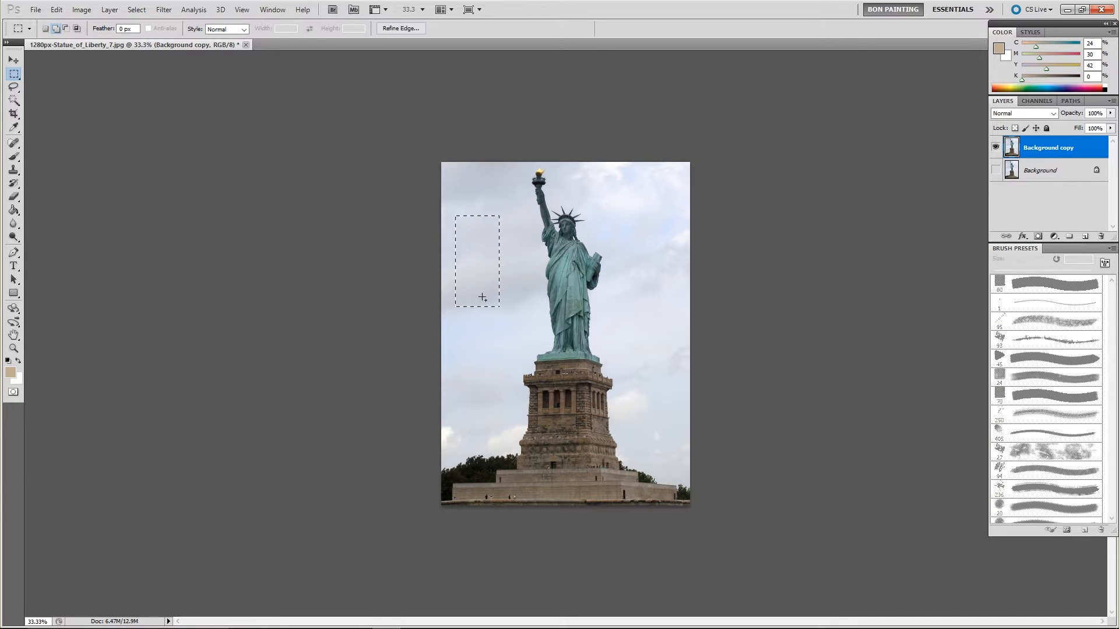
right_click(479, 260)
click(519, 304)
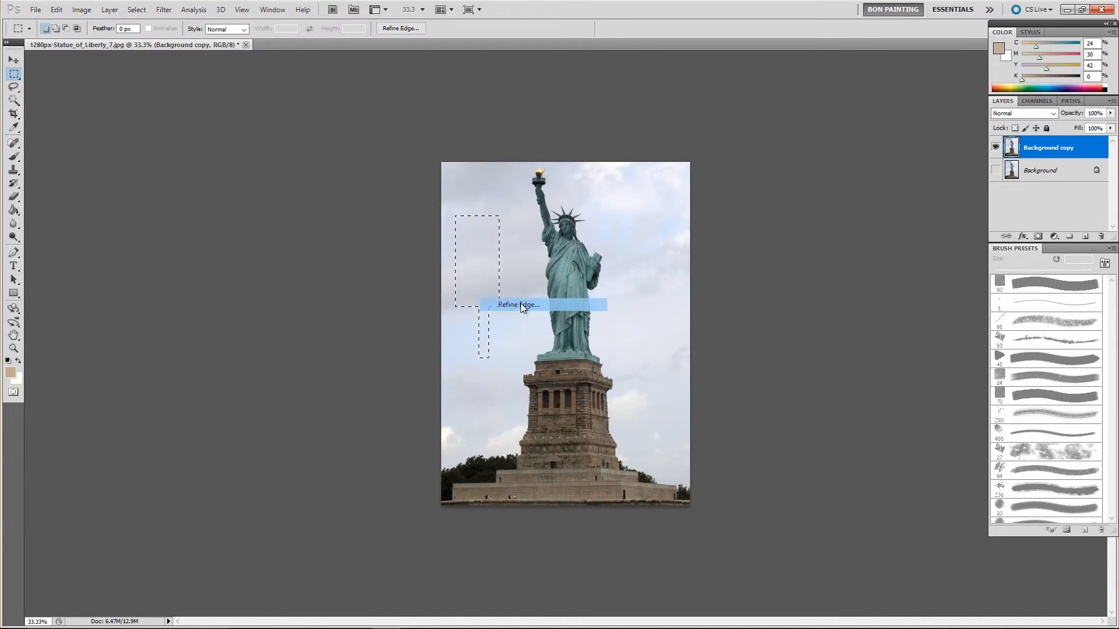
drag(526, 111, 782, 113)
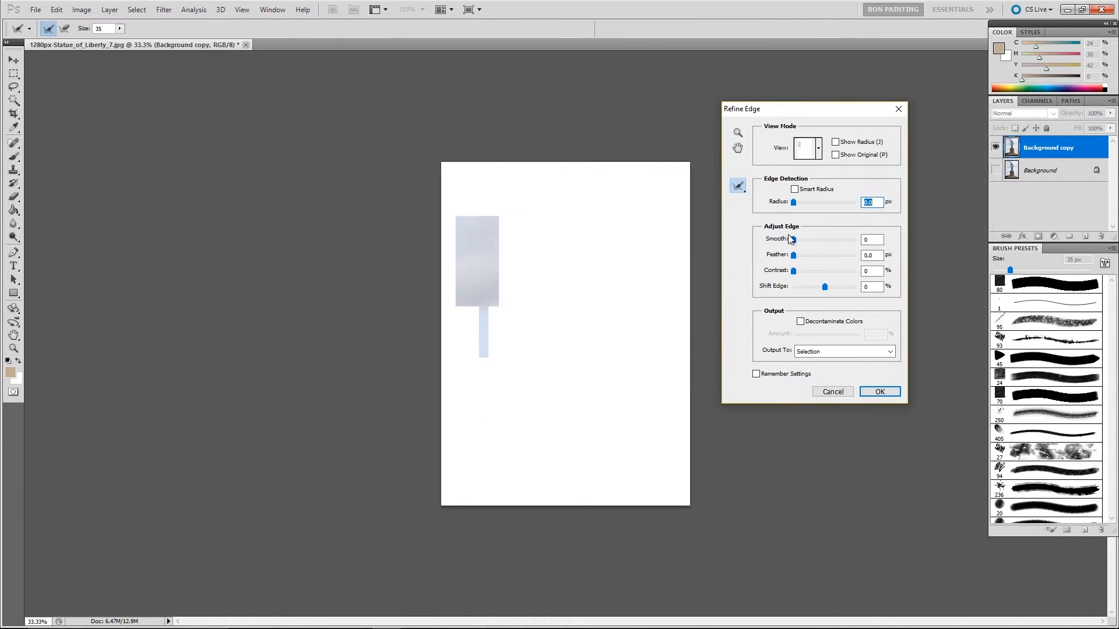
mouse_move(799, 240)
mouse_down()
mouse_move(853, 257)
mouse_move(797, 271)
mouse_move(802, 260)
mouse_up()
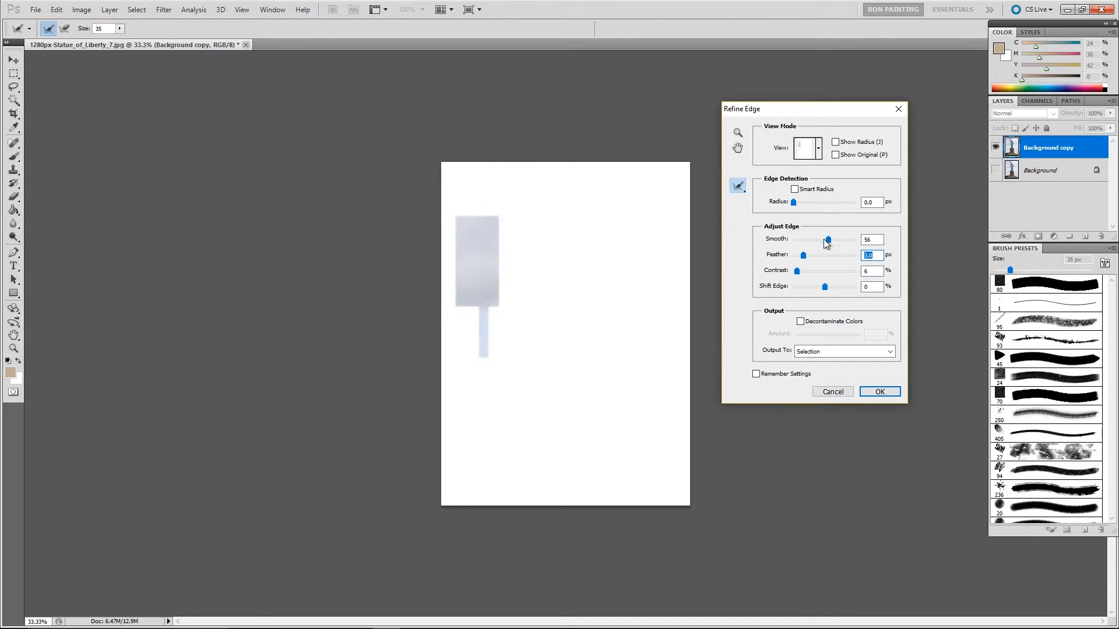
mouse_move(807, 260)
mouse_down()
mouse_move(819, 259)
mouse_move(795, 273)
mouse_move(836, 260)
mouse_move(812, 240)
mouse_up()
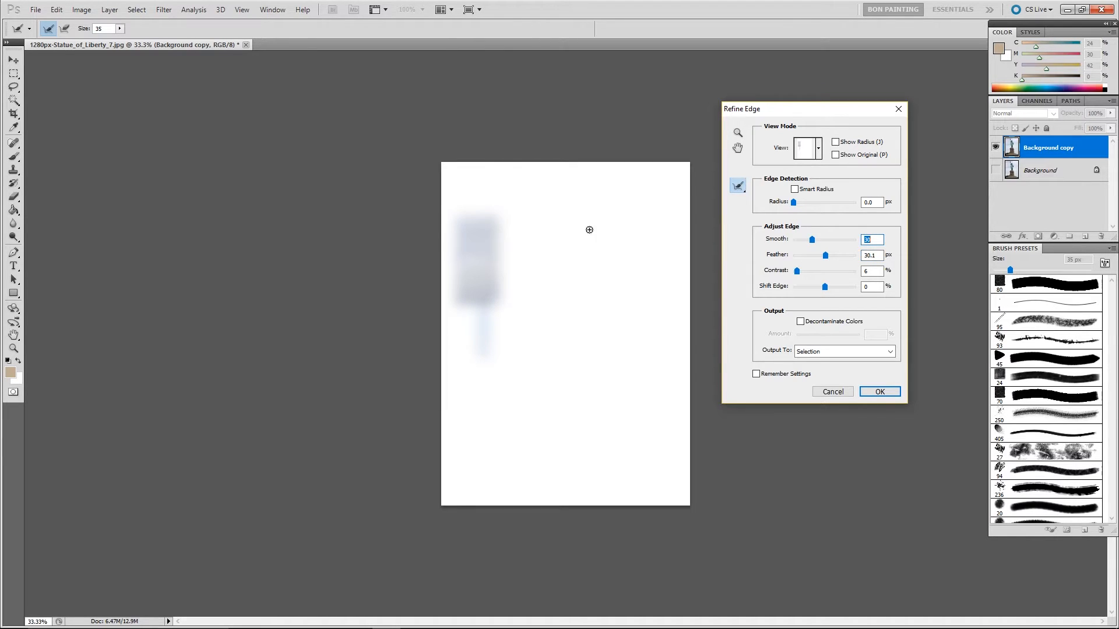
click(833, 392)
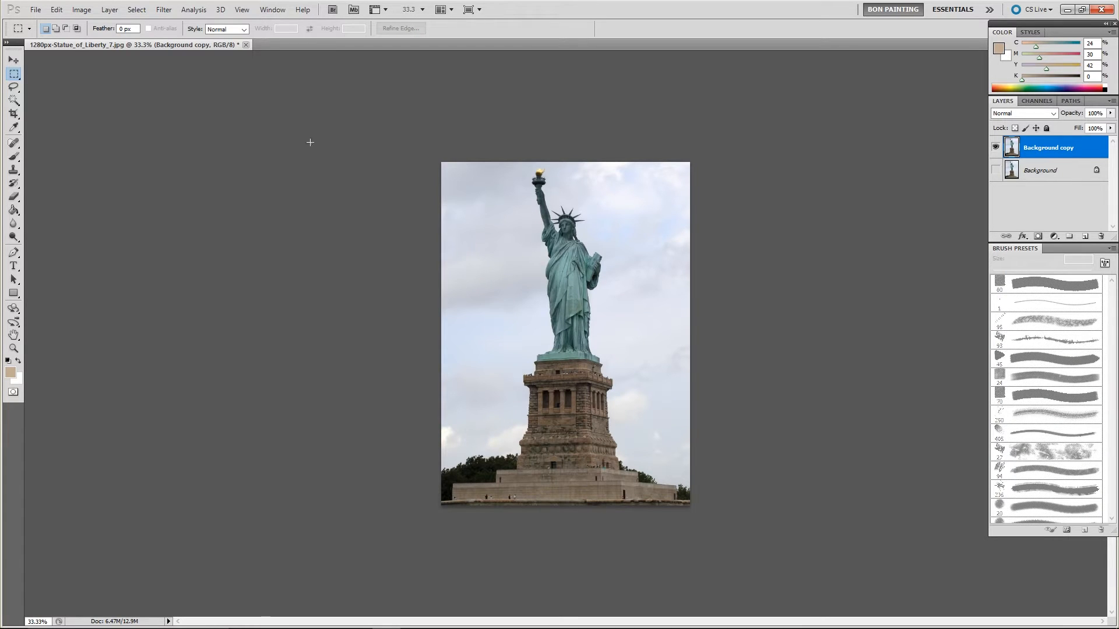
Step: Build a combined selection from overlapping rectangles in the sky on both sides of the statue
drag(442, 185, 493, 263)
drag(625, 194, 689, 270)
drag(638, 168, 688, 195)
drag(583, 172, 642, 231)
drag(446, 254, 533, 316)
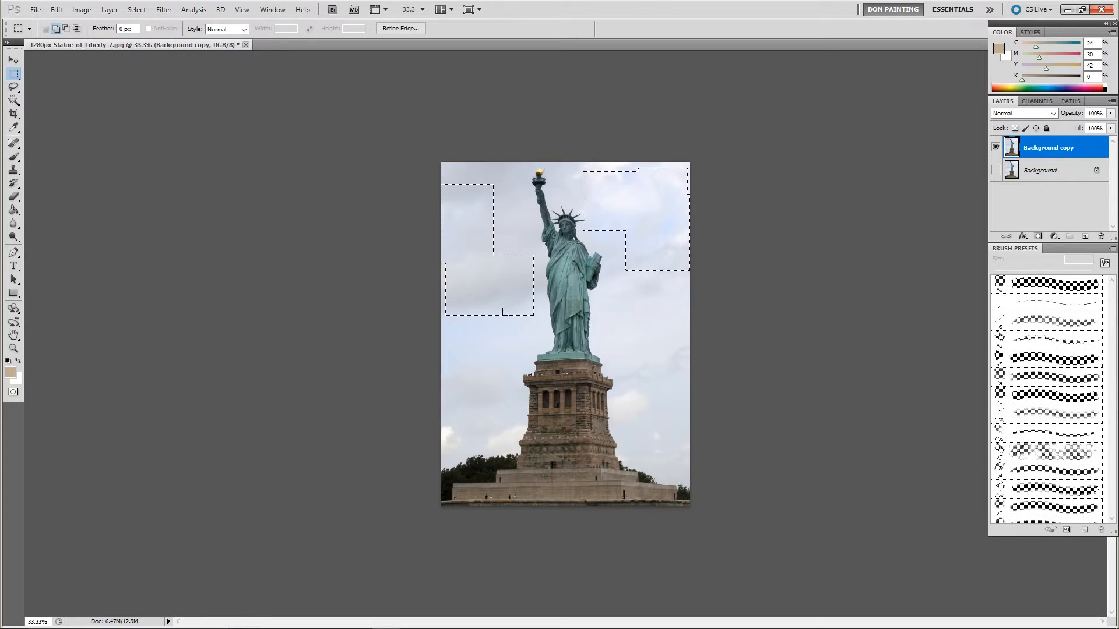
drag(440, 310, 461, 401)
drag(480, 326, 520, 378)
drag(494, 307, 531, 339)
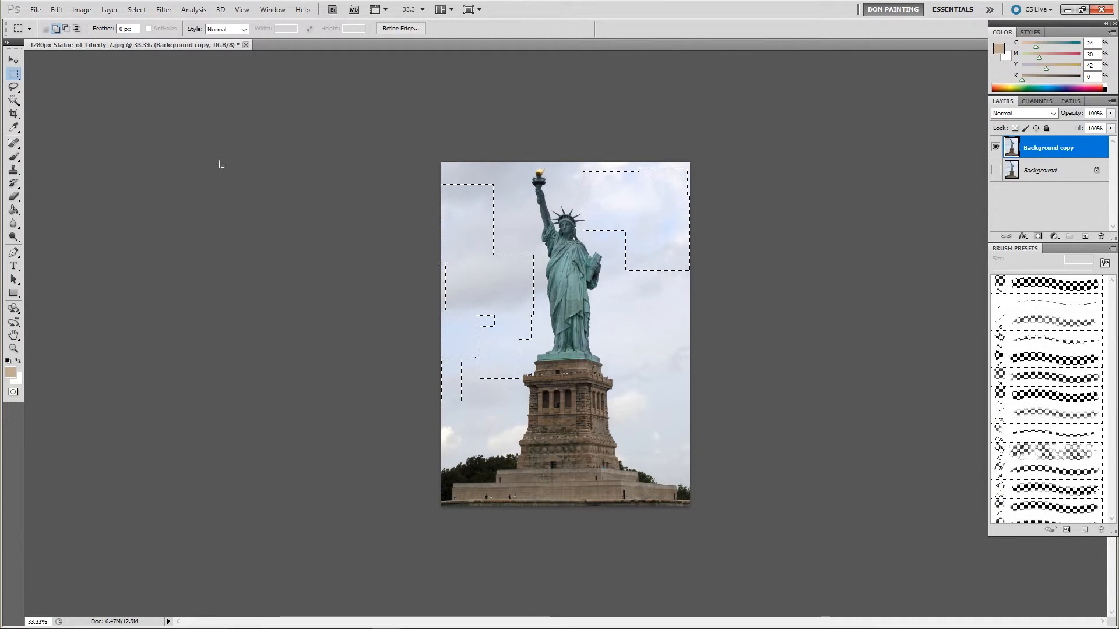
Step: Add two overlapping ellipses to the selection in the sky to the right of the statue's robe
right_click(14, 73)
click(72, 83)
drag(637, 259, 676, 330)
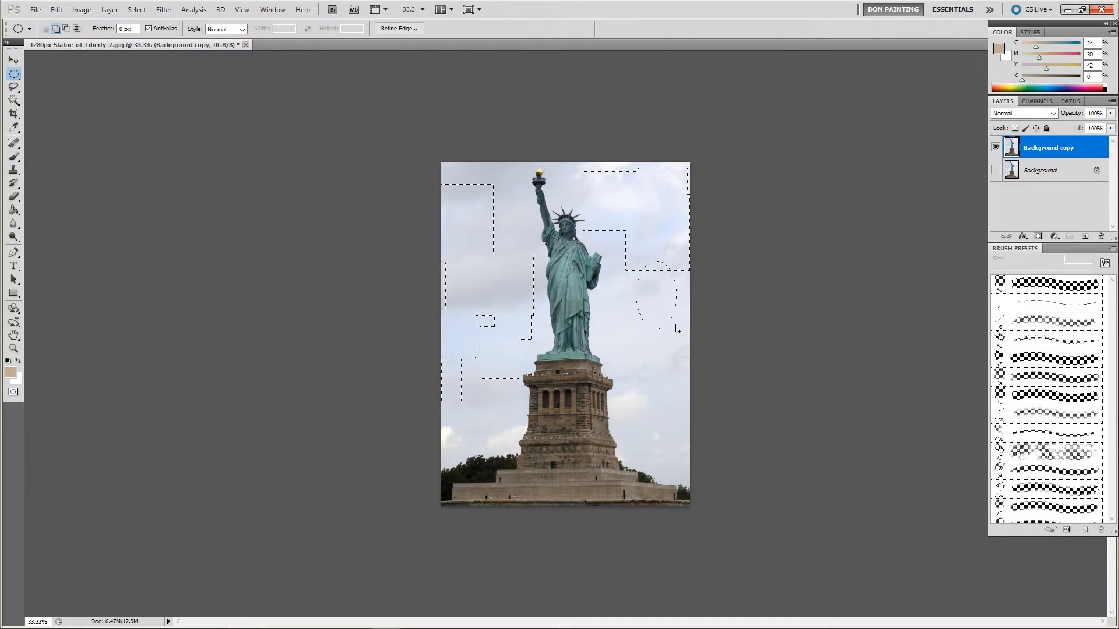
drag(624, 302, 685, 366)
Step: Add overlapping ellipses across the upper sky and past the image edges to the selection, and deselect everything
right_click(13, 76)
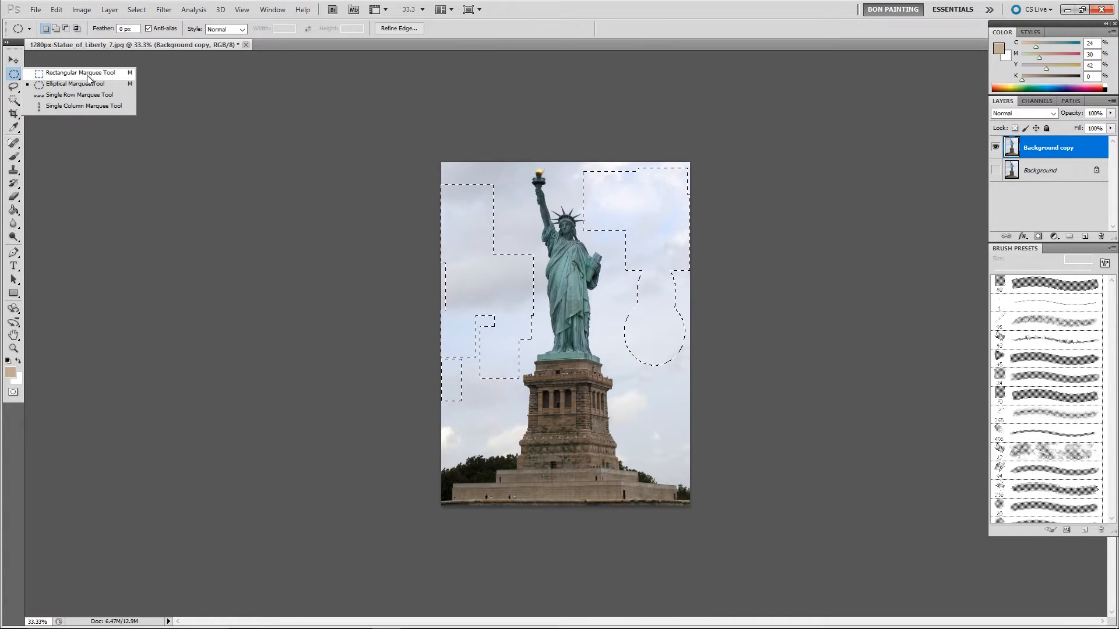
drag(461, 214, 529, 272)
drag(449, 176, 520, 228)
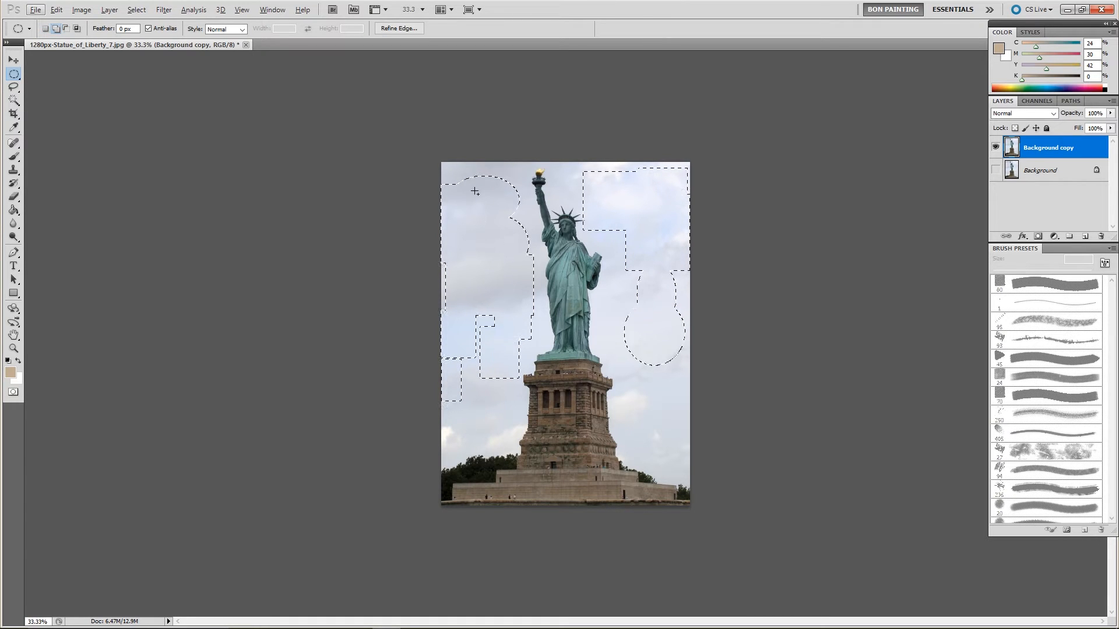
drag(467, 155, 531, 238)
drag(410, 140, 483, 208)
drag(563, 144, 658, 229)
drag(656, 150, 769, 231)
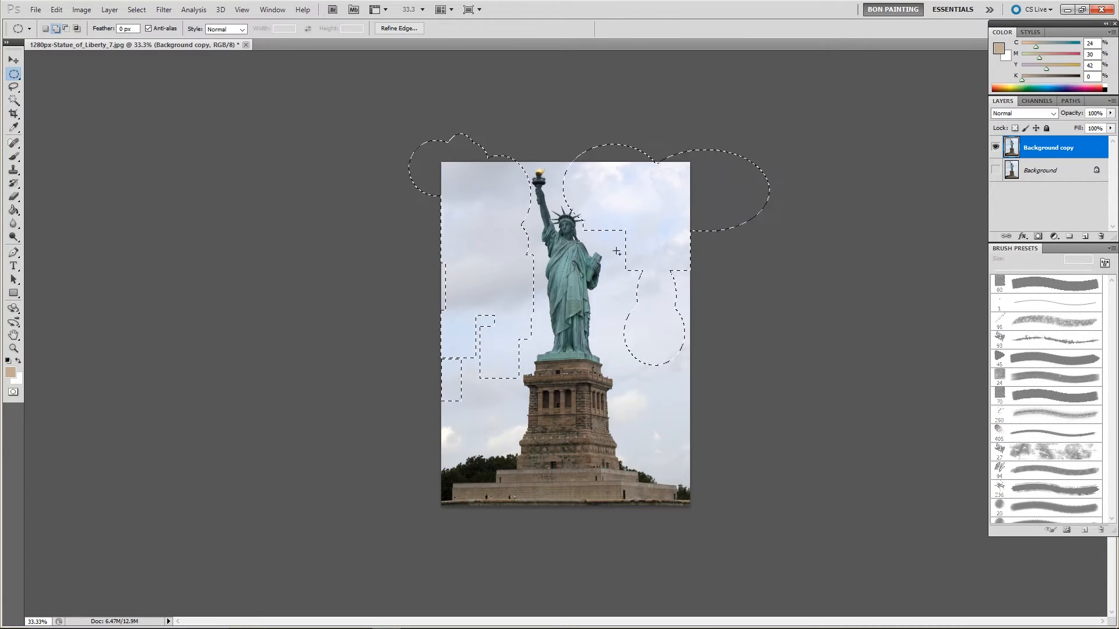
drag(652, 249, 728, 348)
click(509, 250)
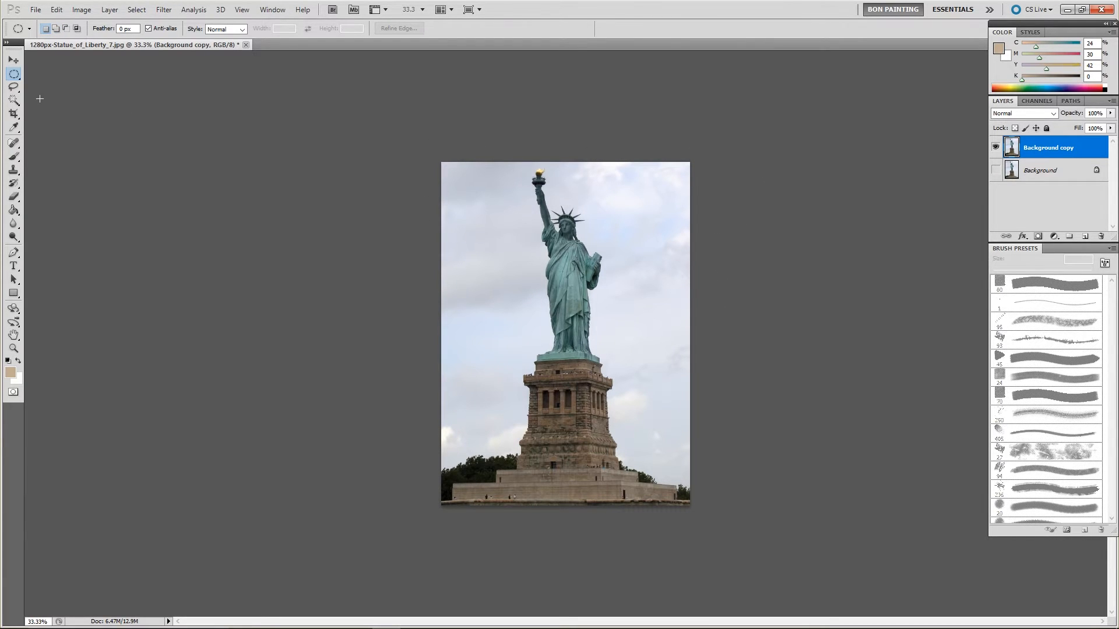
Step: Try deleting a large circular selection that overlaps the photo's upper-left sky
drag(532, 385, 532, 385)
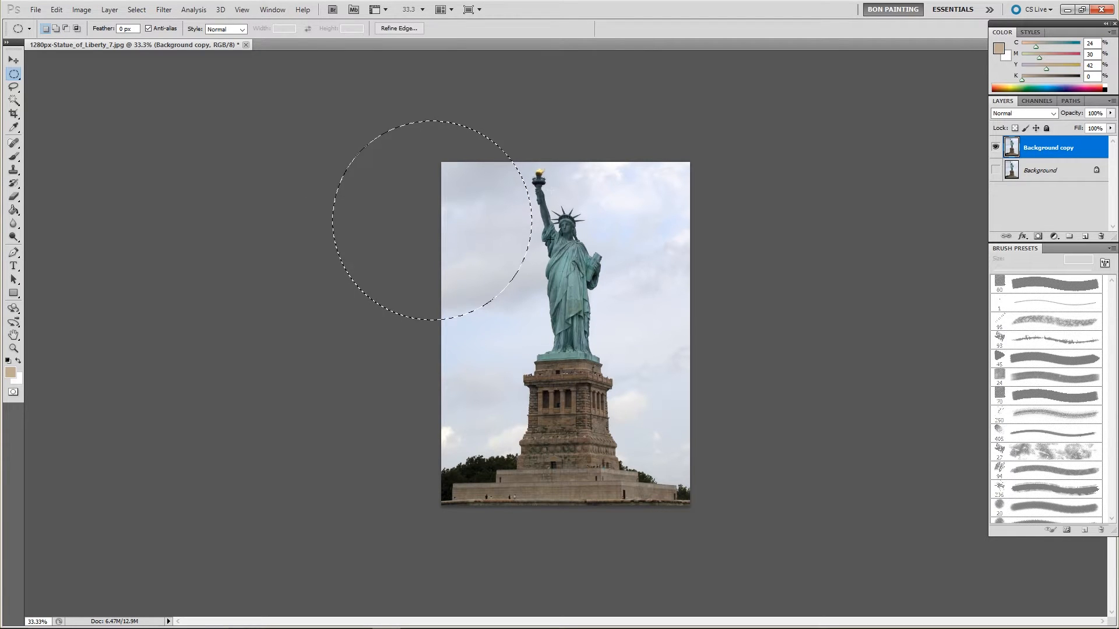
key(Delete)
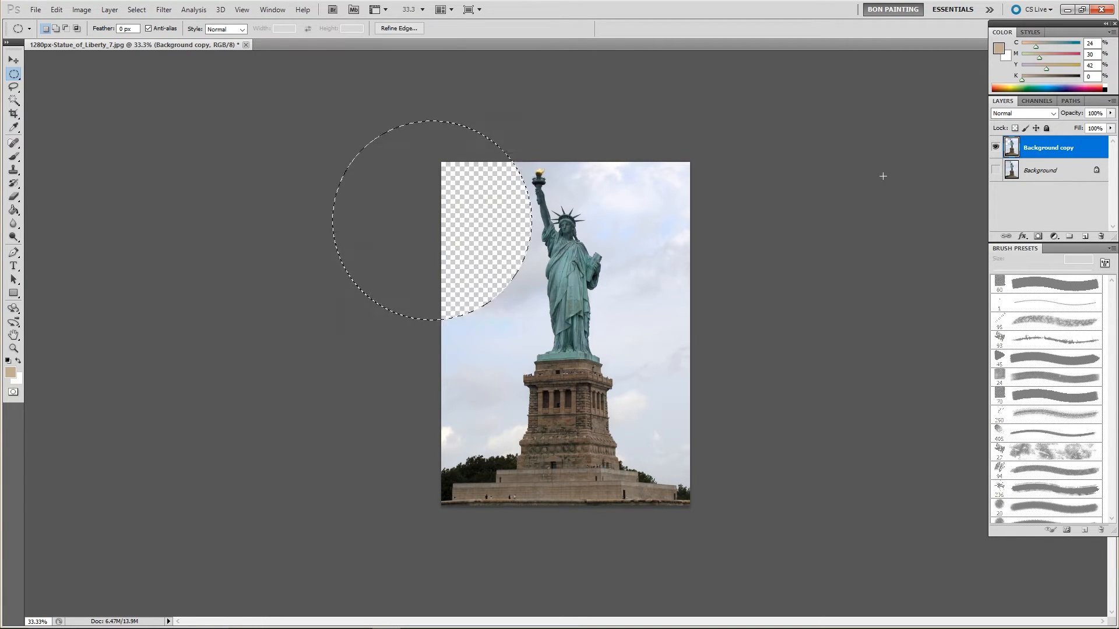
click(529, 135)
key(ctrl+alt+z)
key(ctrl+alt+z)
click(70, 125)
Step: Draw a tall freehand Lasso selection around the sky to the left of the statue
click(14, 88)
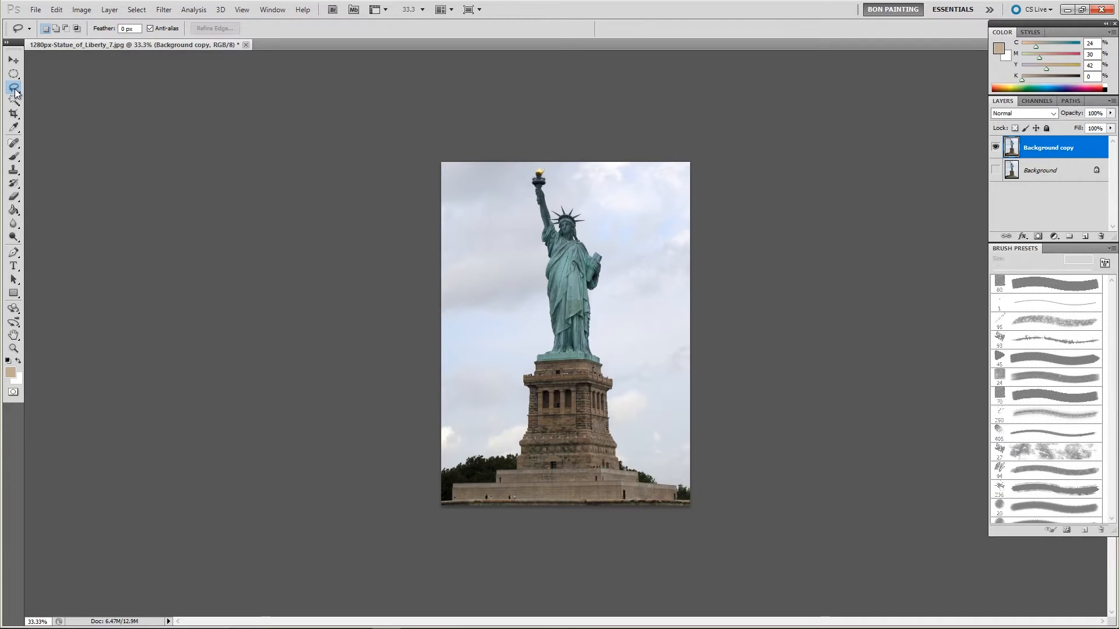
mouse_move(466, 344)
mouse_down()
mouse_move(463, 174)
mouse_move(527, 220)
mouse_move(517, 358)
mouse_move(476, 391)
mouse_move(473, 348)
mouse_up()
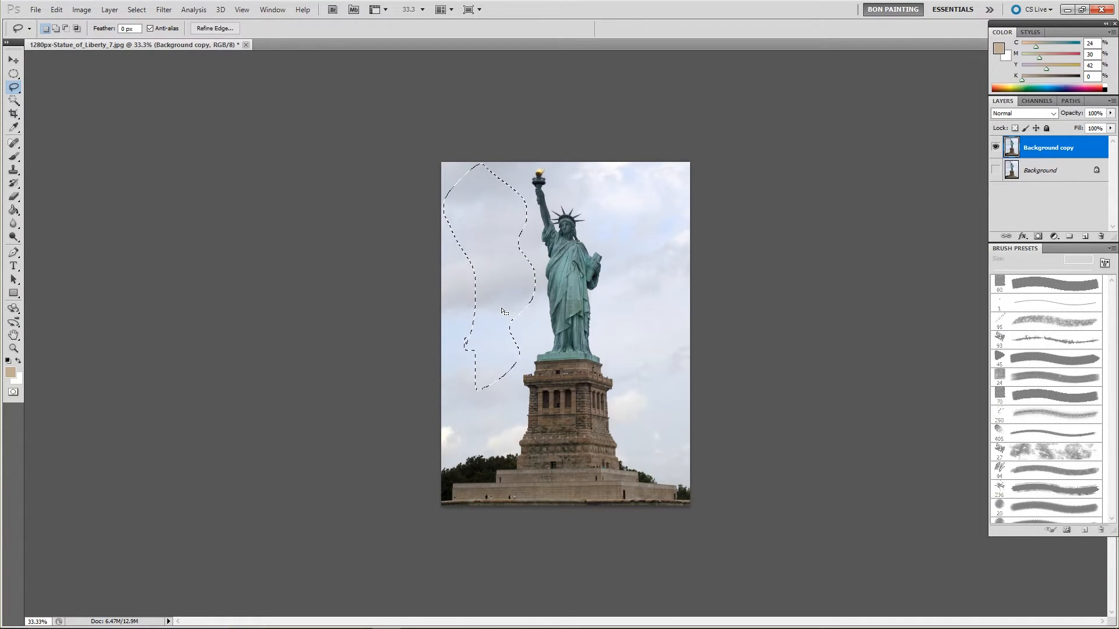
Step: Try deleting the lassoed sky area to the left of the statue, and clear the selection
key(Delete)
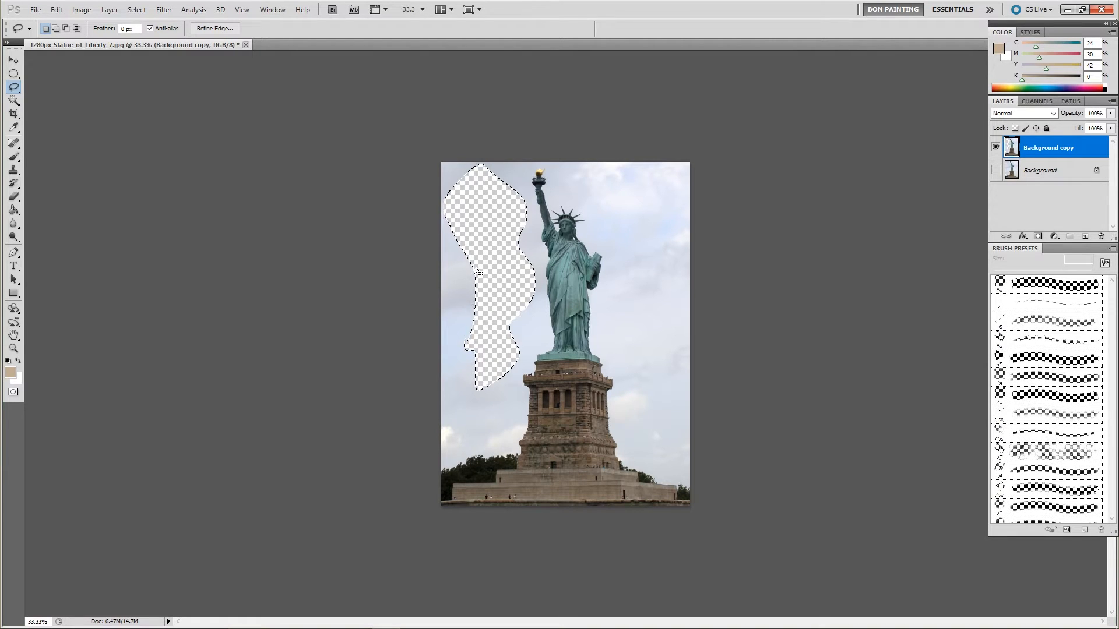
key(ctrl+z)
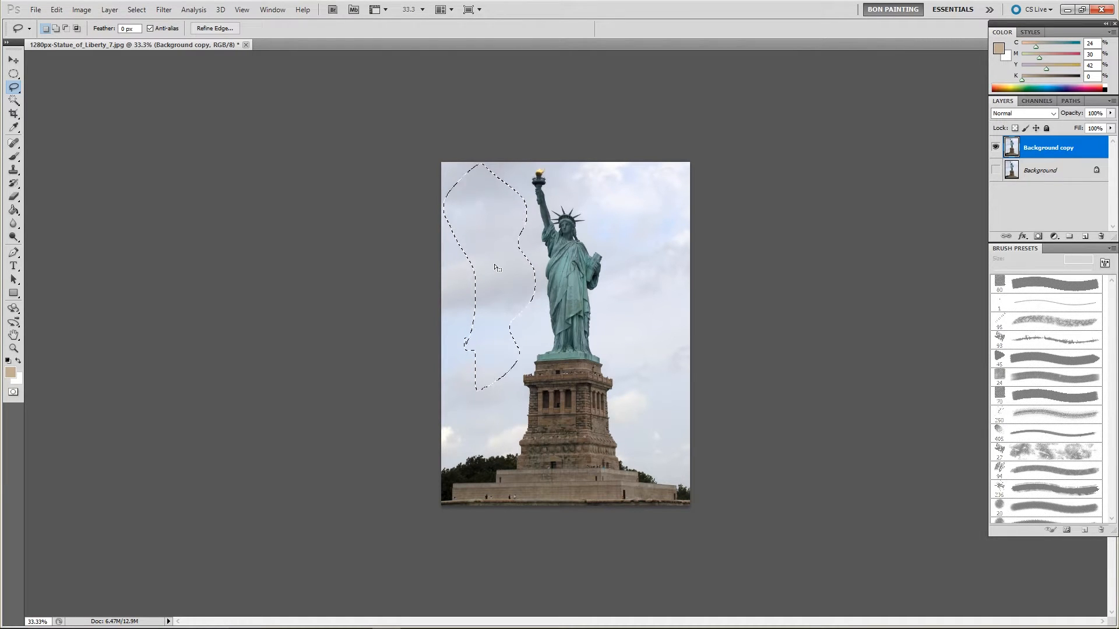
key(ctrl+d)
key(ctrl+alt+z)
key(ctrl+alt+z)
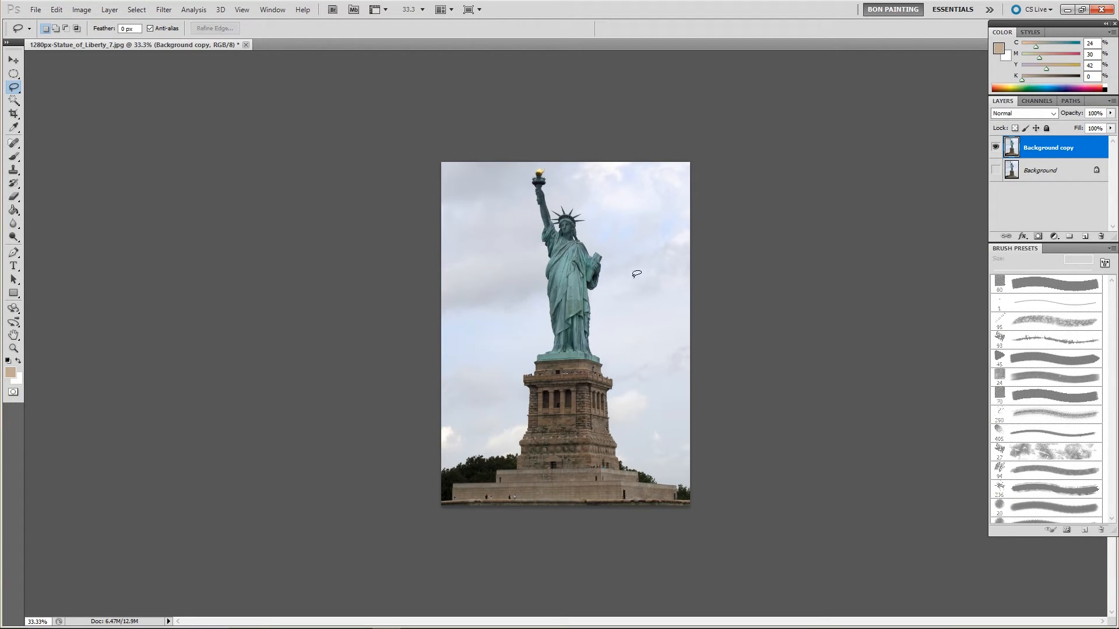
Step: Examine the statue's crown, robe and pedestal at several zoom levels
key(ctrl+plus)
key(ctrl+plus)
key(ctrl+plus)
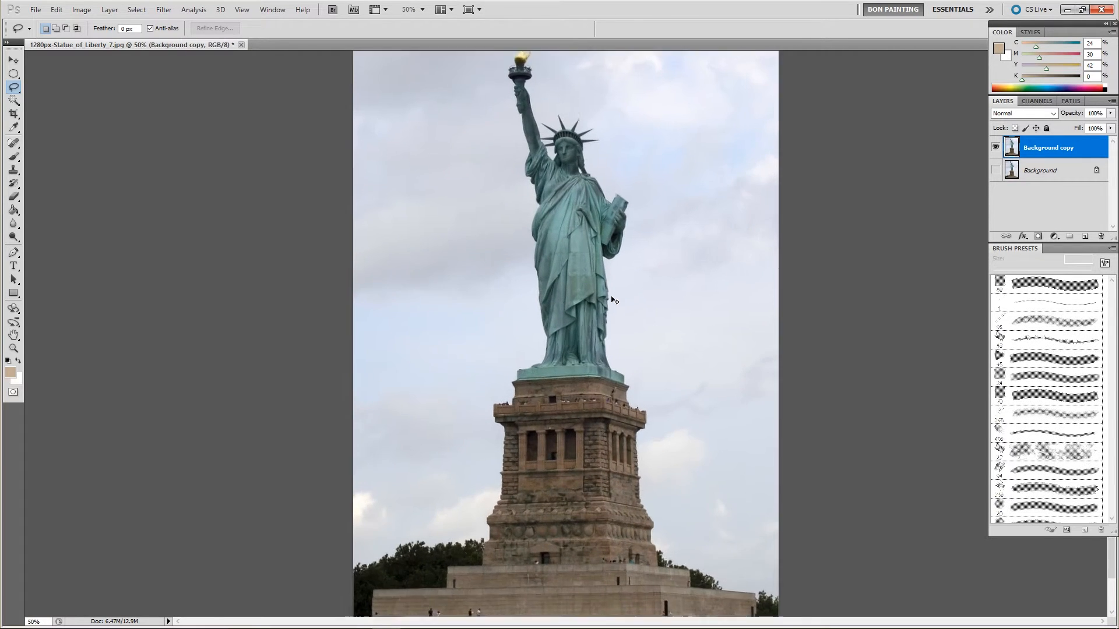
drag(626, 152, 597, 409)
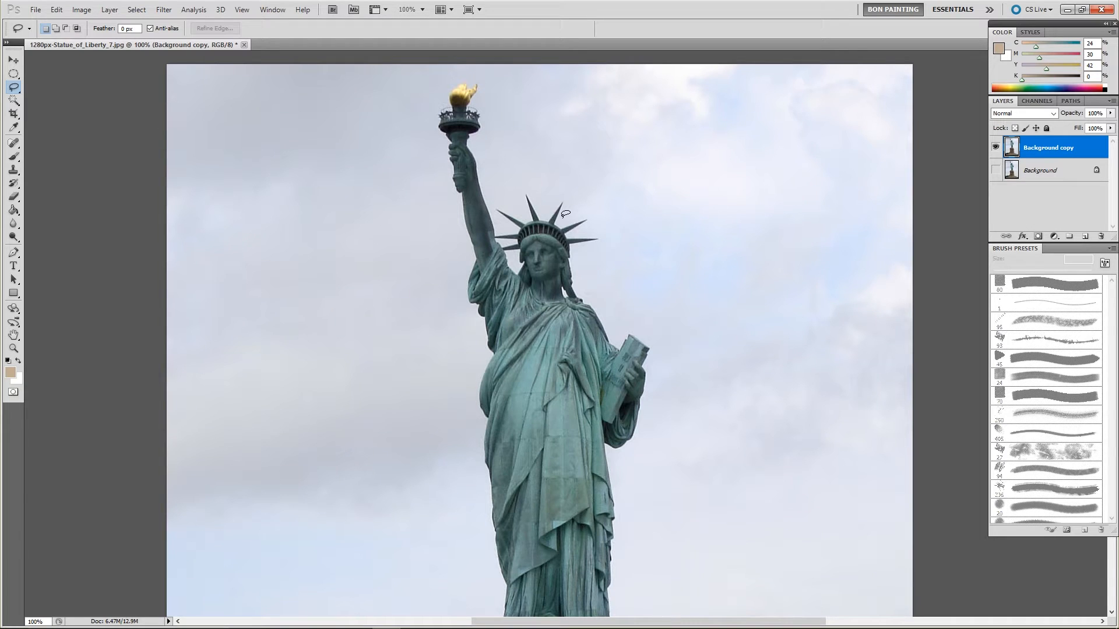
scroll(553, 240, up, 7)
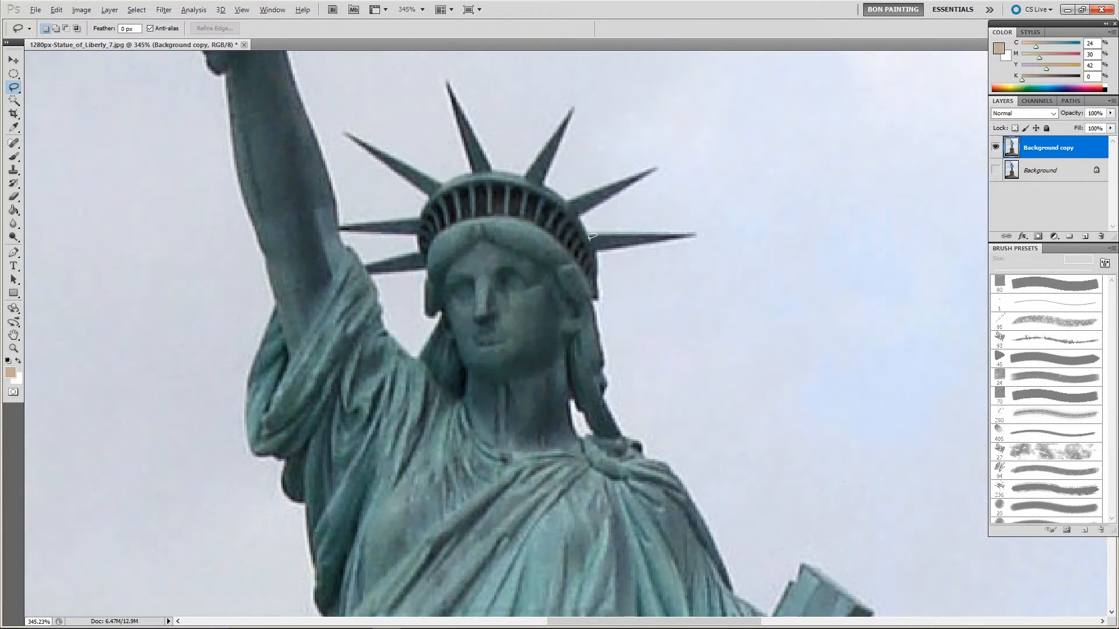
scroll(590, 239, down, 10)
scroll(591, 238, down, 3)
scroll(590, 238, up, 4)
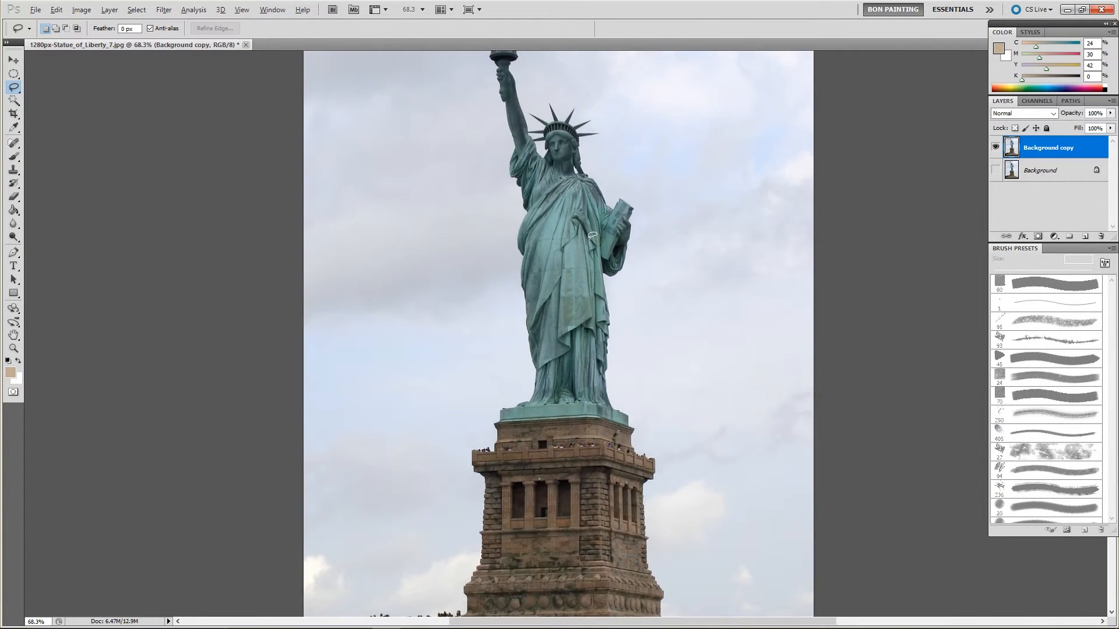
scroll(591, 237, down, 3)
scroll(591, 238, up, 6)
scroll(590, 238, down, 4)
scroll(591, 235, down, 1)
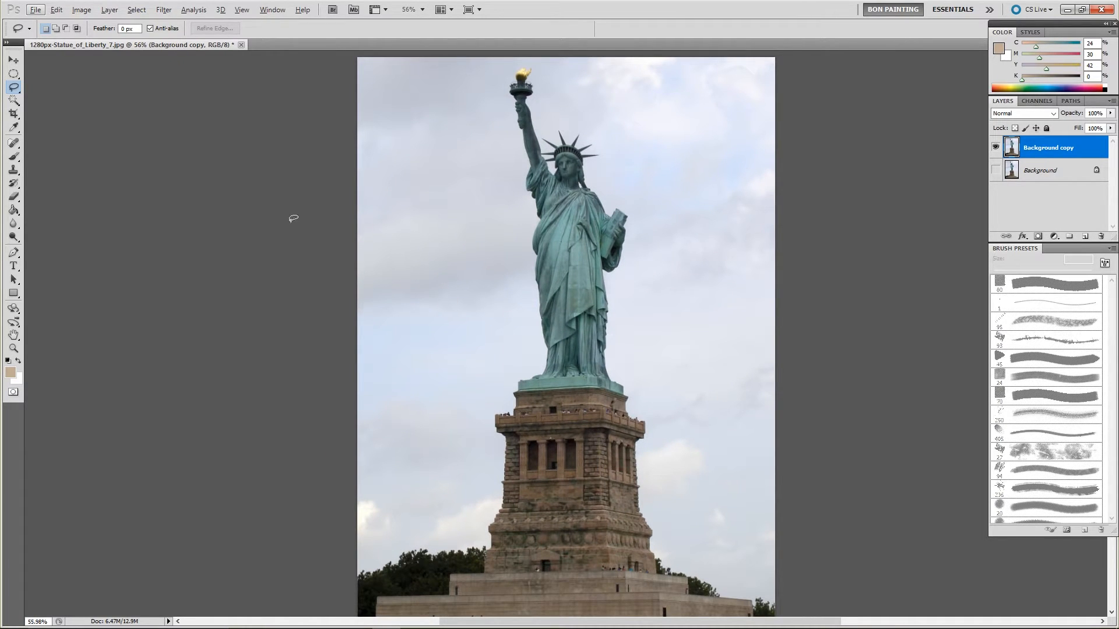
mouse_move(626, 227)
mouse_down()
mouse_move(610, 289)
mouse_move(619, 337)
mouse_move(664, 299)
mouse_move(629, 222)
mouse_up()
click(655, 317)
Step: Try deleting a Polygonal Lasso selection of the sky bordering the left edge of the statue's raised arm and robe, and deselect it
right_click(12, 90)
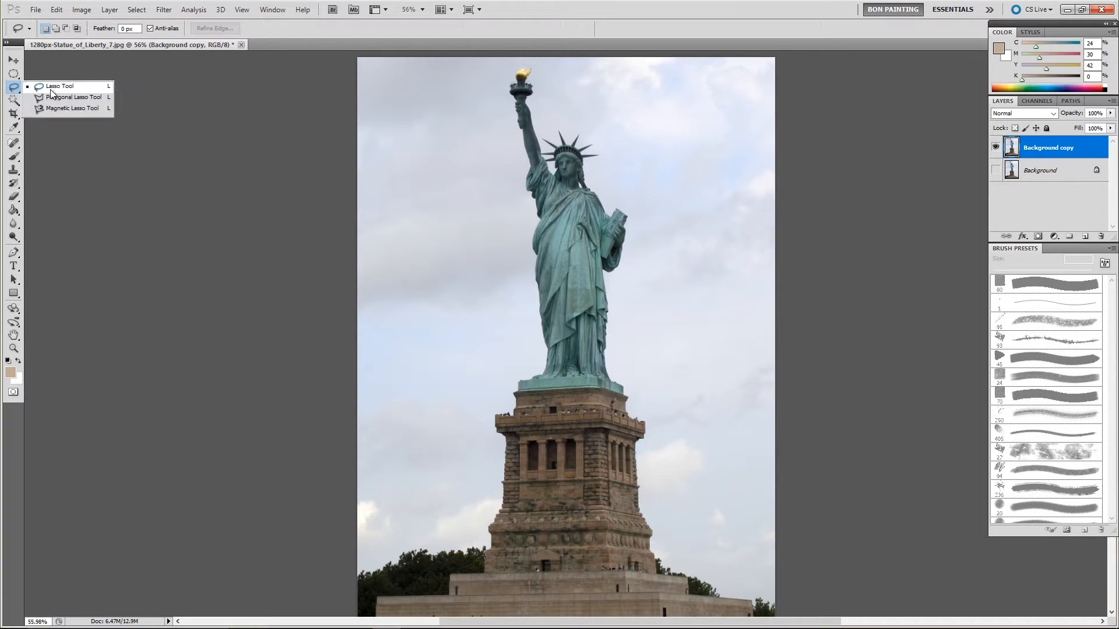
click(52, 89)
right_click(17, 89)
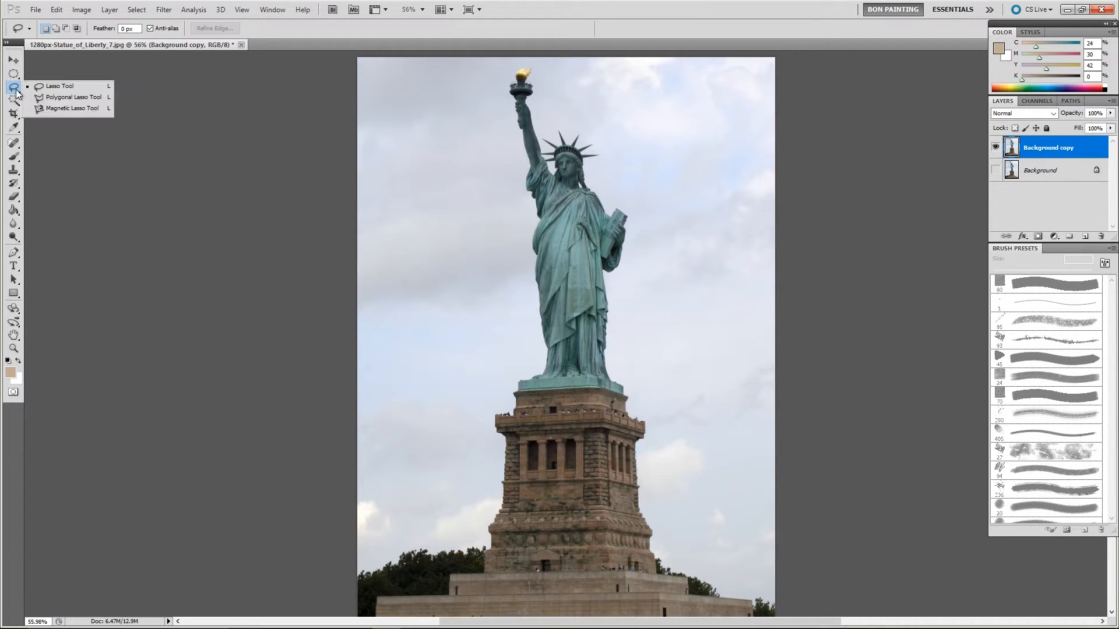
click(47, 92)
click(411, 169)
click(461, 85)
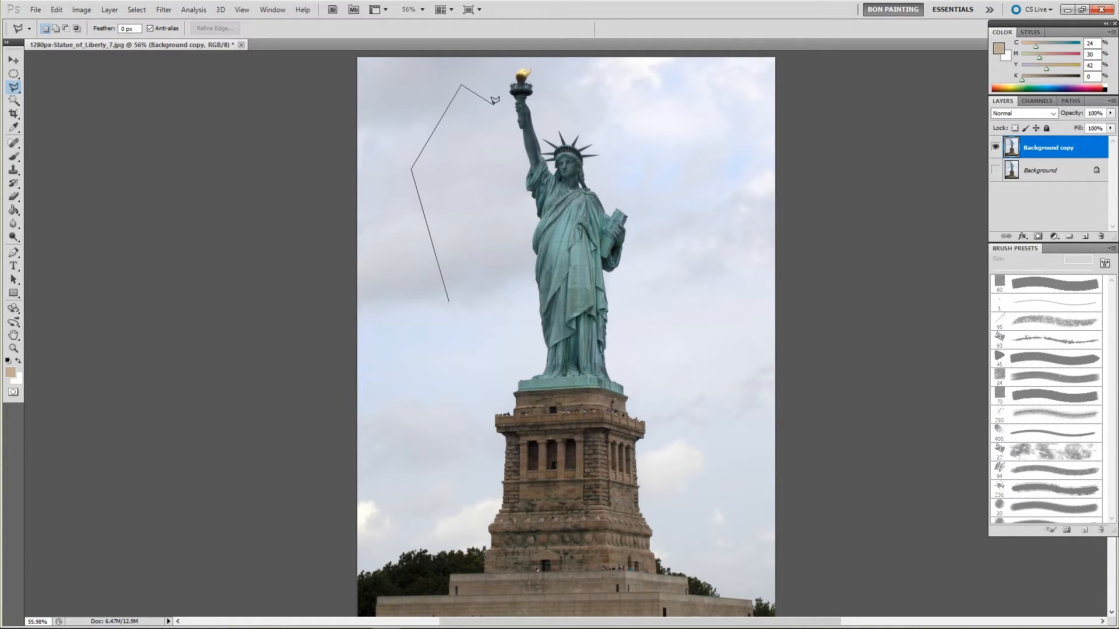
click(498, 105)
click(449, 302)
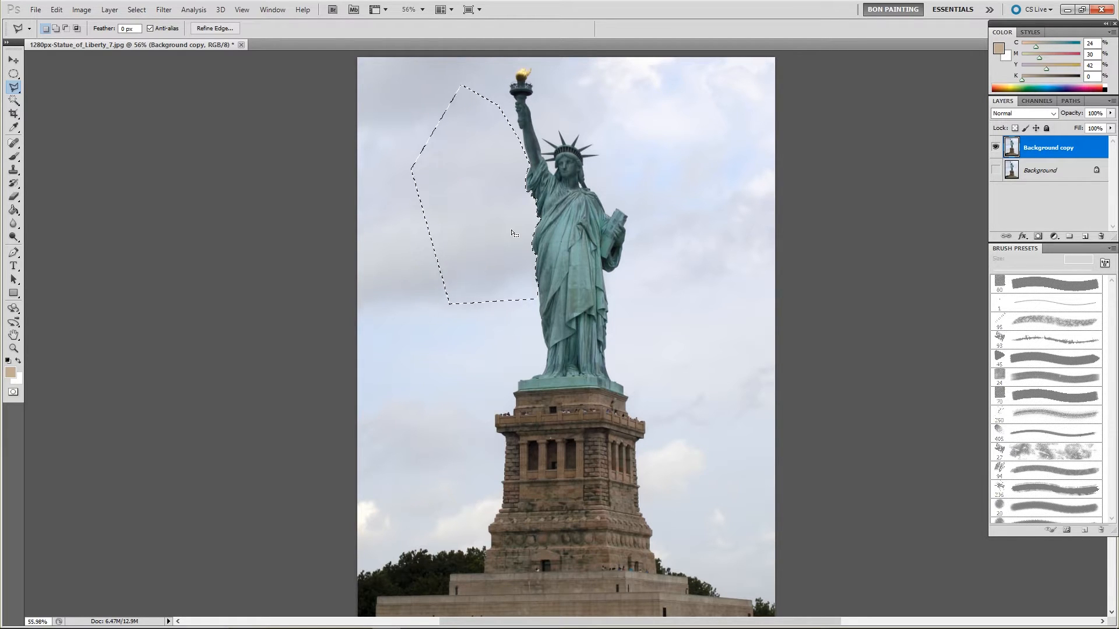
key(Delete)
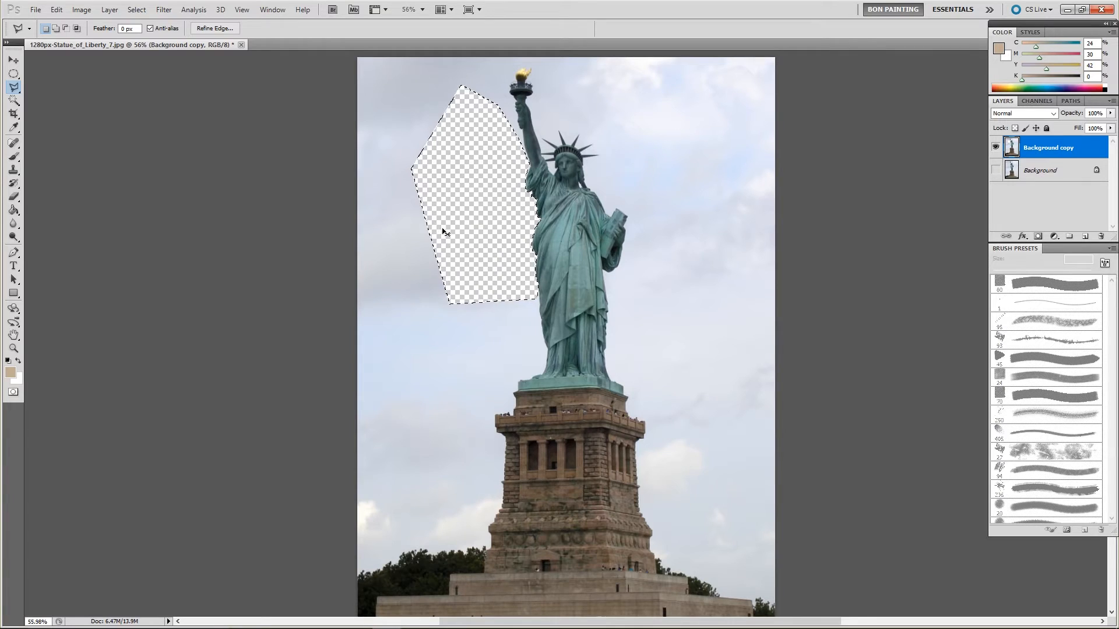
key(ctrl+z)
key(ctrl+d)
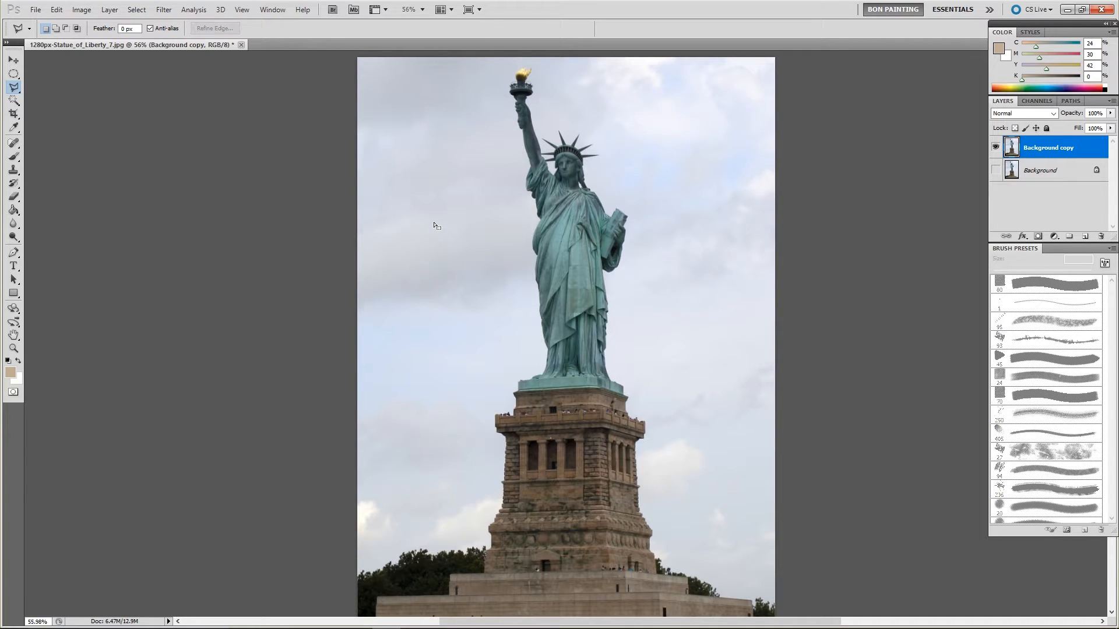
Step: Trace the statue's outline with the Magnetic Lasso, closing the selection across the upper pedestal
right_click(14, 86)
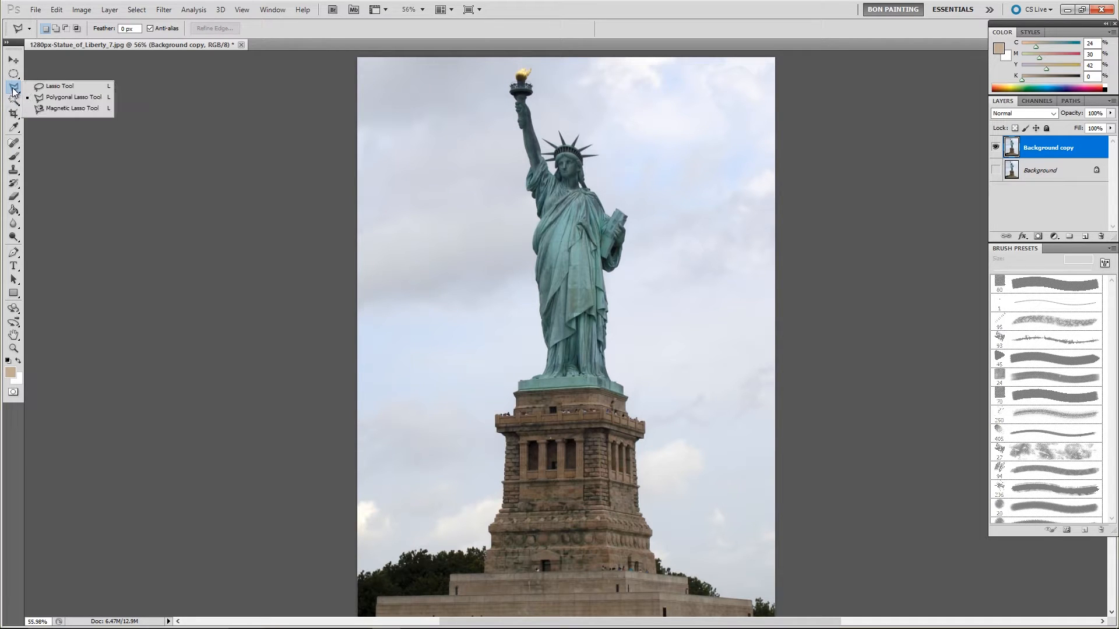
click(64, 111)
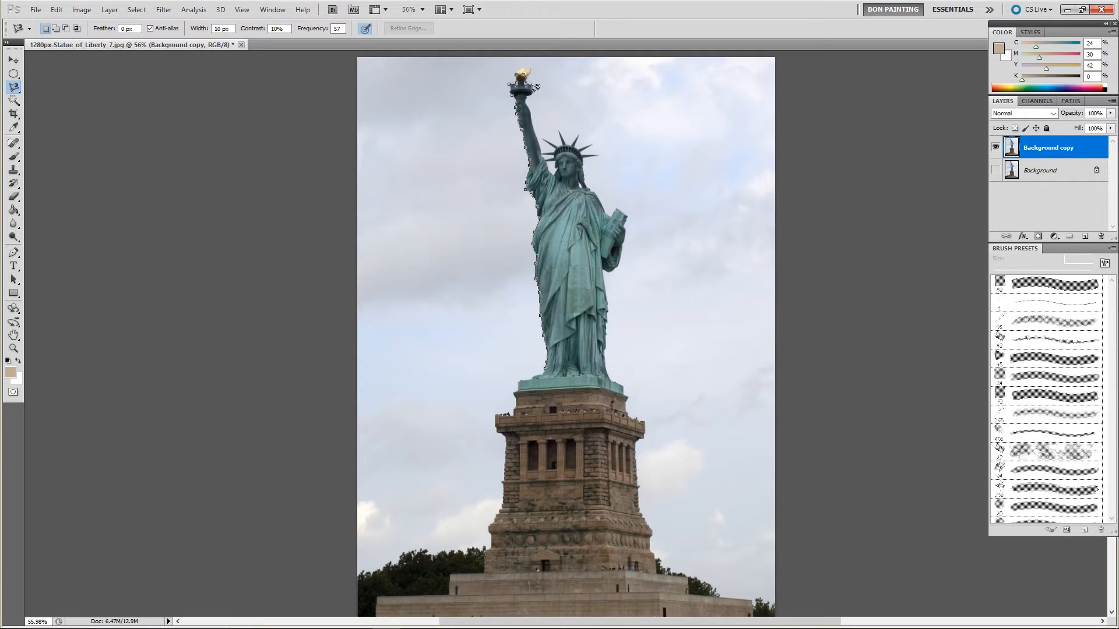
mouse_move(529, 95)
mouse_down()
mouse_move(555, 167)
mouse_move(550, 143)
mouse_move(564, 134)
mouse_move(586, 143)
mouse_up()
drag(609, 209, 633, 212)
mouse_move(610, 298)
mouse_down()
mouse_move(609, 343)
mouse_move(630, 392)
mouse_move(600, 413)
mouse_move(613, 464)
mouse_move(520, 463)
mouse_move(541, 367)
mouse_up()
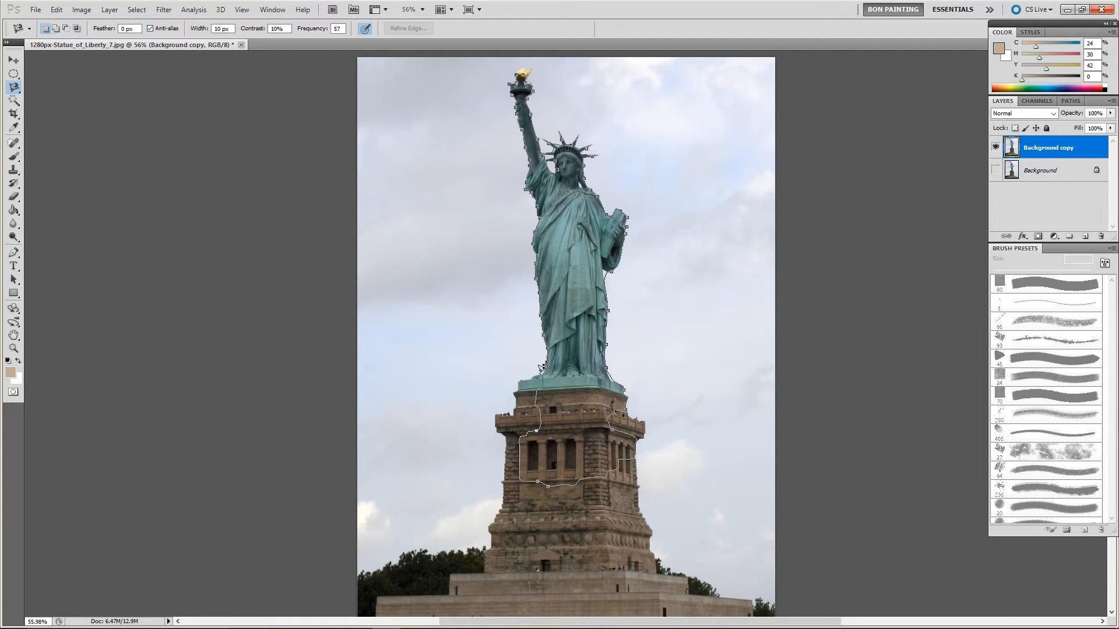
click(546, 364)
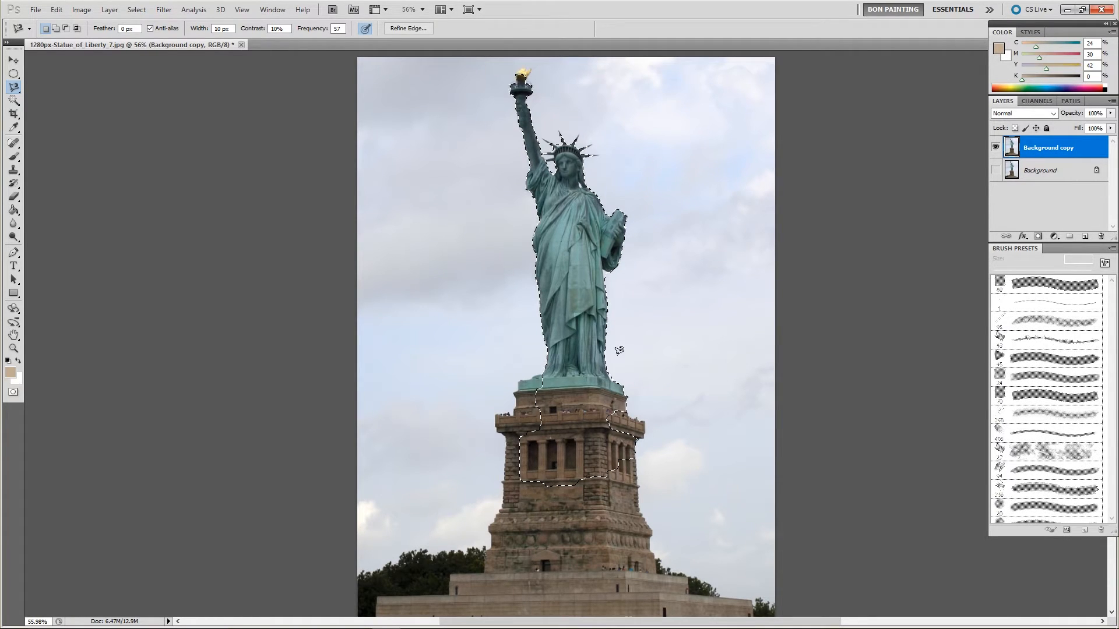
Step: Try a Magnetic Lasso selection of many overlapping loops across the statue and sky, and deselect it
click(569, 387)
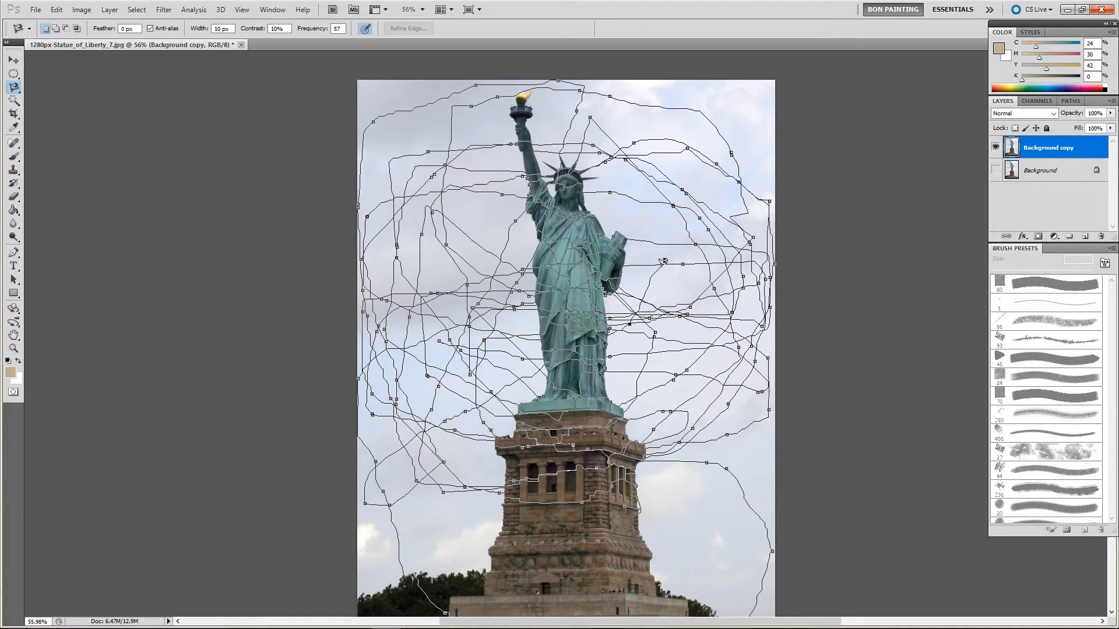
double_click(608, 324)
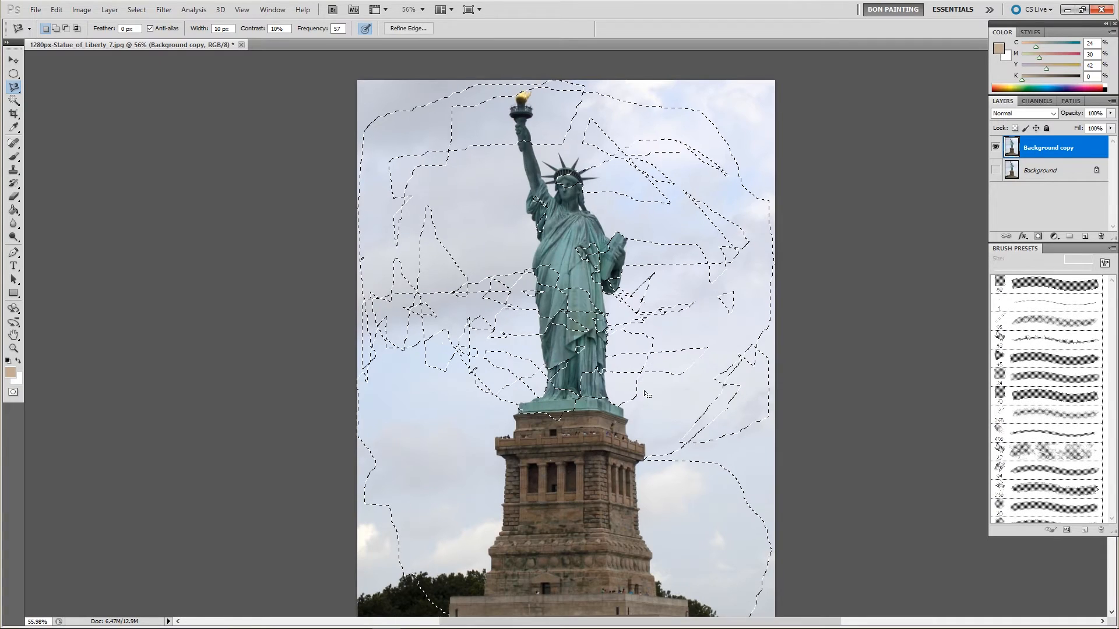
key(ctrl+d)
Step: Try a zigzag Magnetic Lasso selection across the statue and sky, and toggle its deselection with undo and redo
click(645, 438)
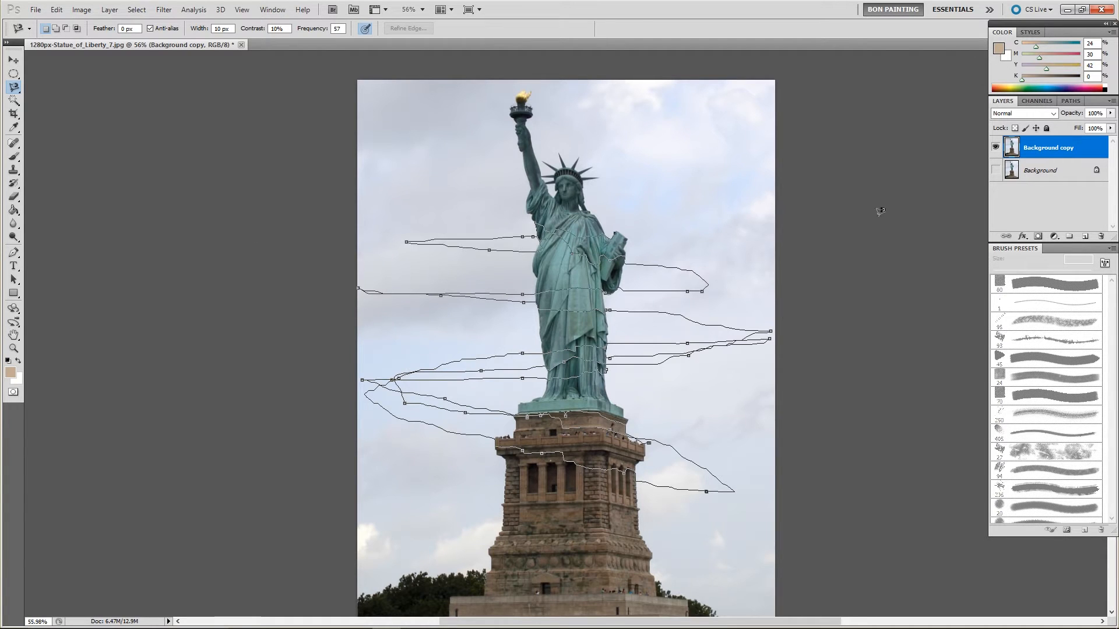
double_click(722, 307)
key(ctrl+d)
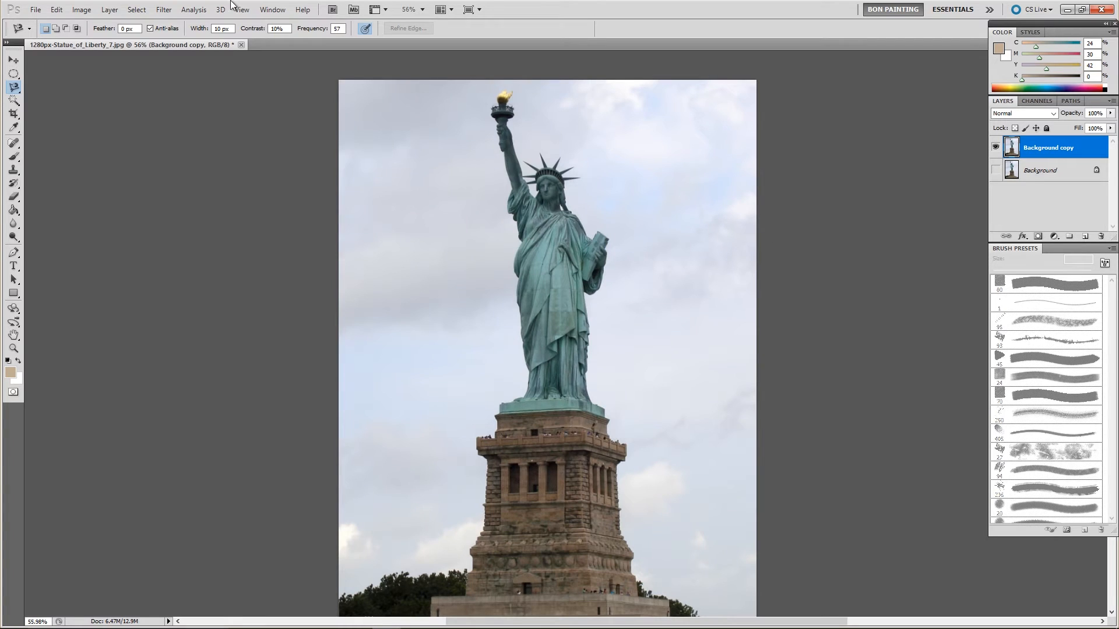
click(57, 10)
click(64, 22)
click(57, 10)
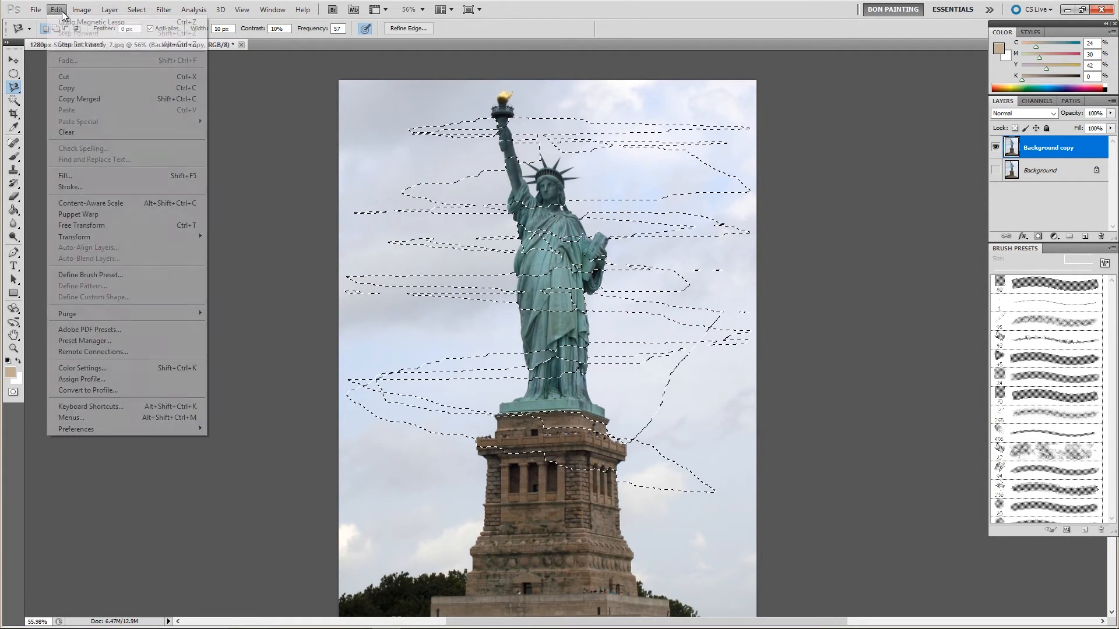
click(65, 22)
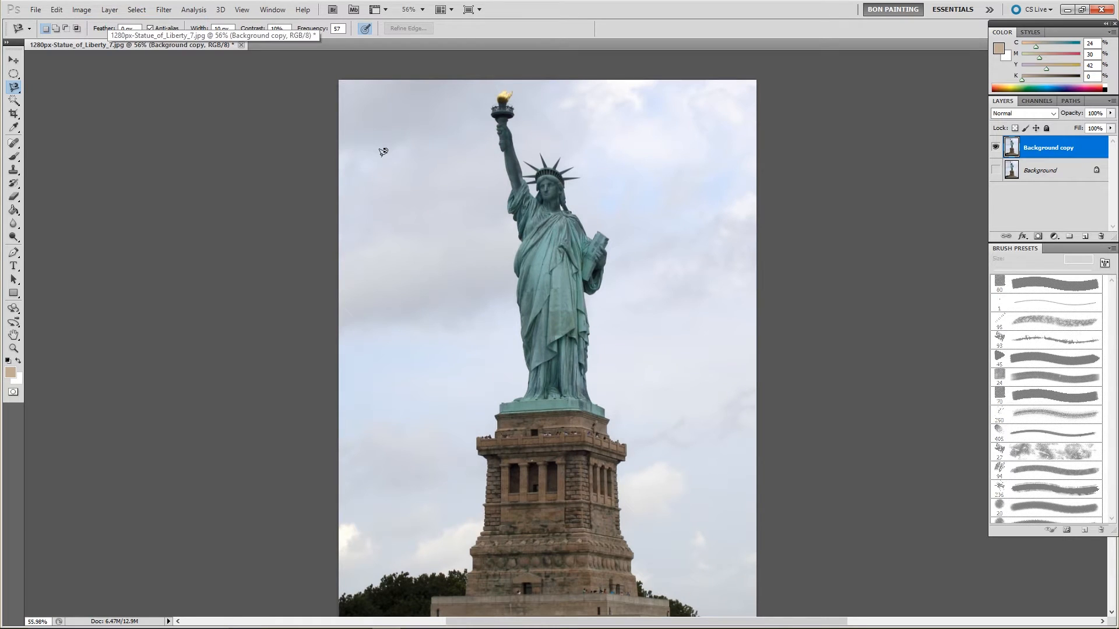
Step: Select the sky on both sides of the statue with the Quick Selection tool and try deleting it
click(14, 101)
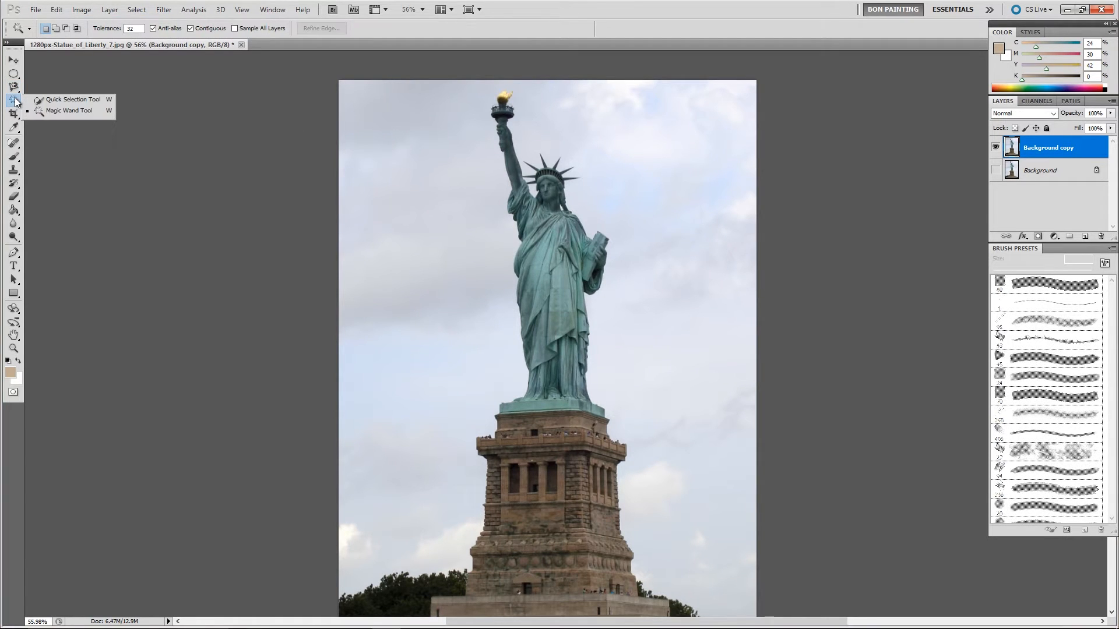
click(50, 100)
drag(468, 235, 404, 117)
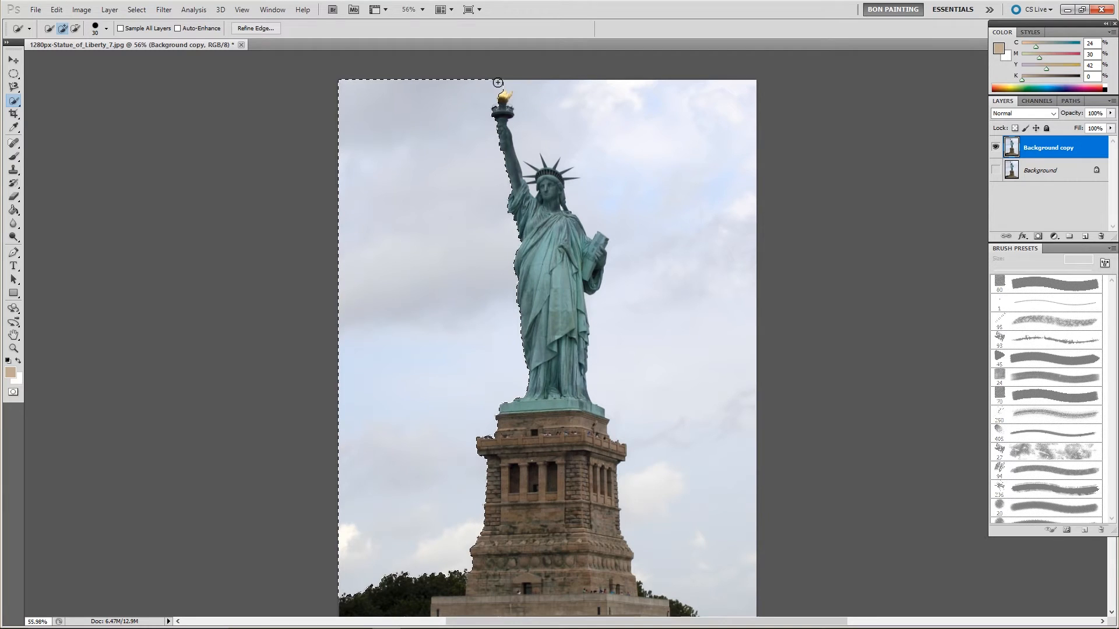
mouse_move(525, 89)
mouse_down()
mouse_move(685, 151)
mouse_move(719, 209)
mouse_move(722, 318)
mouse_up()
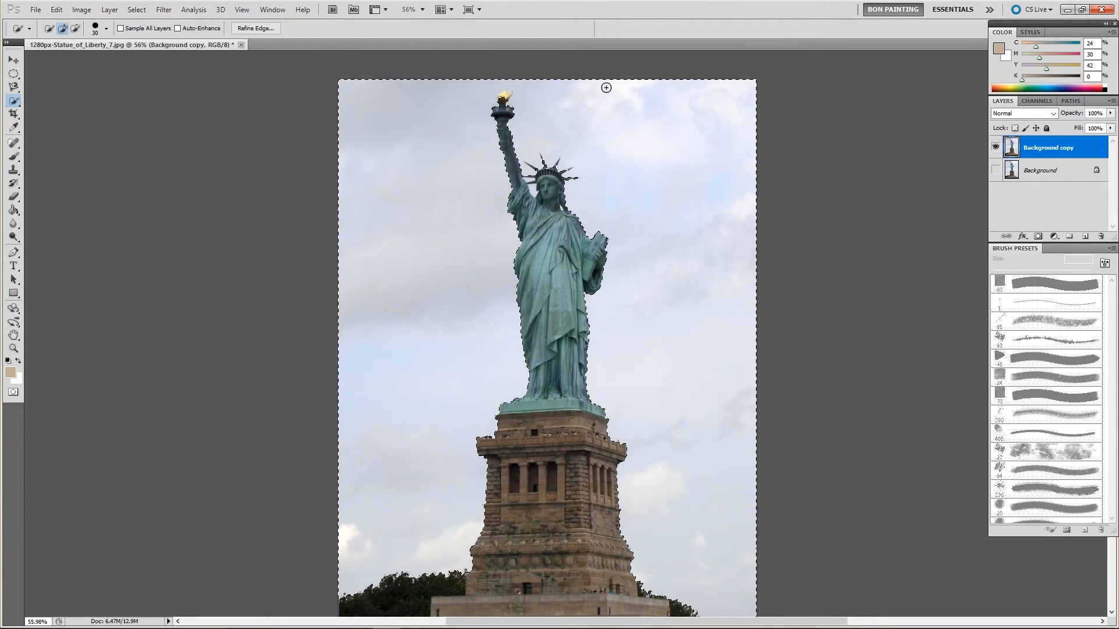
key(Delete)
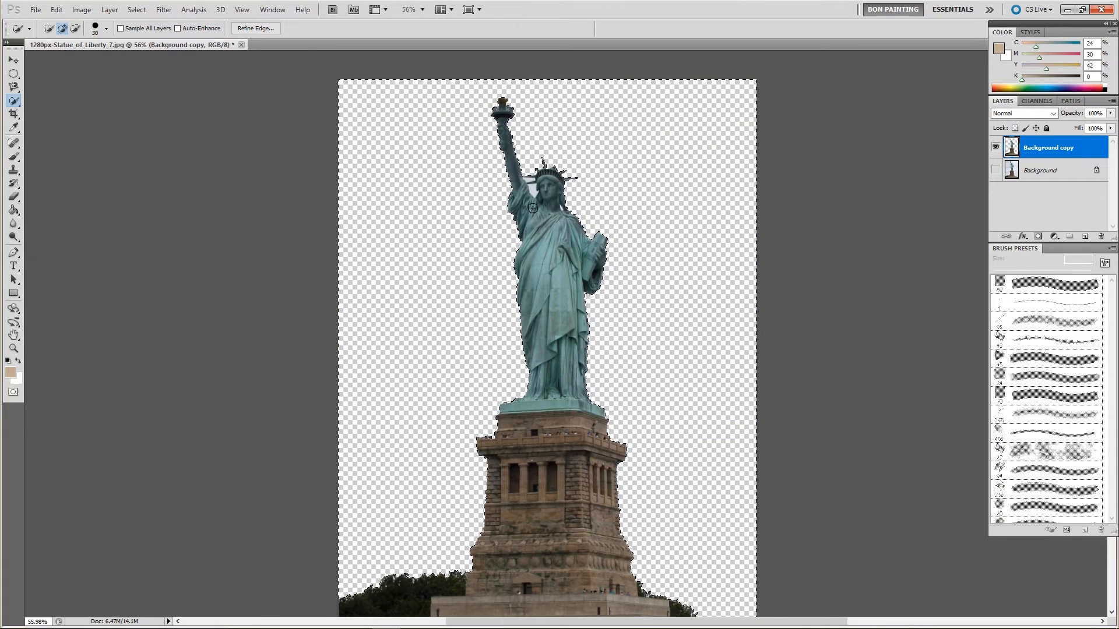
key(ctrl+z)
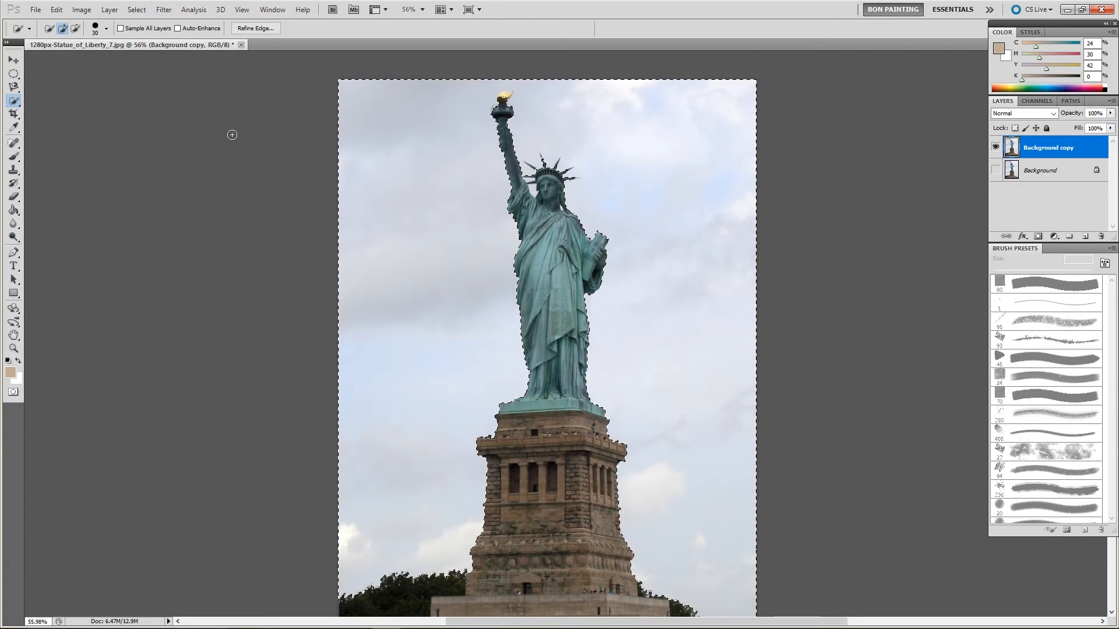
Step: Clear the existing selection and select the sky with the Magic Wand at tolerance 32, sampling left of the statue
click(12, 105)
click(53, 114)
click(450, 213)
key(ctrl+d)
click(440, 207)
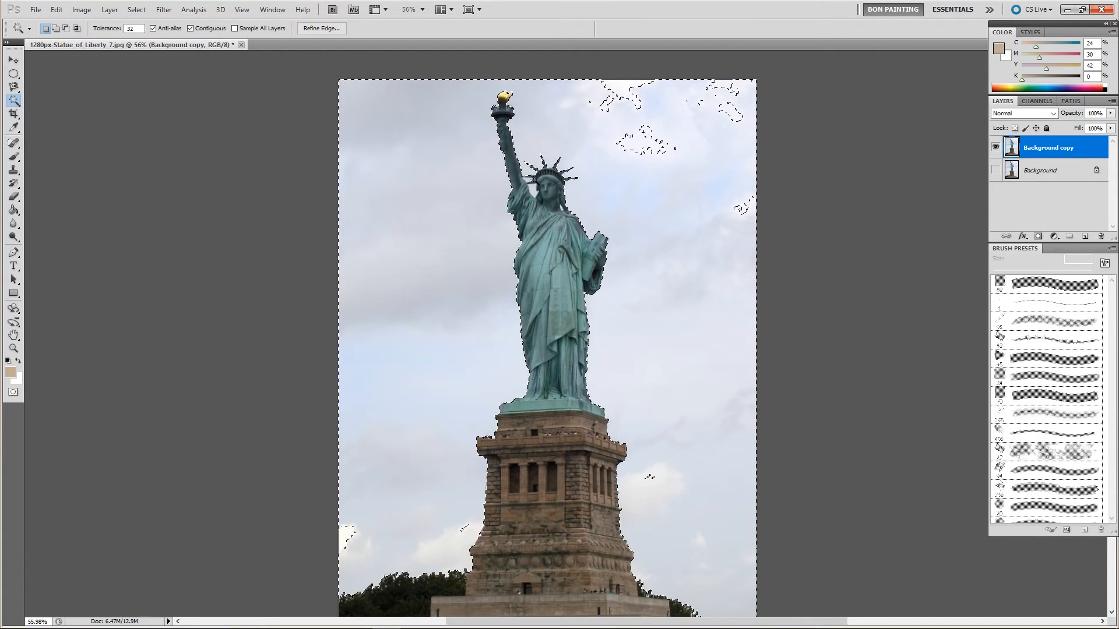
Step: Add the unselected cloud patches left of the pedestal to the sky selection with the Rectangular Marquee tool
key(ctrl+plus)
key(ctrl+plus)
drag(594, 130, 608, 346)
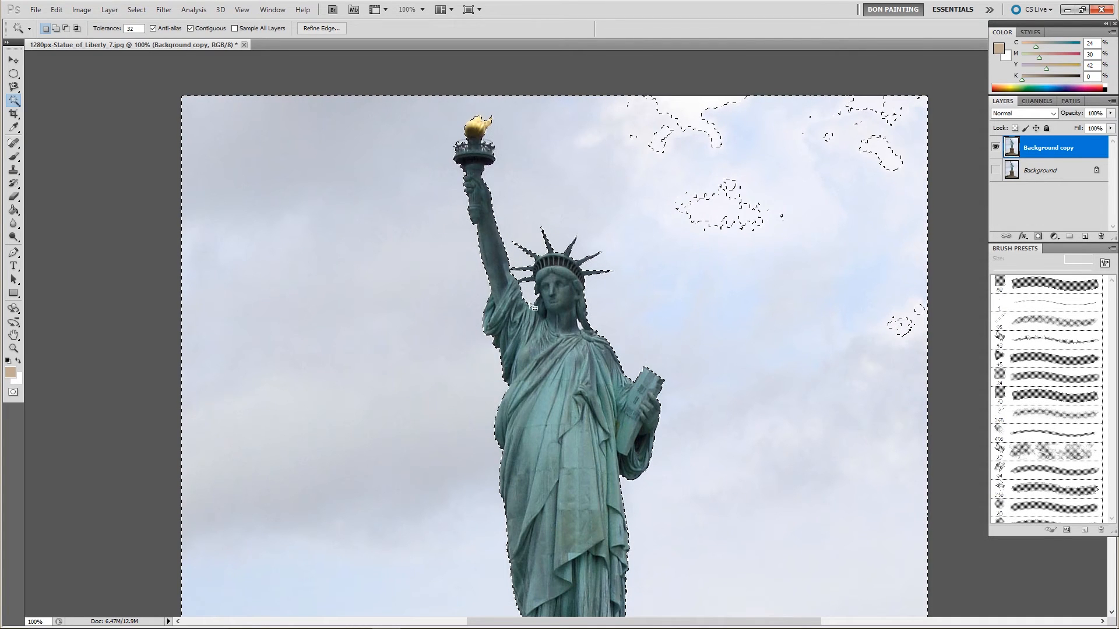
drag(512, 469, 569, 200)
drag(551, 460, 561, 349)
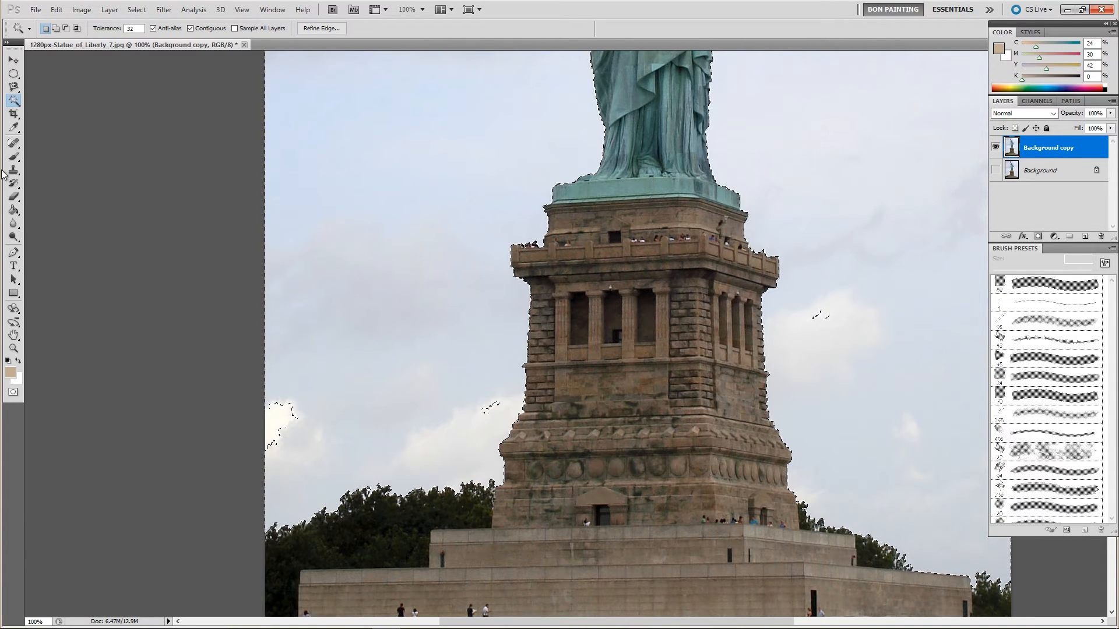
click(13, 73)
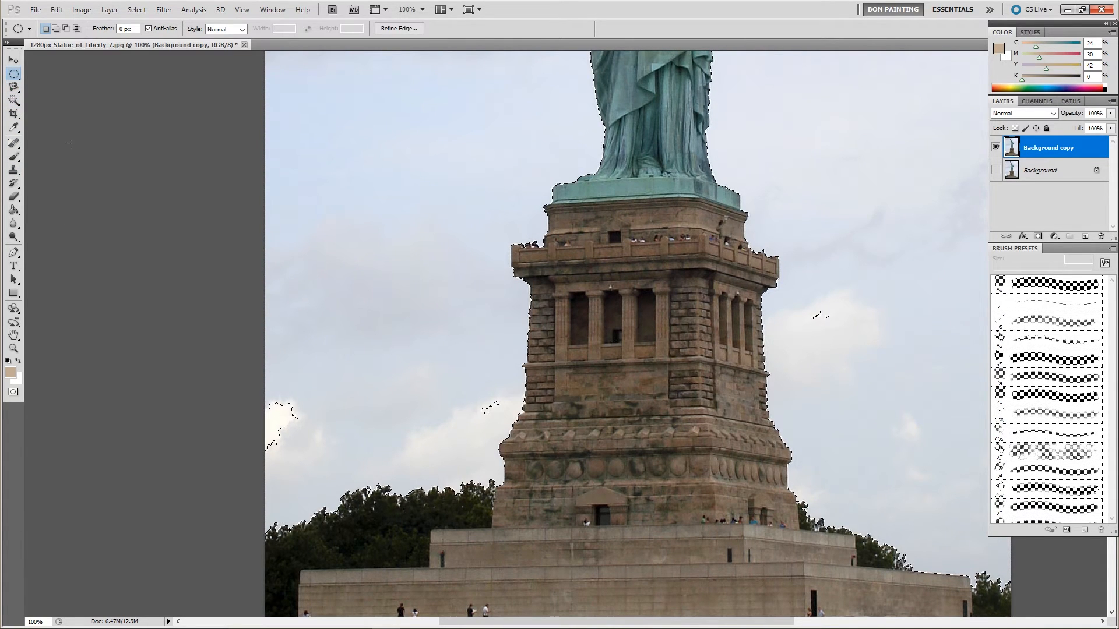
right_click(14, 73)
click(64, 73)
drag(463, 375, 503, 426)
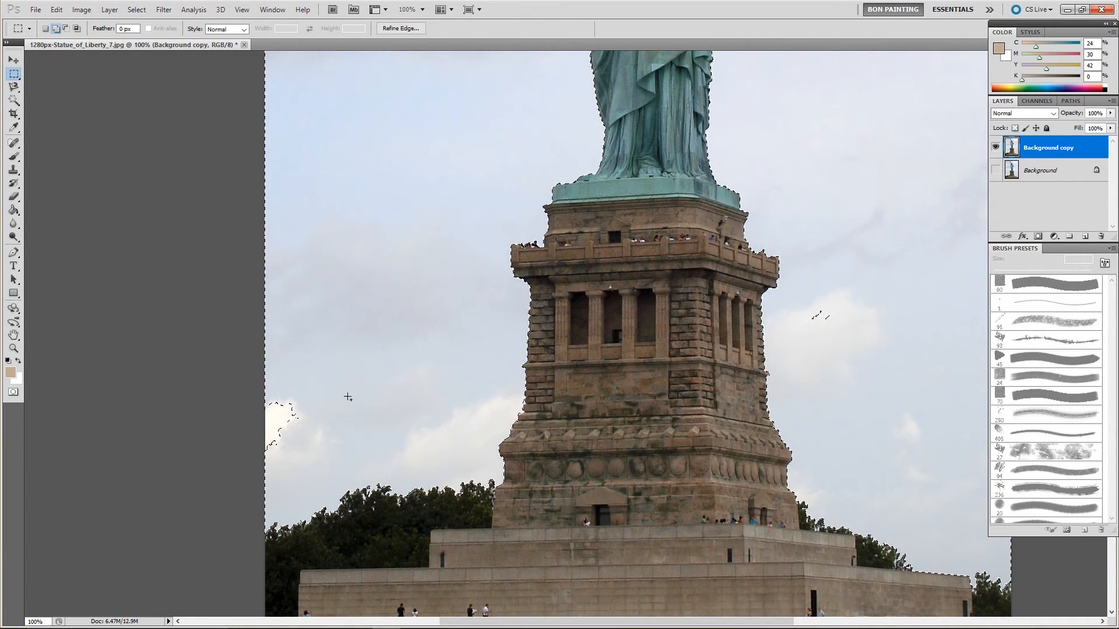
drag(243, 354, 333, 477)
Step: Add the leftover cloud patches right of the pedestal and in the upper-right sky to the selection with the Rectangular Marquee
drag(935, 399, 632, 377)
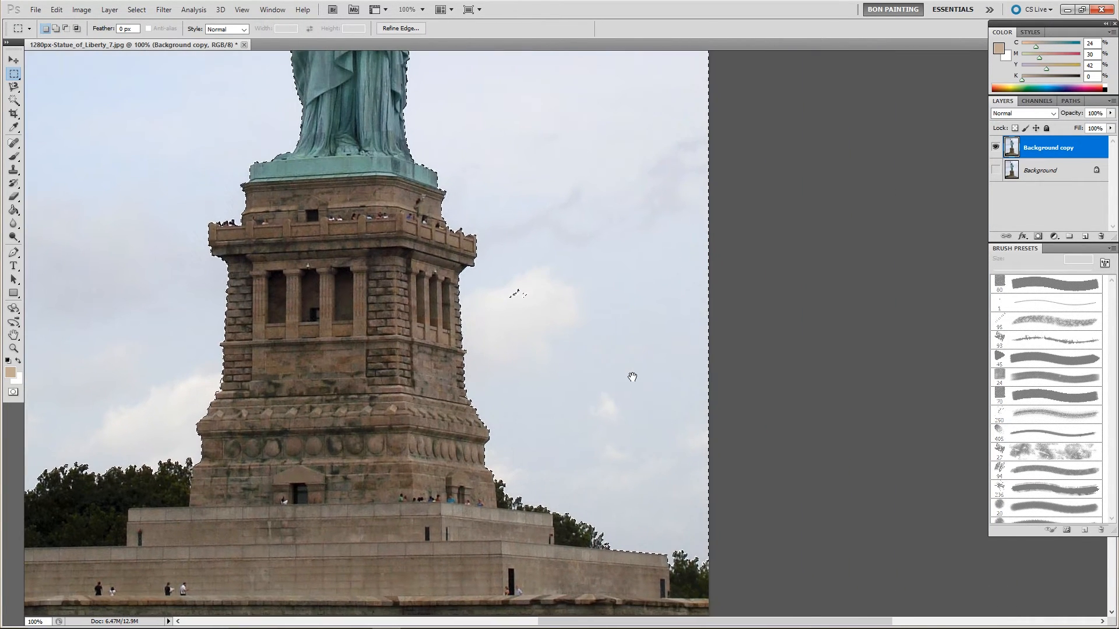
drag(584, 163, 680, 451)
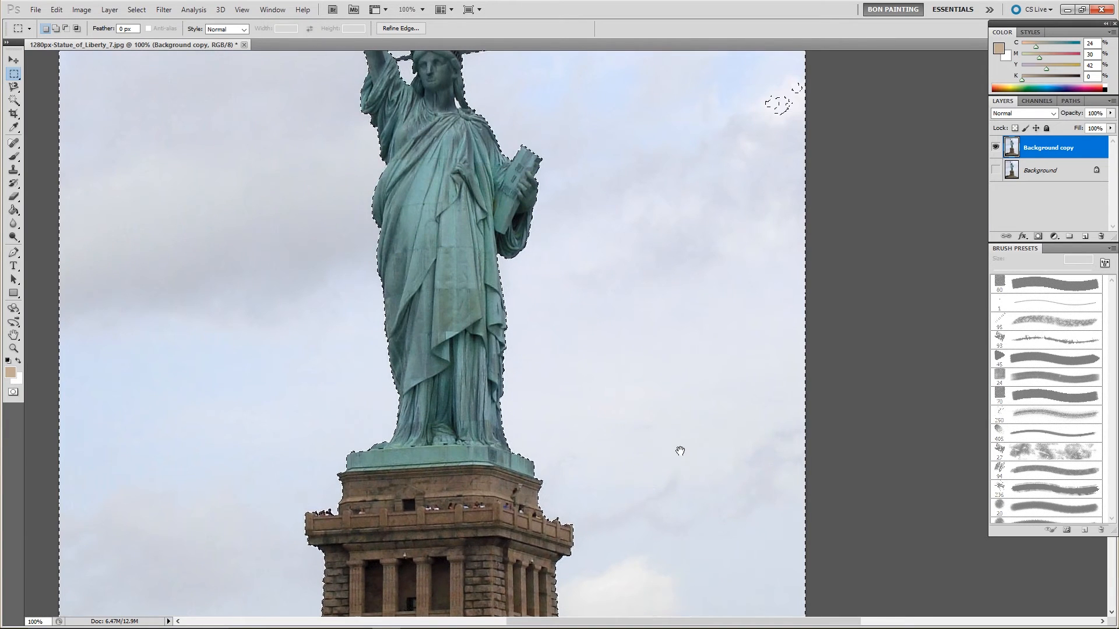
drag(736, 149, 704, 295)
drag(700, 220, 825, 345)
drag(463, 71, 700, 213)
drag(520, 204, 945, 348)
drag(654, 433, 699, 279)
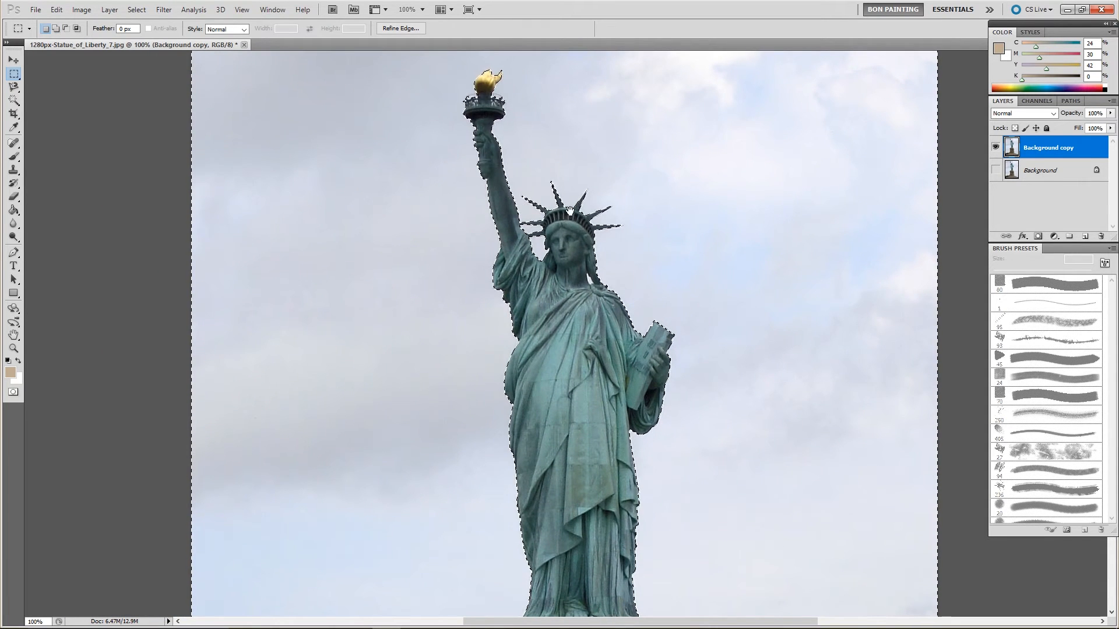
Step: Delete the selected sky from the Background copy layer and check the cut-out from pedestal to torch
click(14, 100)
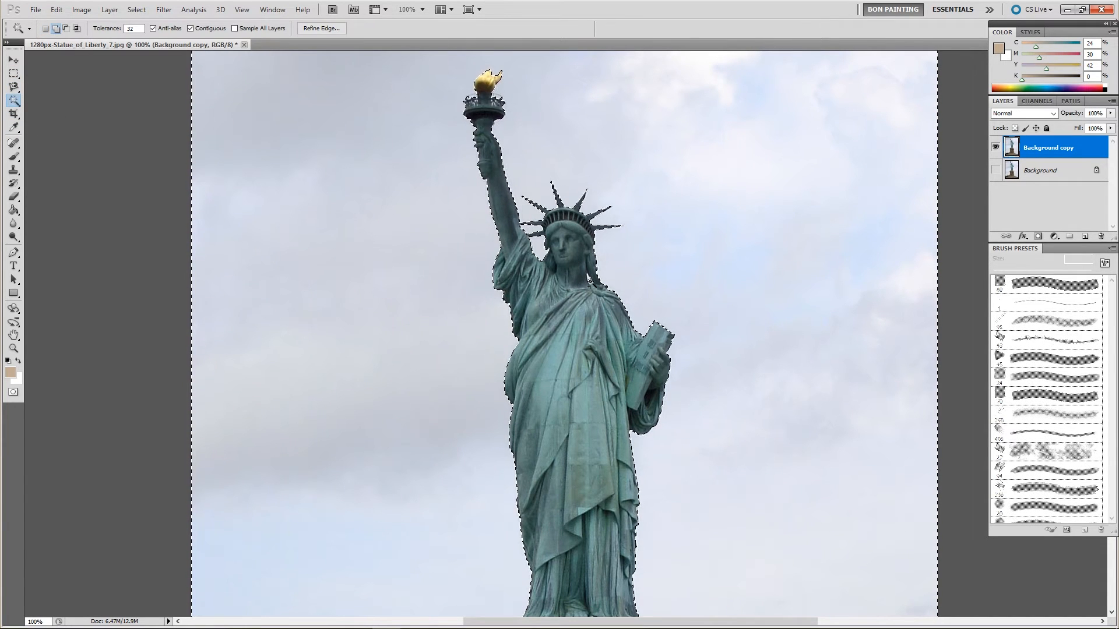
drag(726, 337, 649, 80)
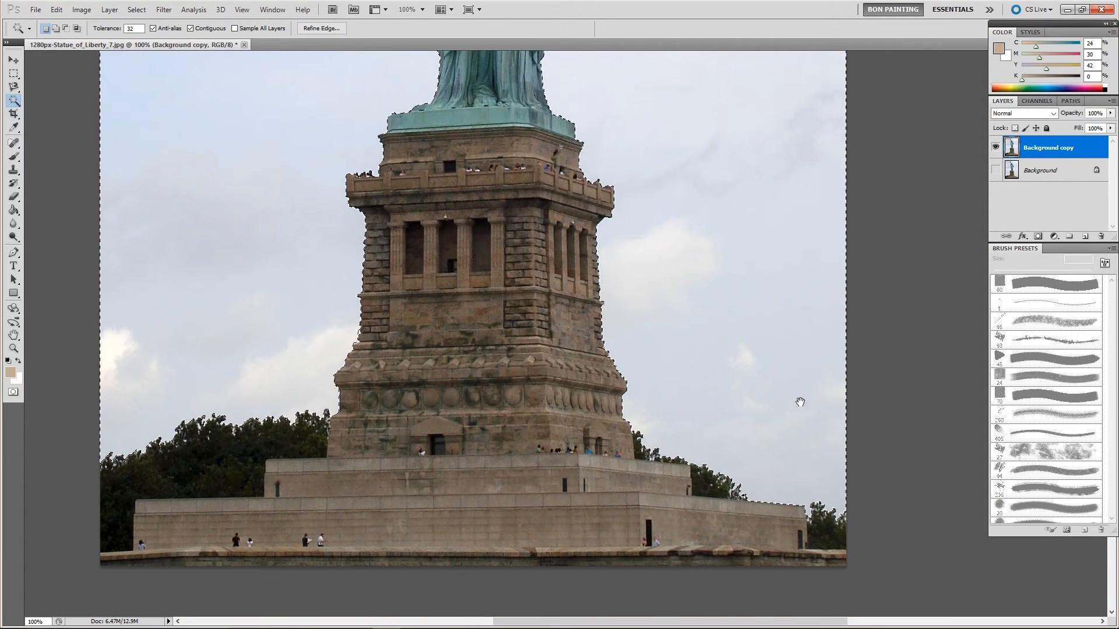
key(Delete)
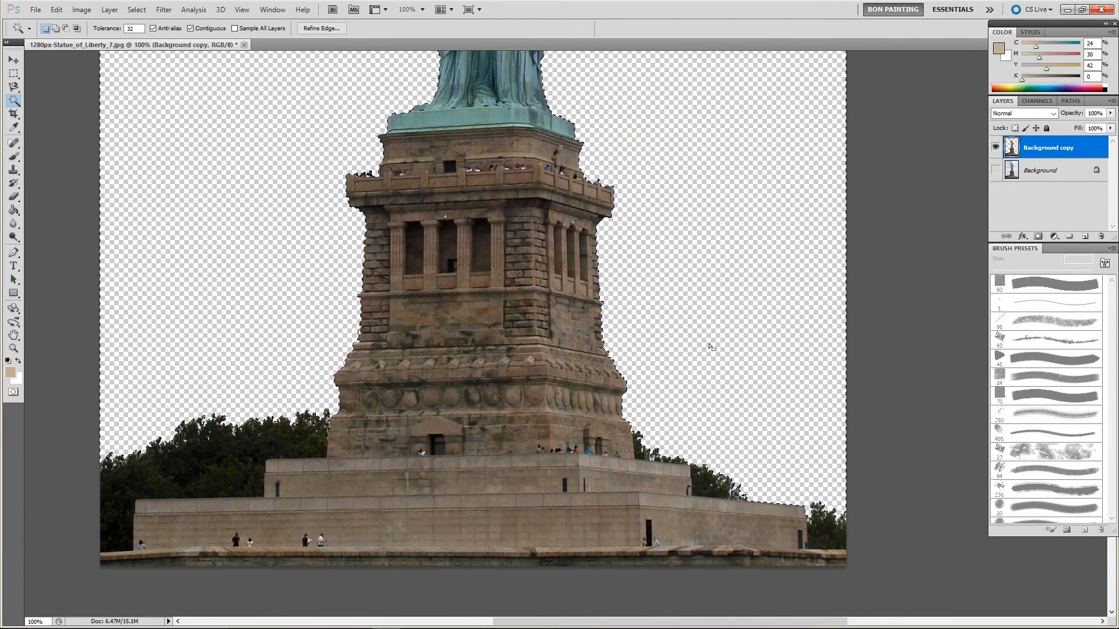
scroll(712, 356, up, 5)
scroll(711, 347, up, 9)
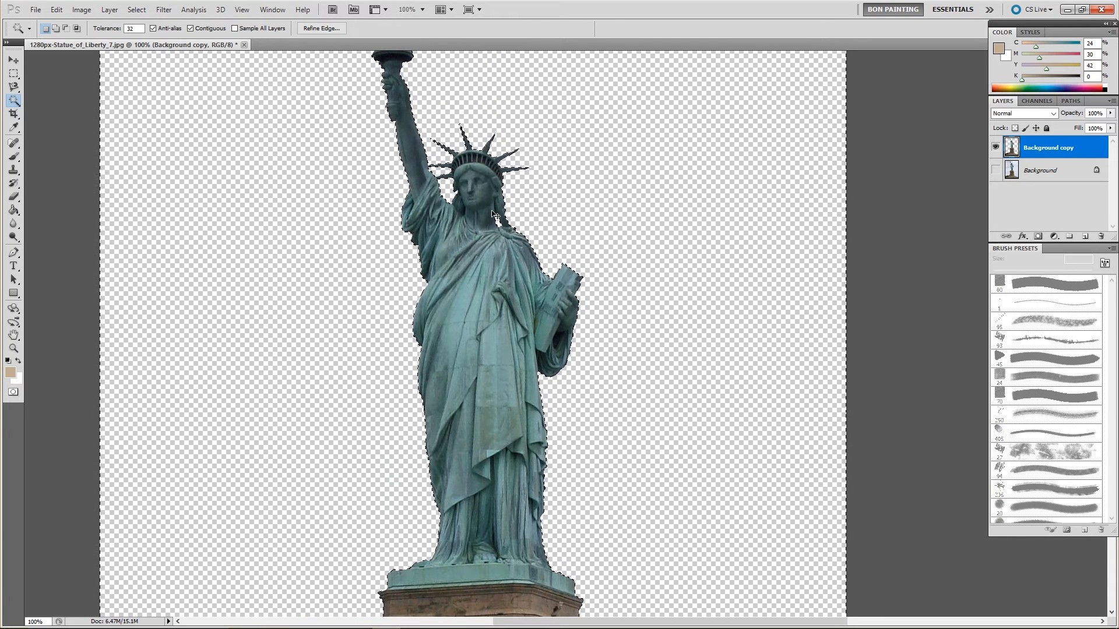
key(ctrl+0)
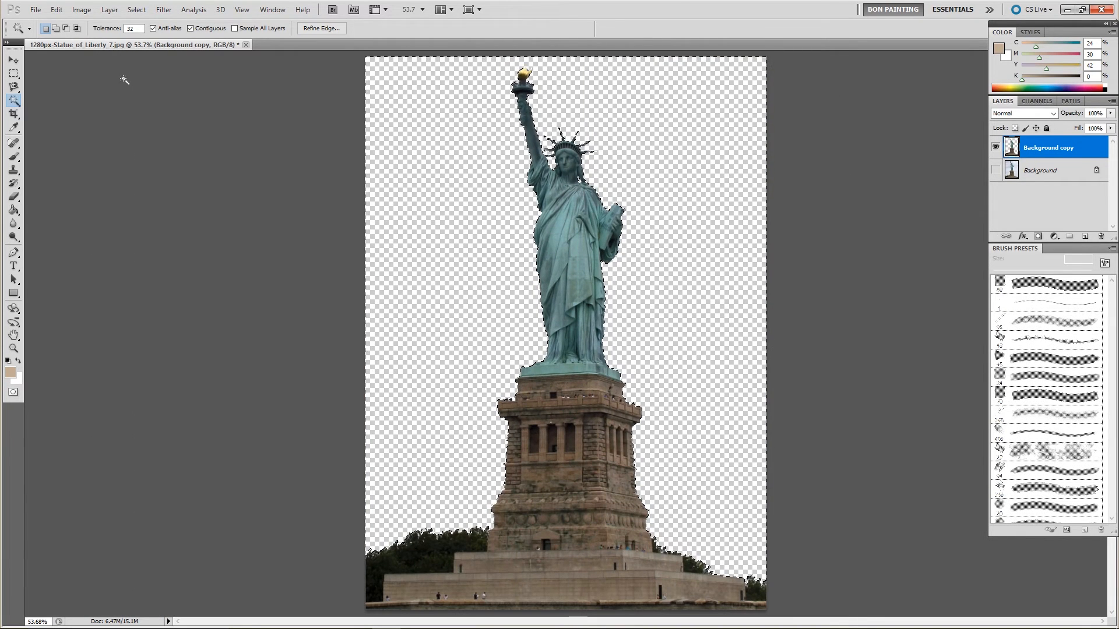
Step: Clear the sky selection, restore it with Reselect, and deselect it again
click(14, 74)
key(ctrl+d)
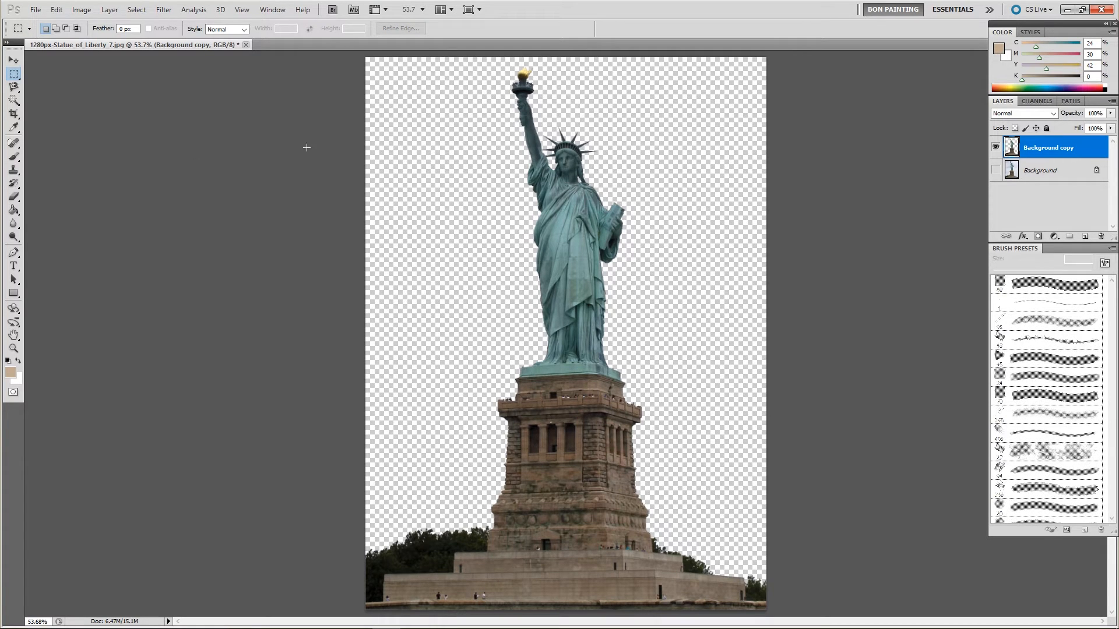
key(ctrl+shift+d)
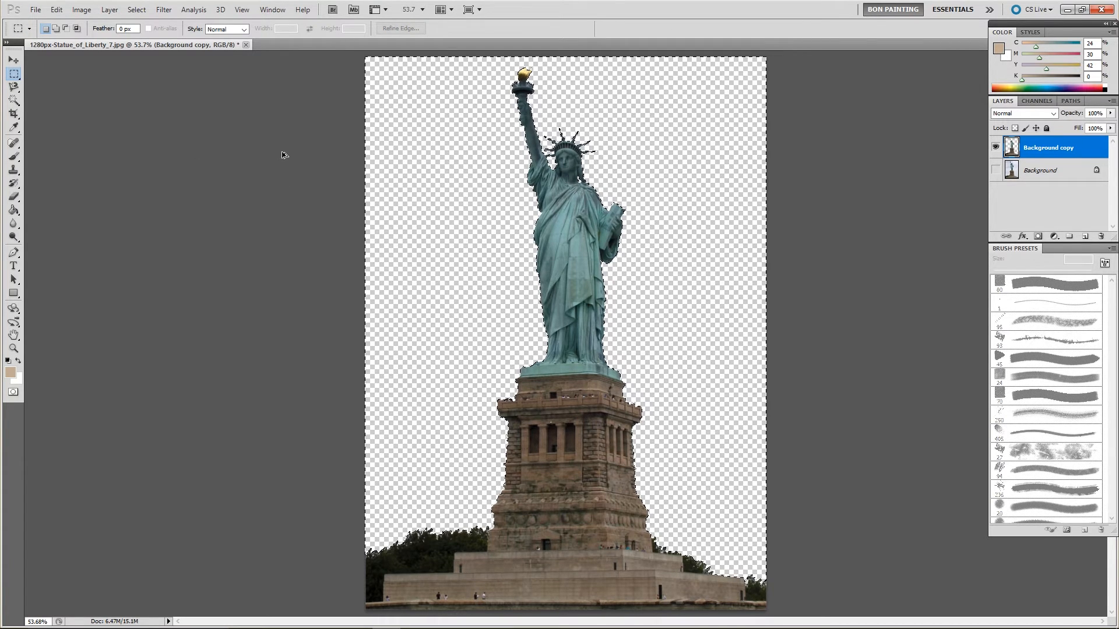
click(136, 9)
click(147, 34)
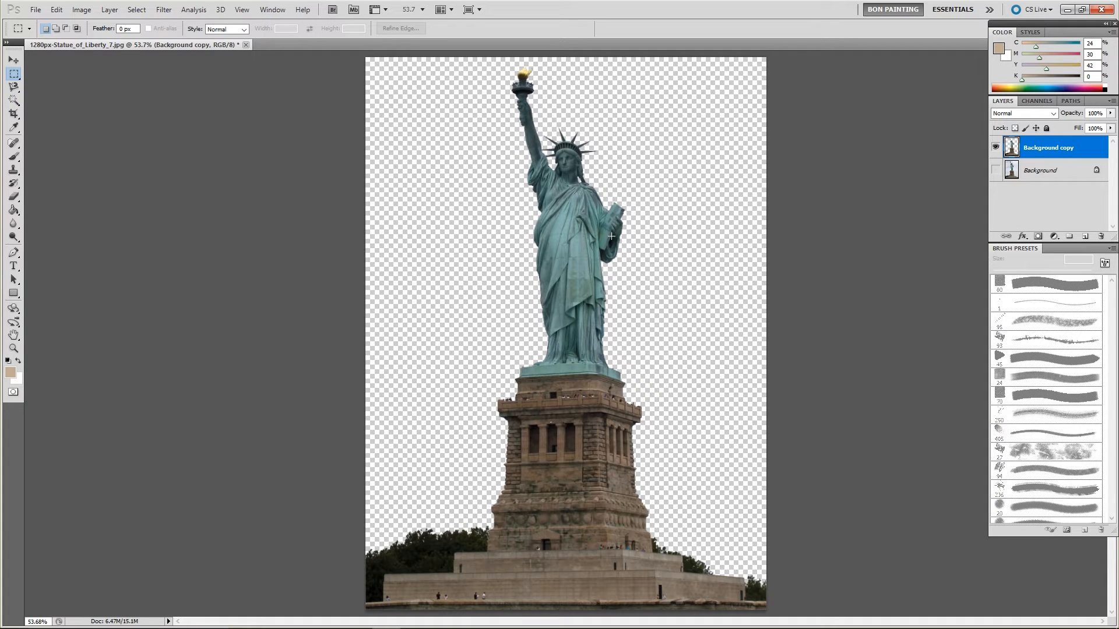
Step: Place the Sunset_Marina image from the desktop into the statue document and return Photoshop to full-screen size
drag(521, 8, 507, 28)
drag(21, 363, 433, 297)
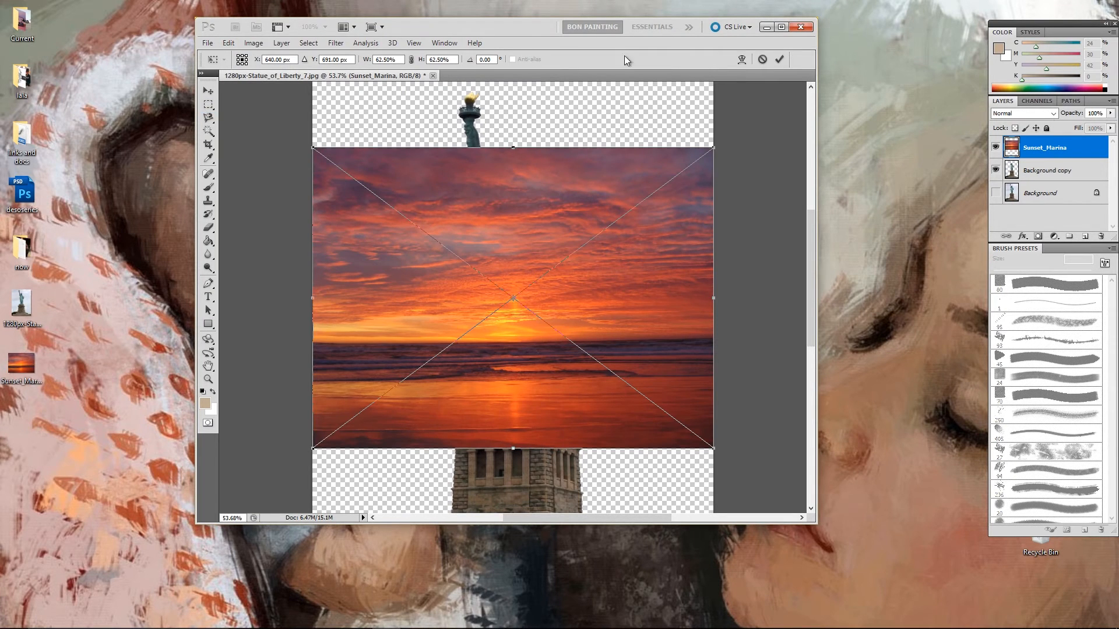
double_click(555, 29)
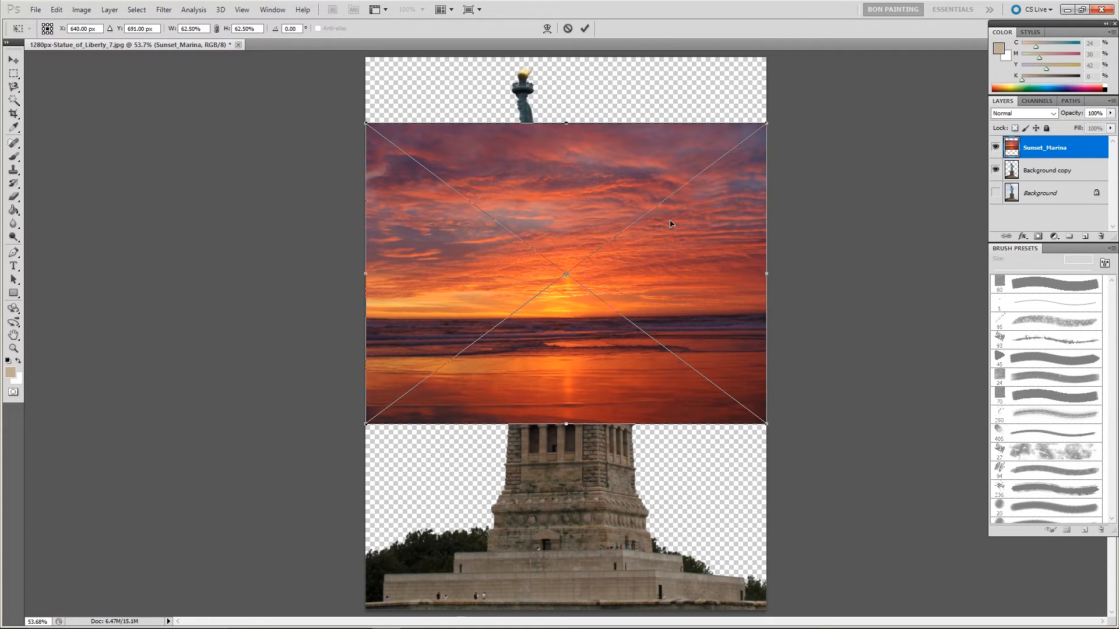
Step: Enlarge the placed sunset proportionally to 115.04% and fit it over the full height of the canvas
drag(766, 426, 932, 544)
drag(701, 494, 517, 552)
drag(750, 181, 923, 52)
drag(571, 475, 583, 478)
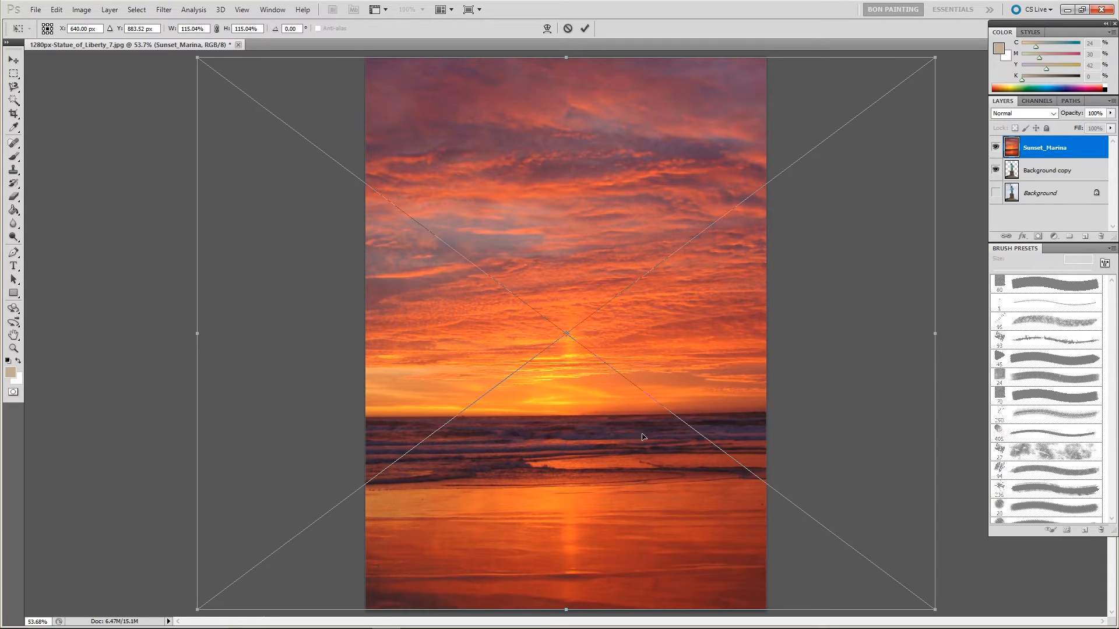
Step: Try a smaller size for the sunset, scale it to 117.30% instead, and commit the placement
drag(933, 609, 659, 402)
drag(541, 546, 557, 443)
key(ctrl+z)
drag(877, 566, 959, 611)
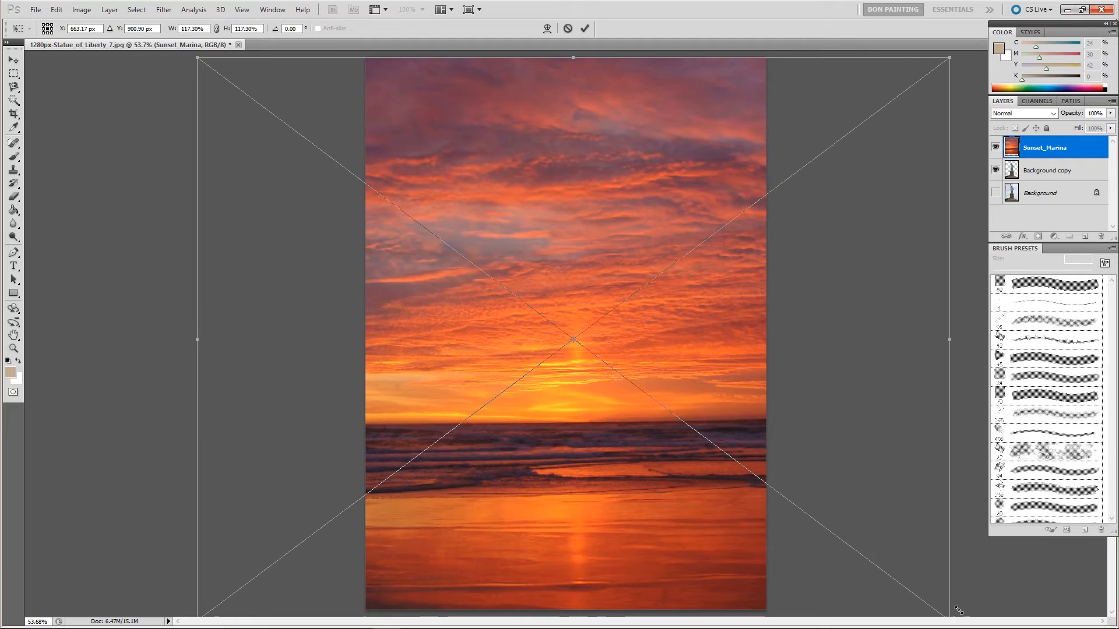
key(Return)
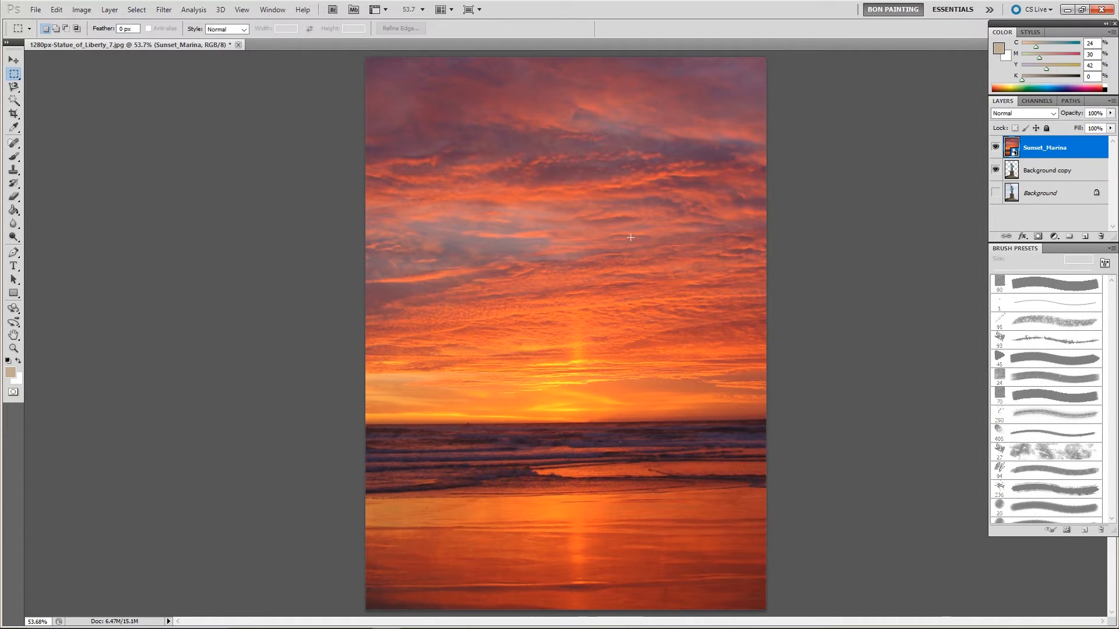
Step: Move the Sunset_Marina layer below the Background copy layer so the sunset sits behind the statue
click(13, 60)
drag(1041, 152, 1043, 183)
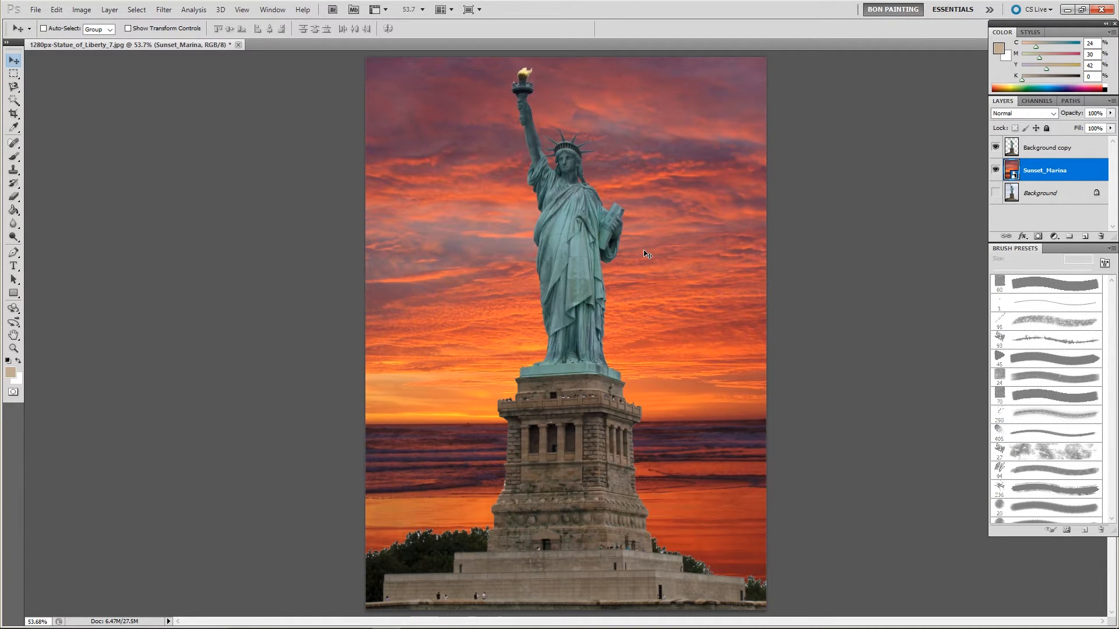
Step: Scale the Sunset_Marina layer to 173.64% and reposition it so the horizon drops behind the statue's base
key(ctrl+minus)
key(ctrl+minus)
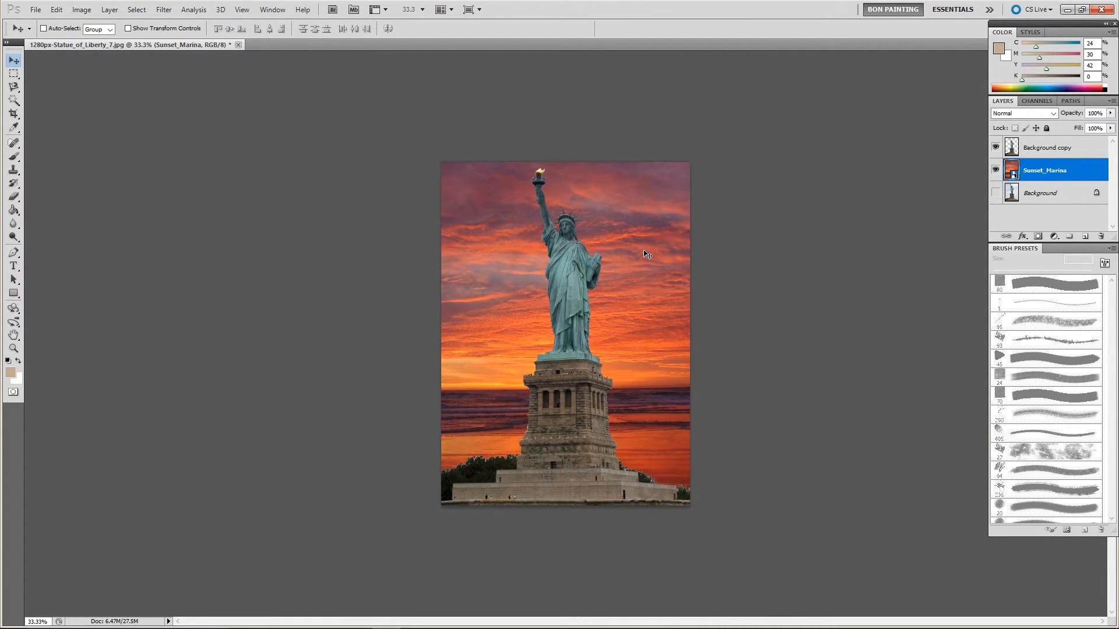
key(ctrl+t)
drag(802, 513, 935, 610)
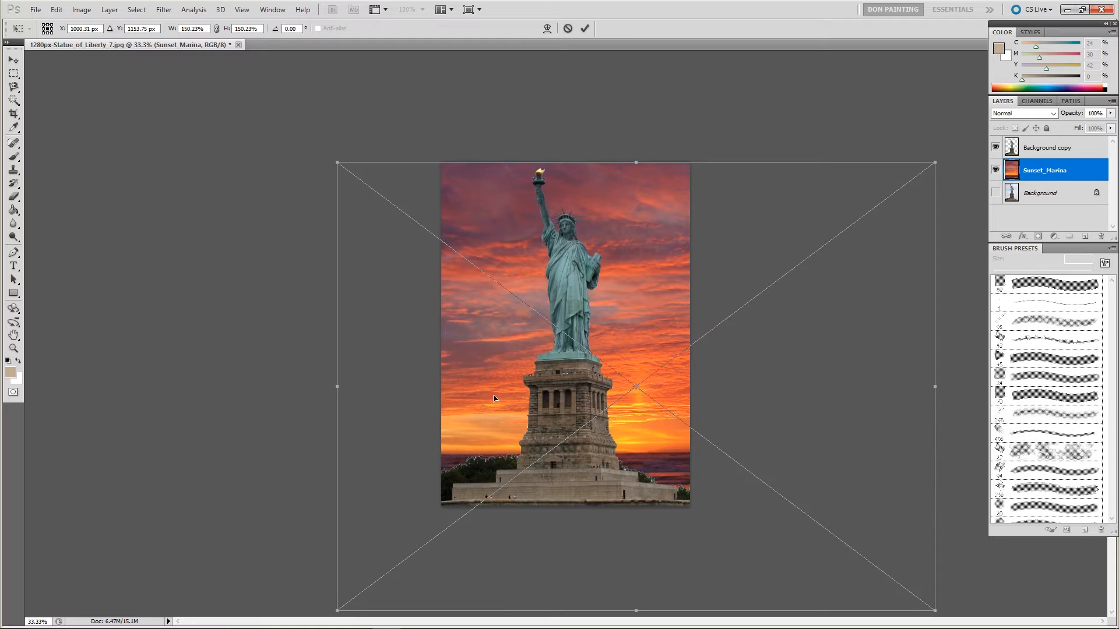
drag(332, 156, 239, 93)
drag(515, 260, 450, 316)
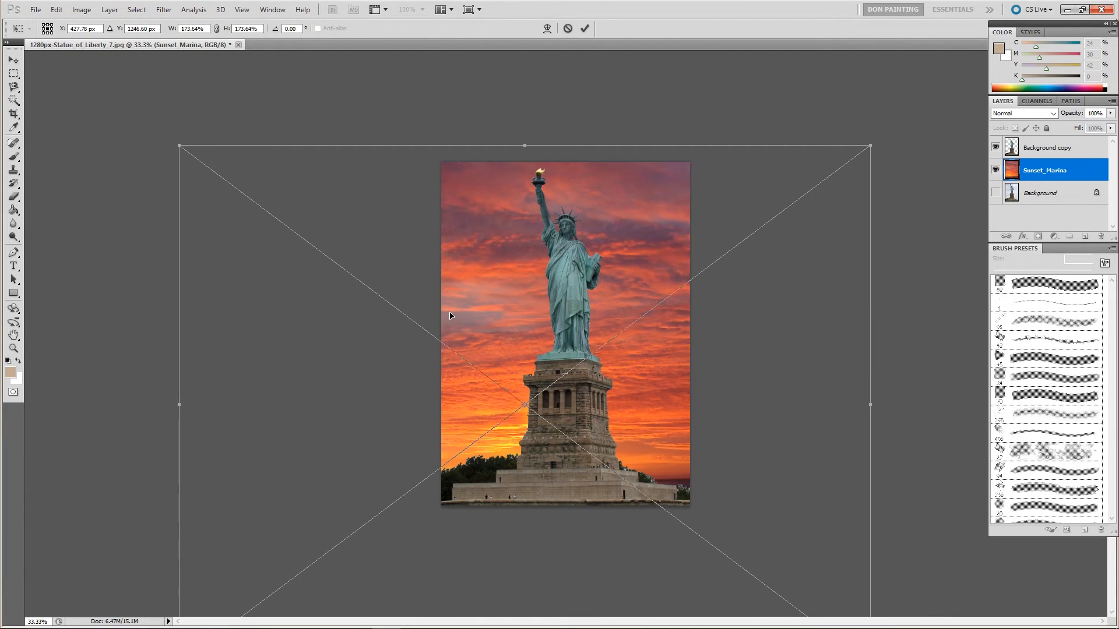
key(Return)
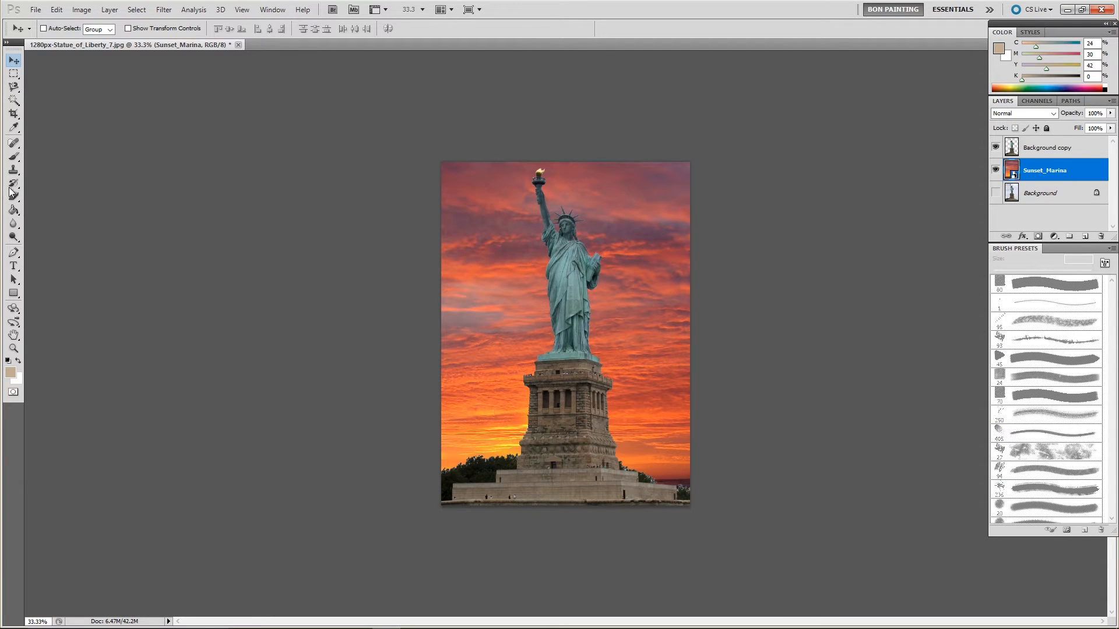
Step: Paint a straight bright-blue 40 px brush line on a new layer behind the statue and bring that layer above Background copy
click(1085, 238)
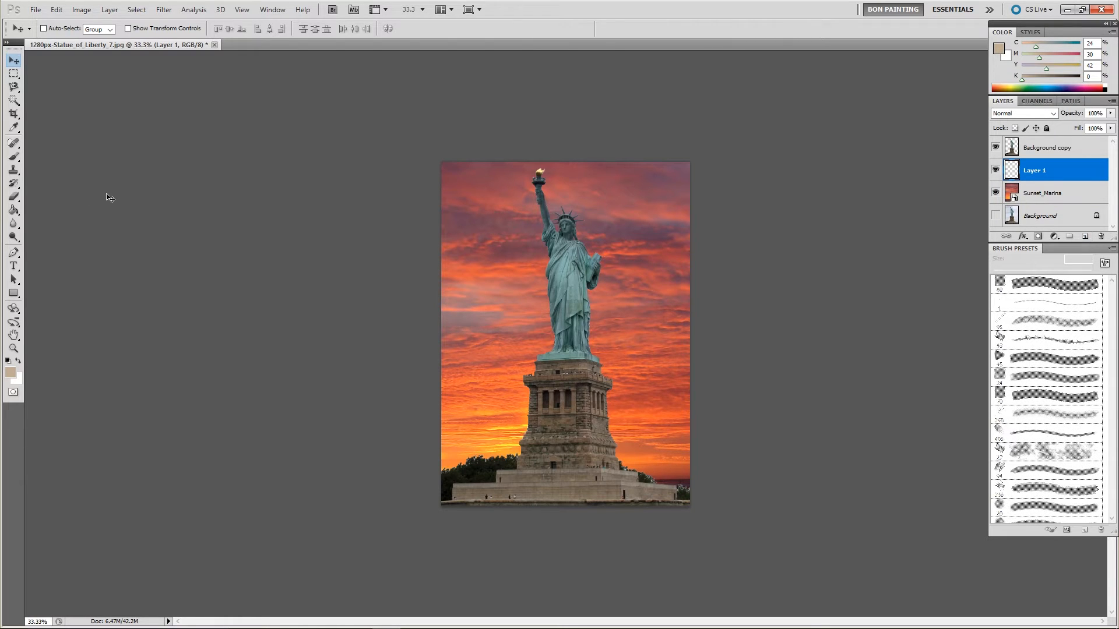
click(14, 156)
drag(1003, 87, 1047, 86)
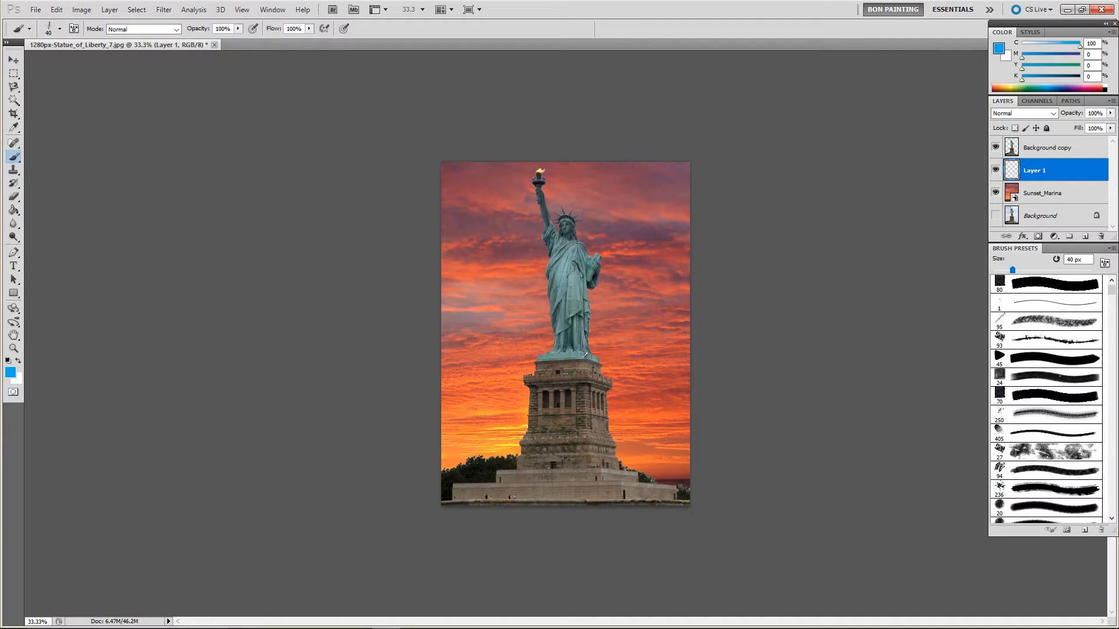
shift+click(701, 388)
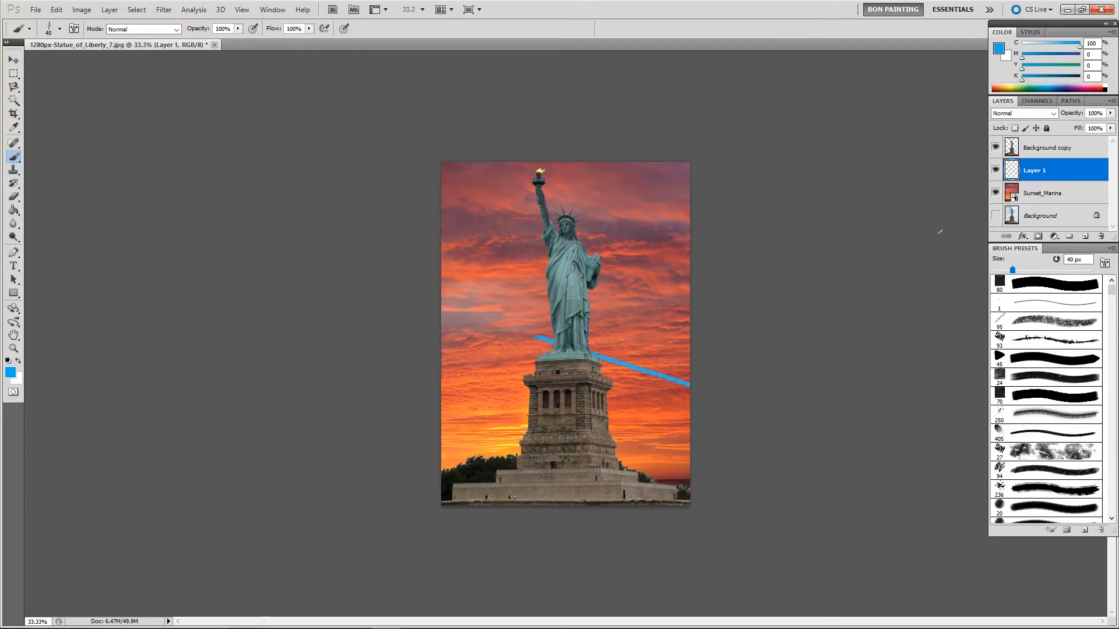
drag(1036, 173, 1038, 144)
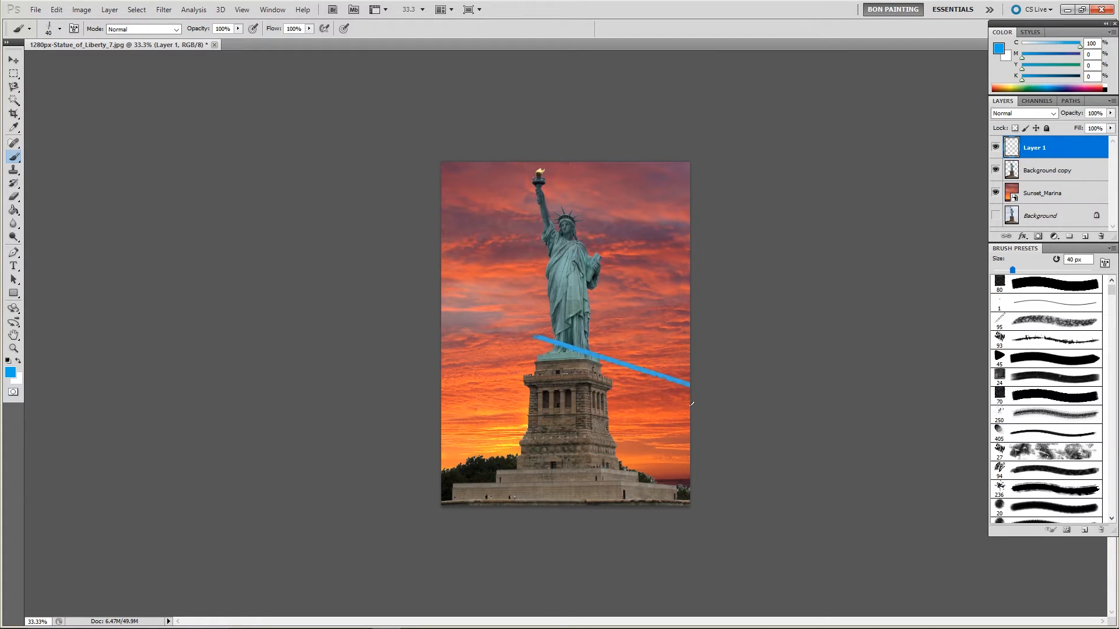
Step: Try a second straight blue line across the pedestal on the painted layer, and delete that layer
shift+click(386, 324)
key(ctrl+z)
shift+click(355, 316)
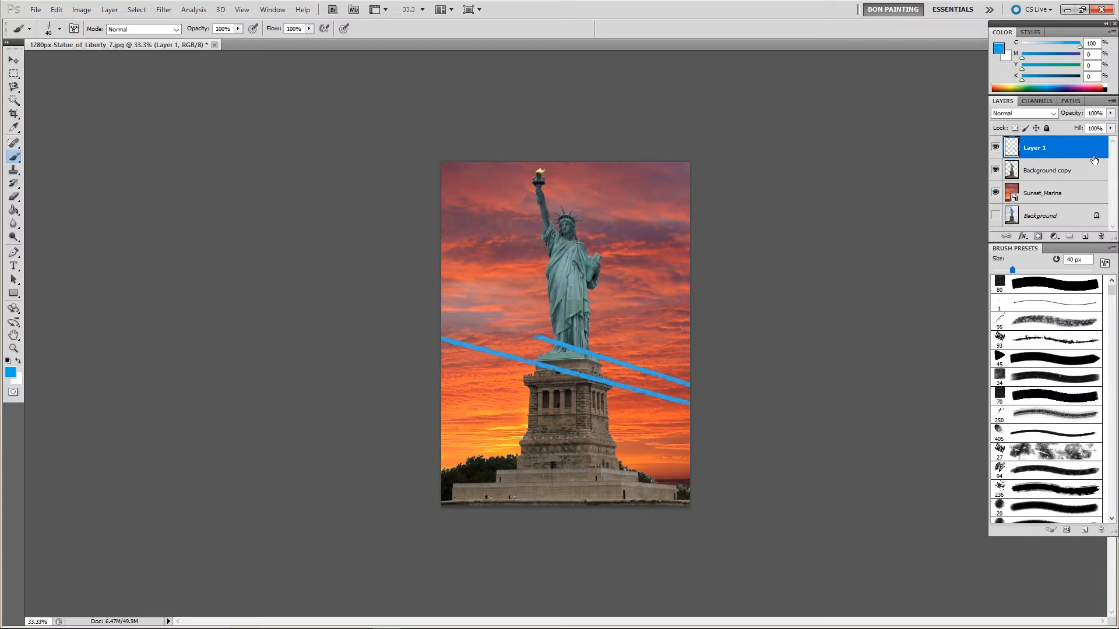
key(Delete)
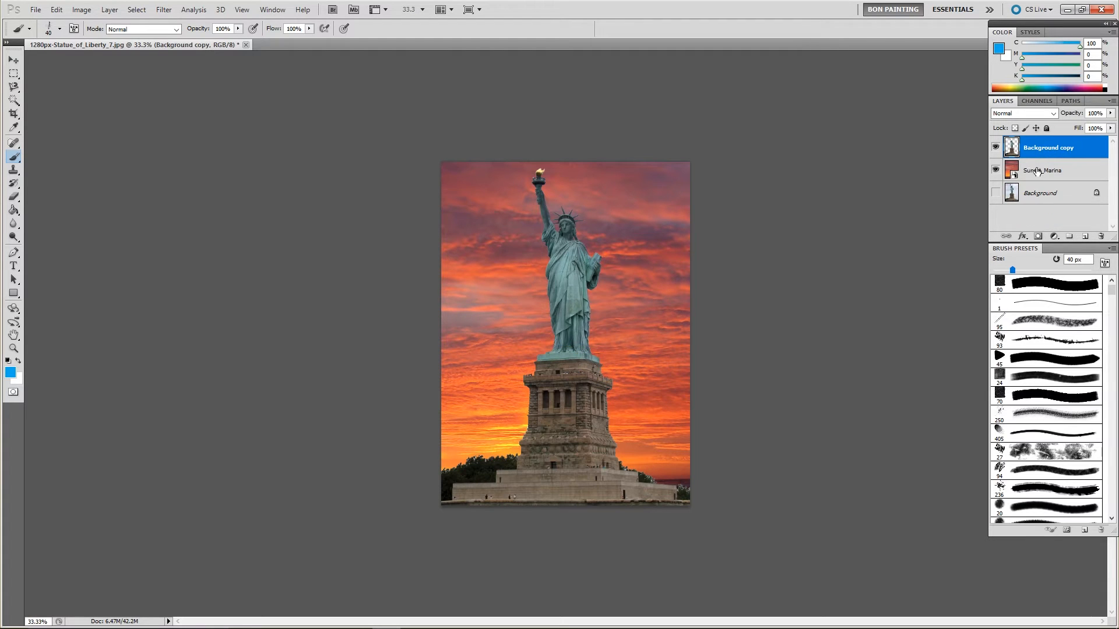
Step: Try the Sunset_Marina layer at higher and lower positions, leaving its horizon hidden behind the statue's base
click(1037, 171)
click(14, 60)
drag(656, 452, 638, 398)
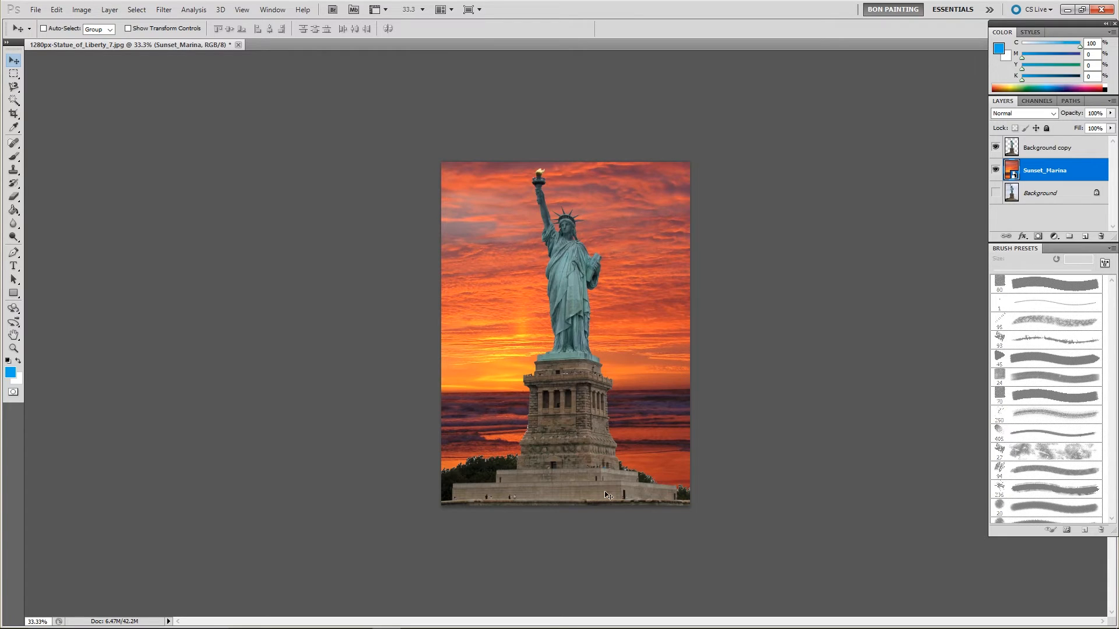
drag(646, 326, 644, 355)
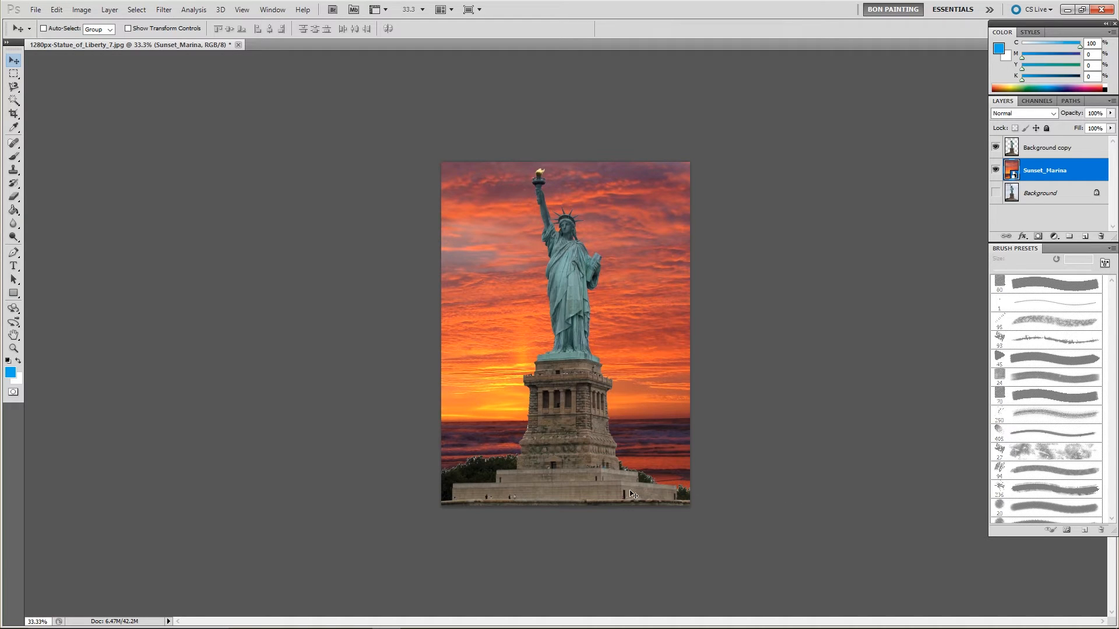
drag(663, 315, 660, 388)
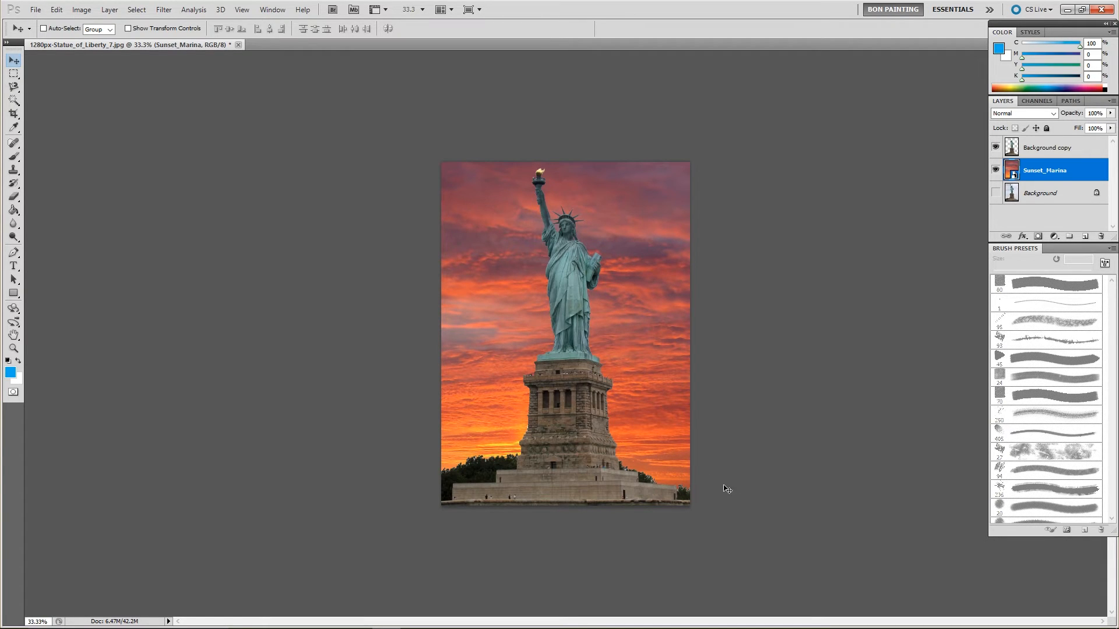
mouse_move(668, 440)
mouse_down()
mouse_move(669, 392)
mouse_move(667, 441)
mouse_up()
Step: Enlarge the Sunset_Marina layer further and shift it so the sun glows to the right of the pedestal
key(ctrl+t)
drag(169, 162, 53, 75)
drag(425, 288, 652, 298)
key(Return)
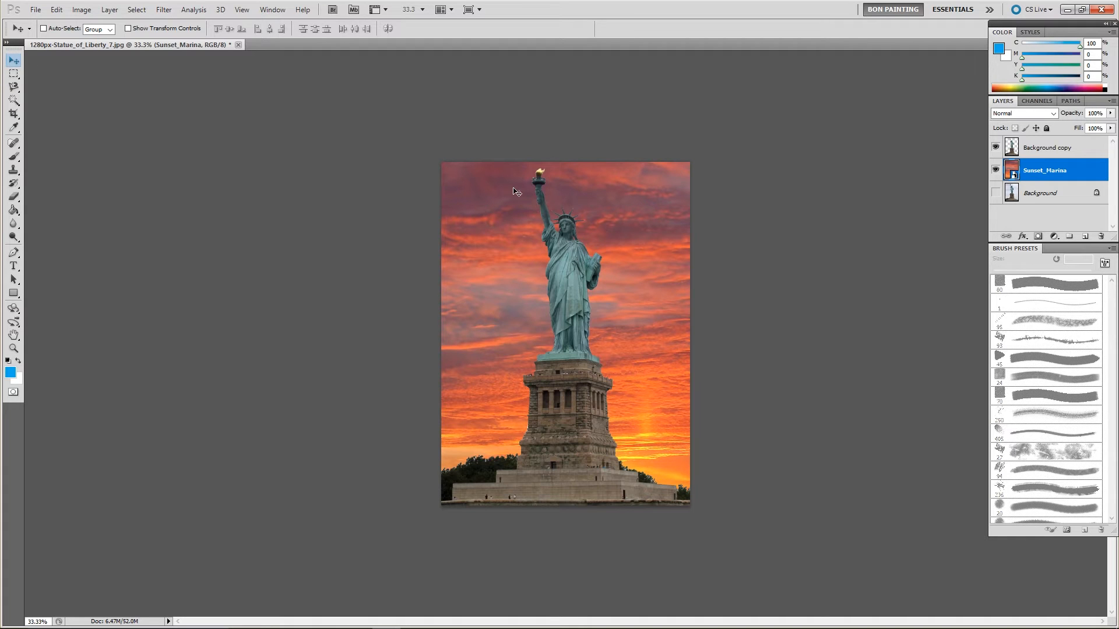
Step: Reposition the Sunset_Marina layer slightly so the sun's glow sits further right of the pedestal, near the image edge
mouse_move(650, 333)
mouse_down()
mouse_move(630, 350)
mouse_move(666, 339)
mouse_up()
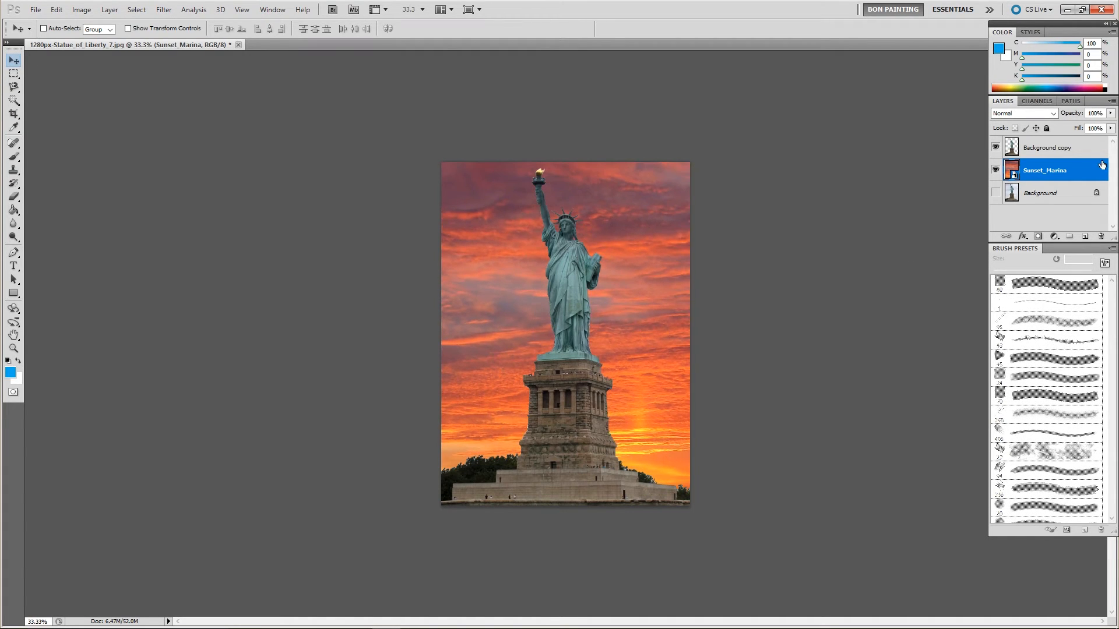
click(1058, 148)
mouse_move(539, 332)
mouse_down()
mouse_move(604, 313)
mouse_move(542, 330)
mouse_up()
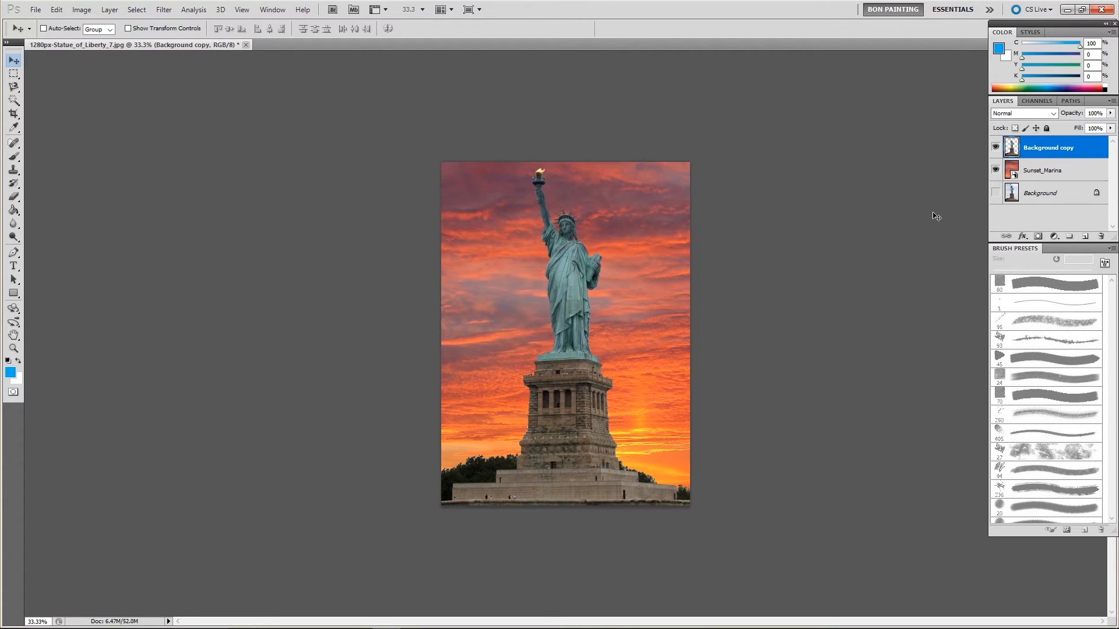
click(1038, 173)
mouse_move(666, 357)
mouse_down()
mouse_move(620, 350)
mouse_move(670, 362)
mouse_move(690, 350)
mouse_move(657, 347)
mouse_move(682, 352)
mouse_up()
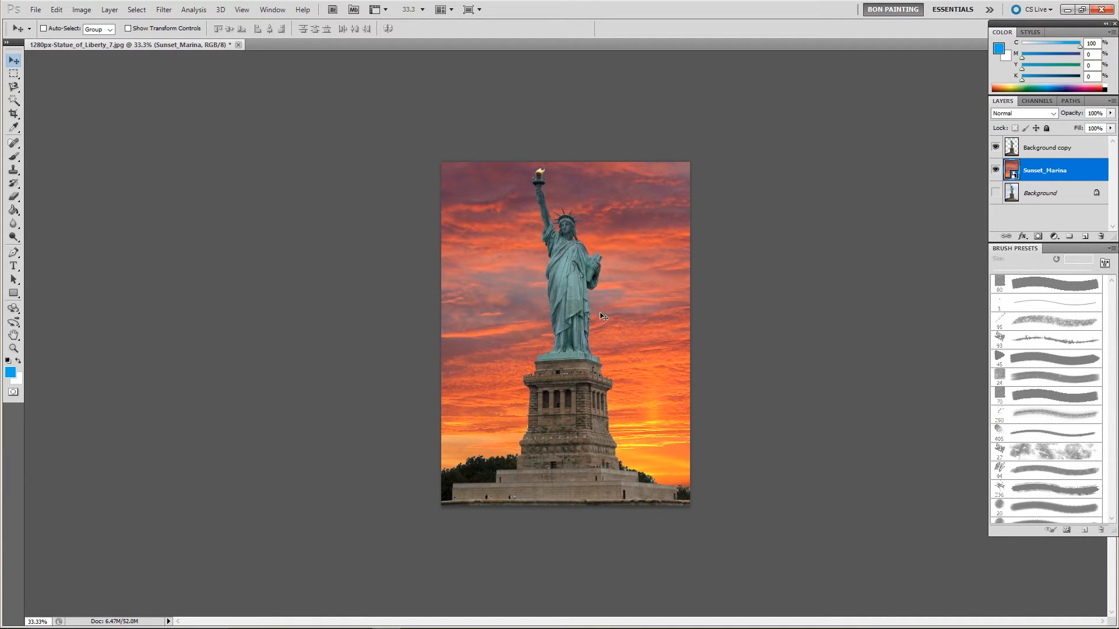
Step: Darken the Background copy statue layer with Hue/Saturation, setting Lightness to -54
click(1040, 155)
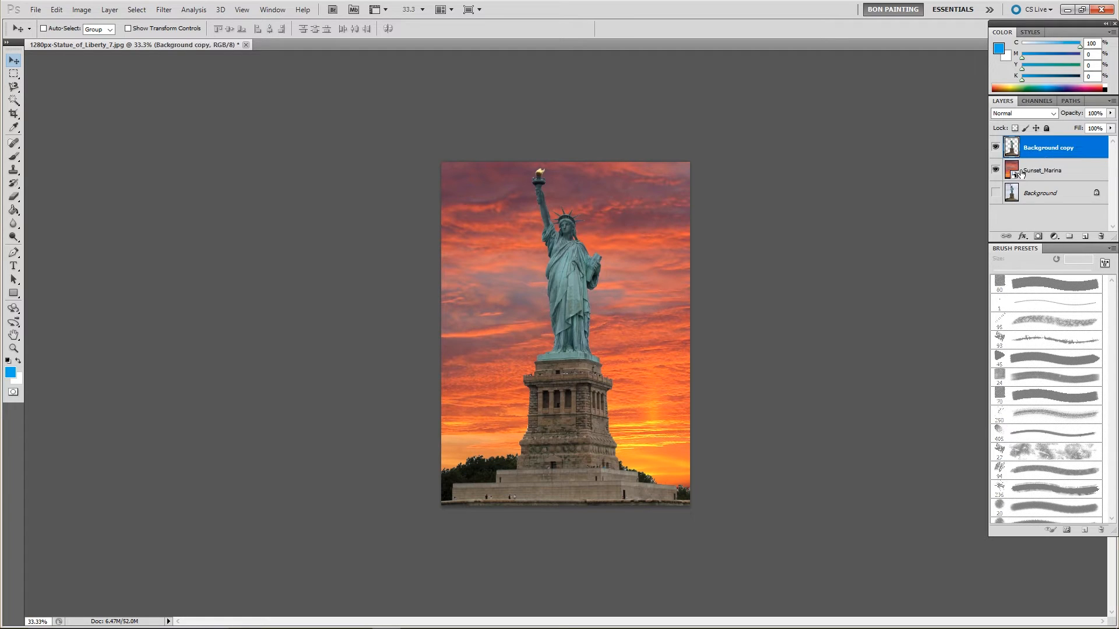
click(1030, 167)
click(1034, 150)
click(81, 10)
mouse_move(99, 40)
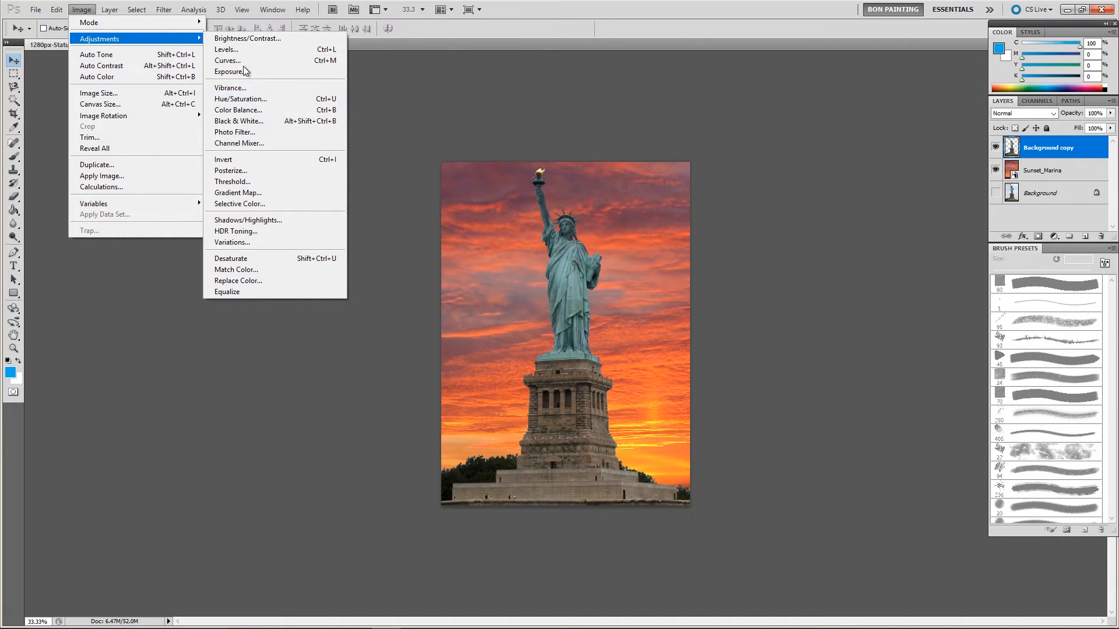
click(245, 99)
drag(236, 39, 921, 78)
drag(889, 219, 873, 223)
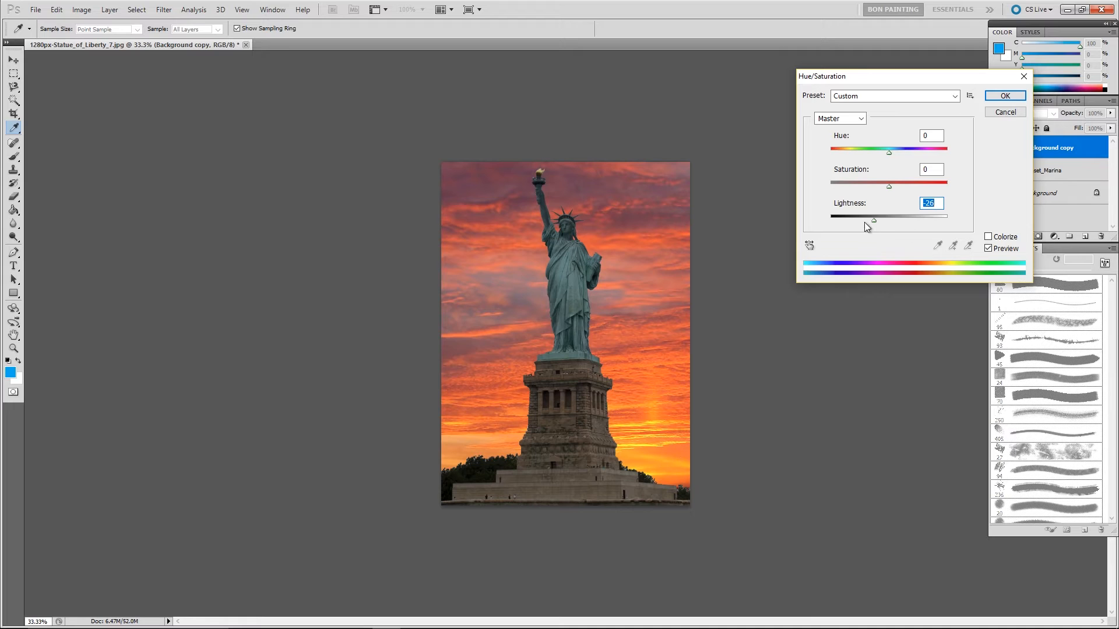
drag(874, 220, 863, 221)
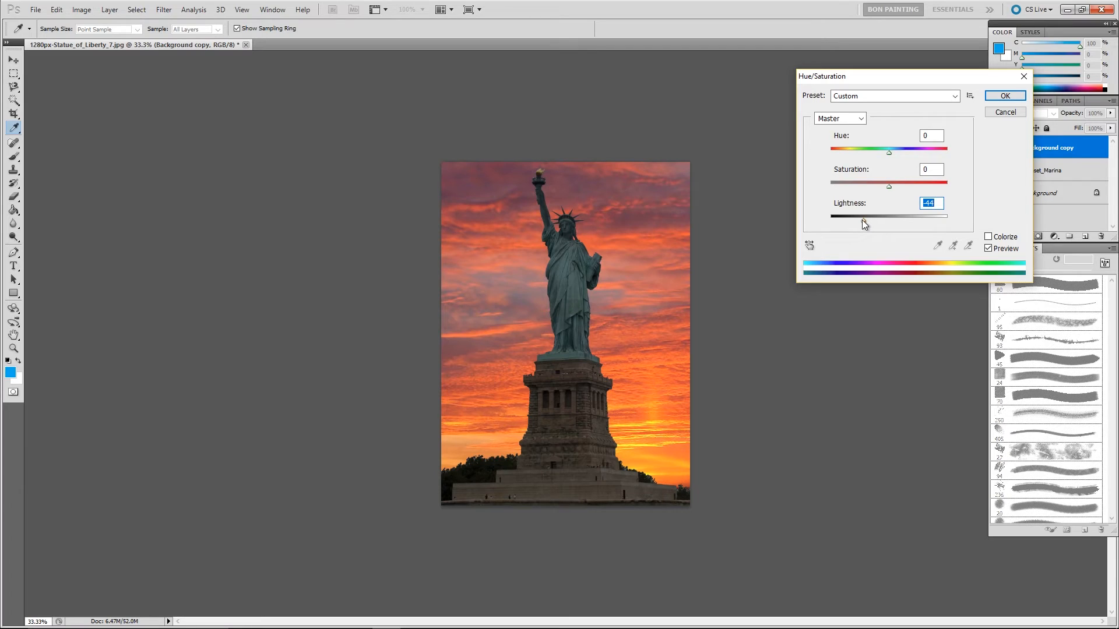
drag(863, 222, 859, 221)
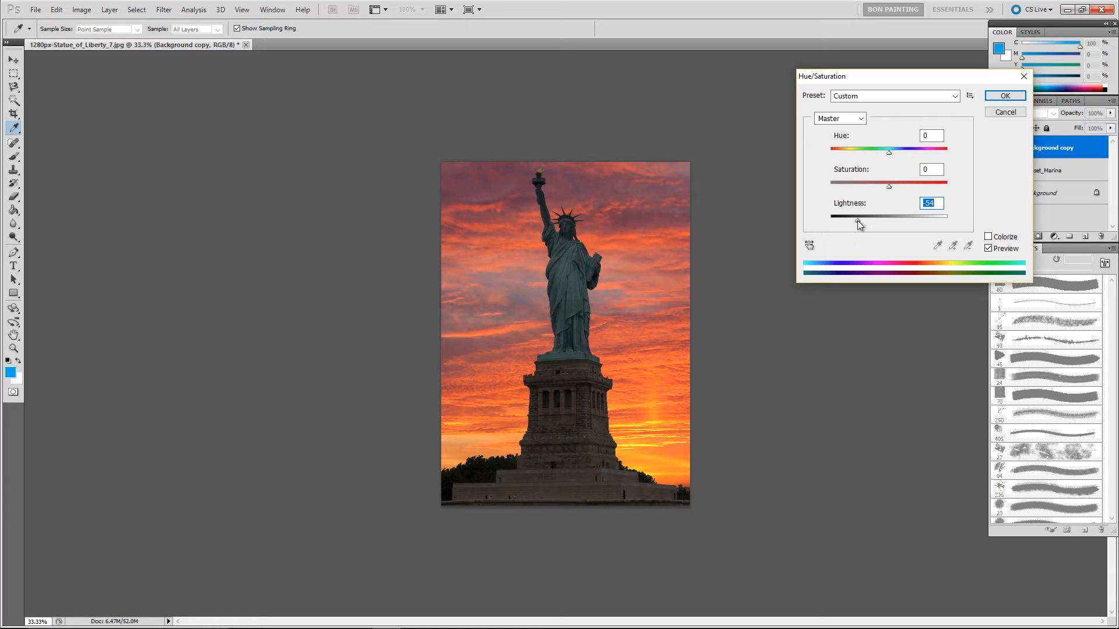
click(889, 187)
mouse_move(890, 151)
mouse_down()
mouse_move(852, 158)
mouse_move(908, 161)
mouse_move(891, 162)
mouse_up()
click(1007, 97)
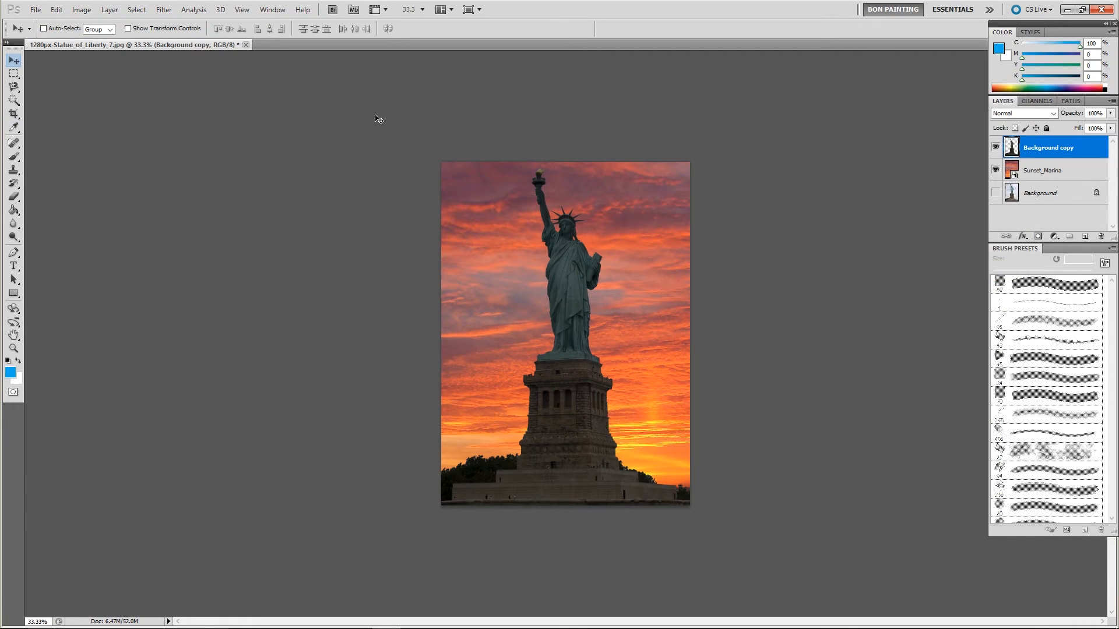
Step: Darken the statue layer further with an Exposure adjustment of -1.06
click(75, 12)
mouse_move(175, 38)
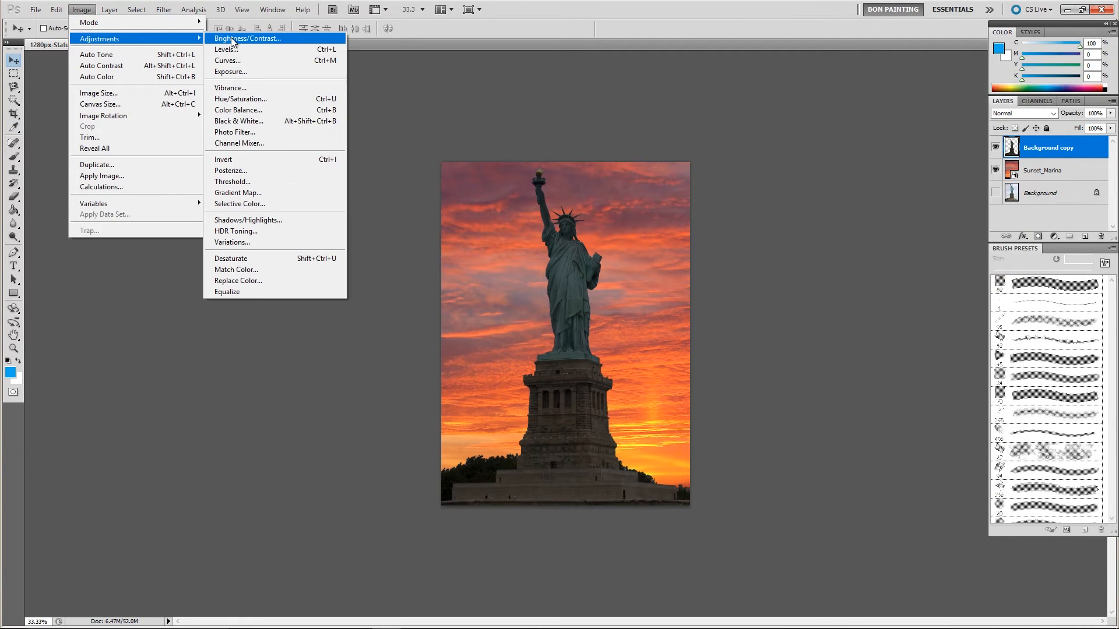
click(231, 72)
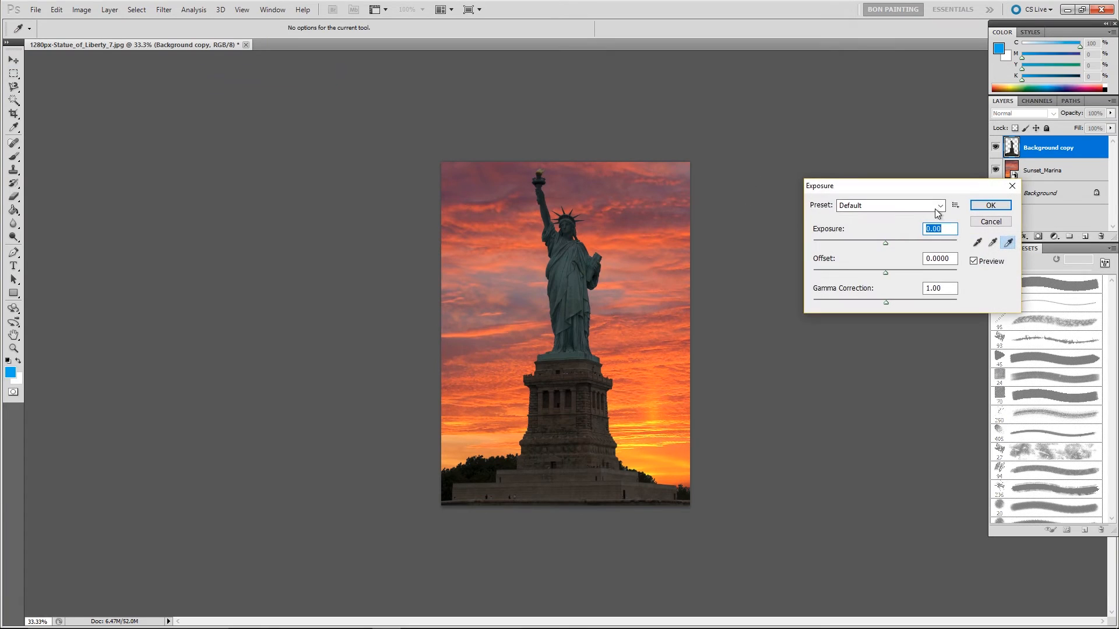
drag(886, 245, 873, 244)
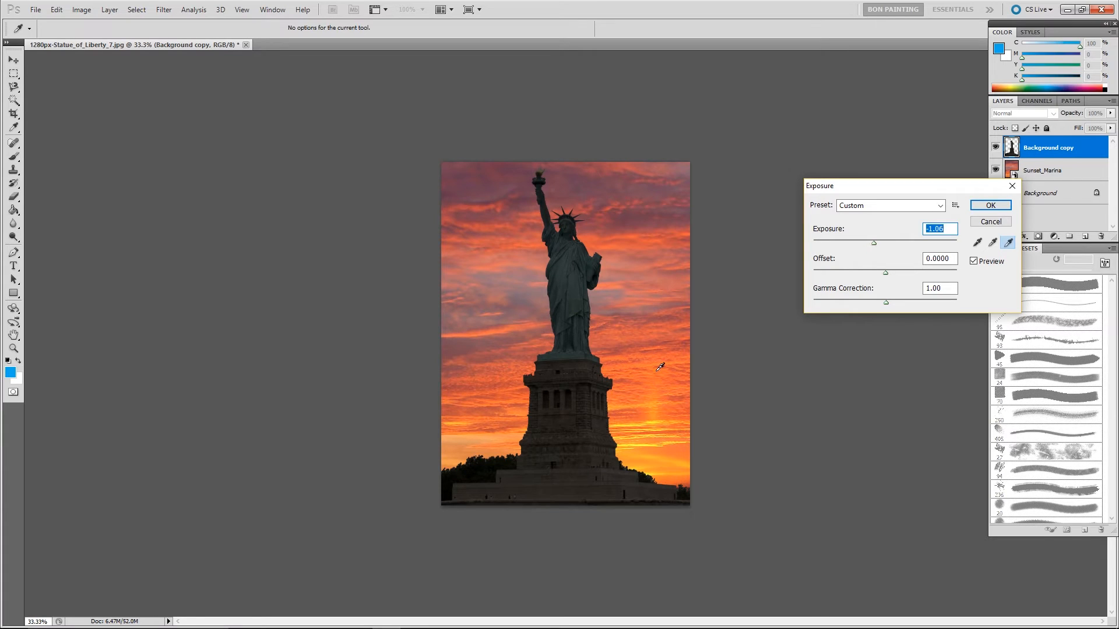
click(990, 208)
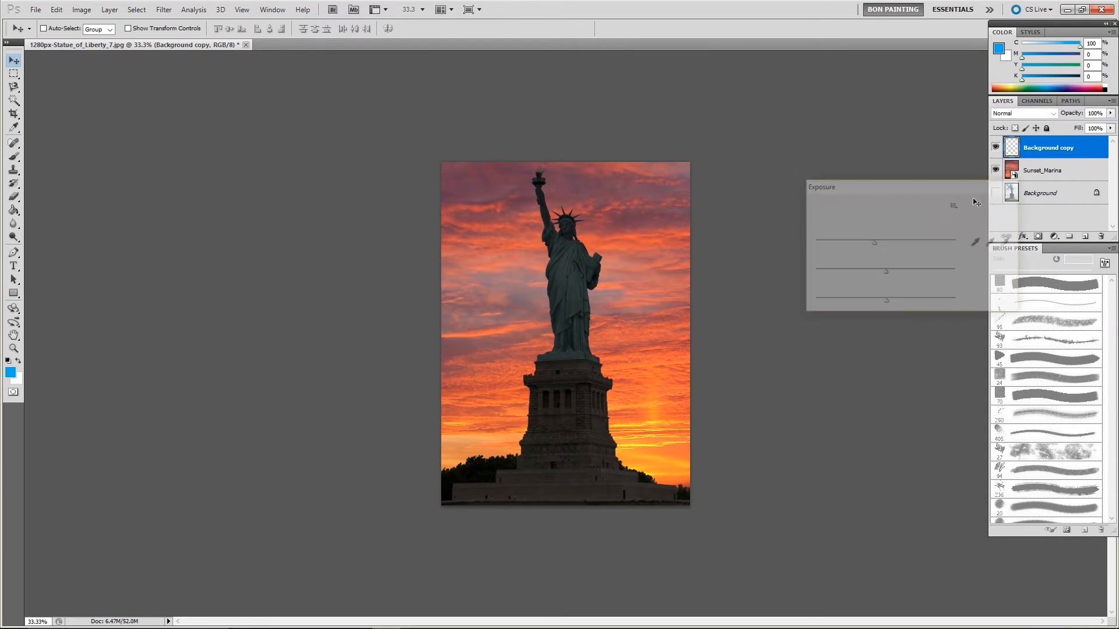
Step: Shift the shadows of the statue layer slightly toward red, magenta and yellow with Color Balance, keeping Preserve Luminosity on
click(81, 10)
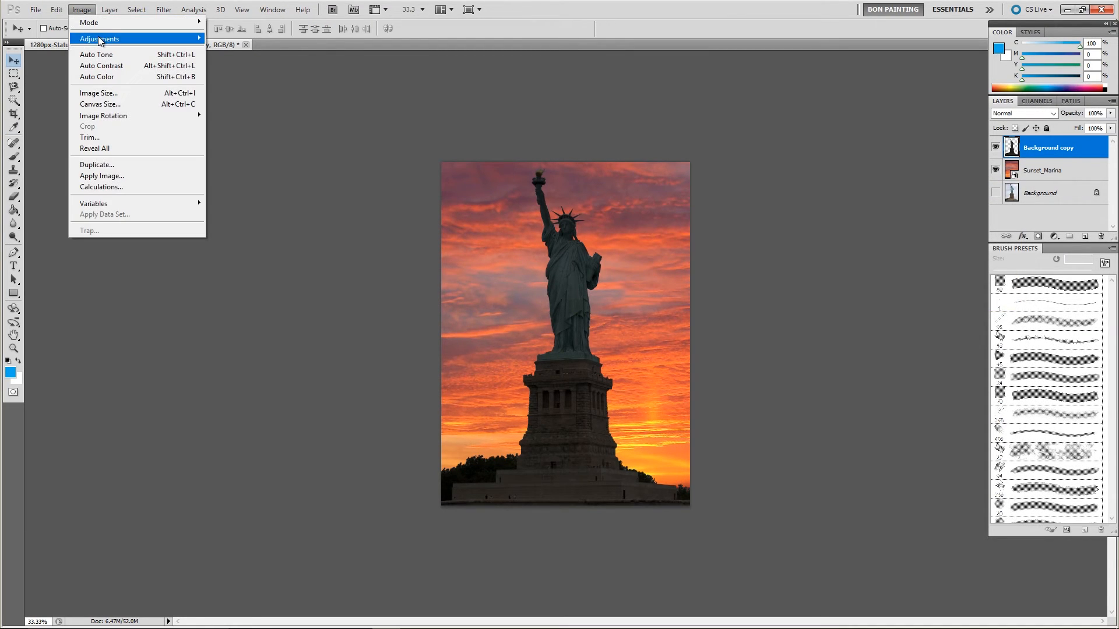
mouse_move(100, 40)
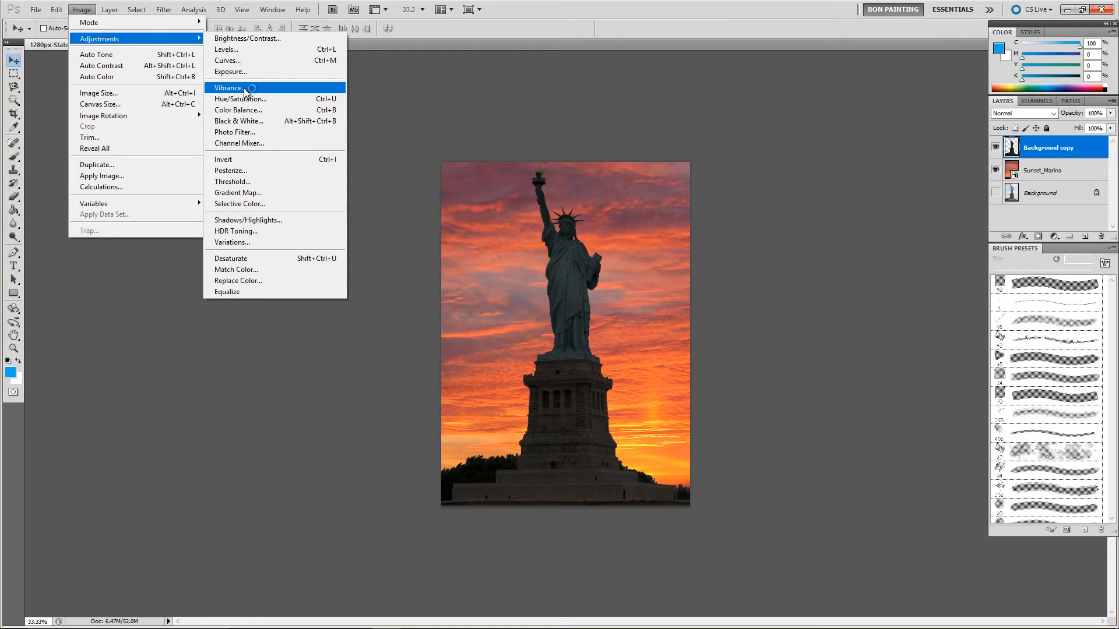
click(242, 109)
drag(822, 164, 826, 99)
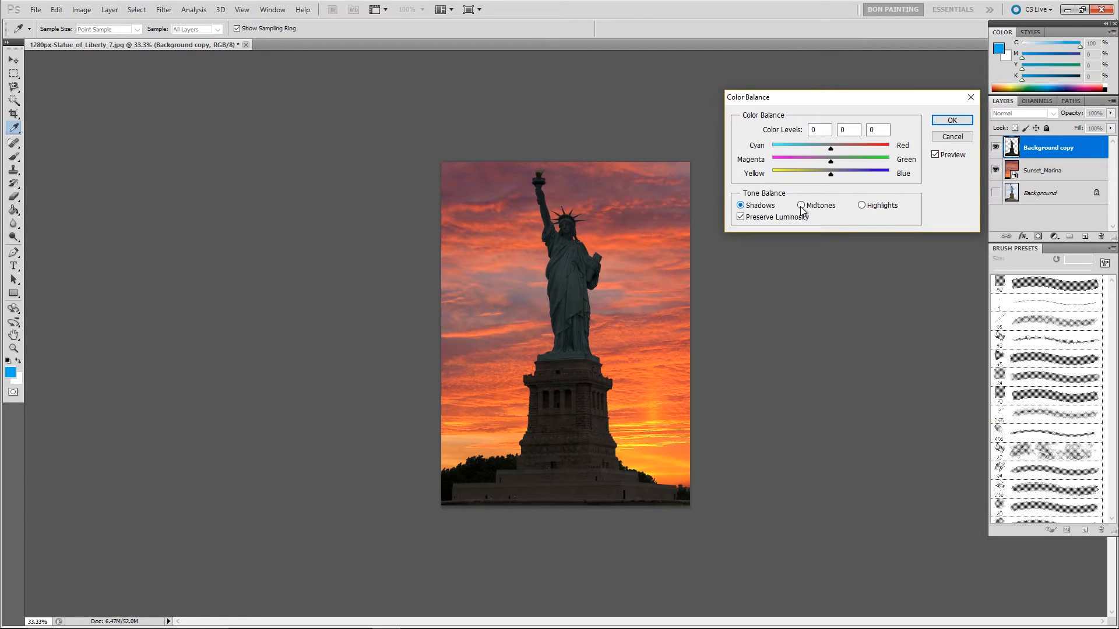
click(862, 208)
click(741, 207)
mouse_move(831, 152)
mouse_down()
mouse_move(842, 154)
mouse_move(828, 166)
mouse_up()
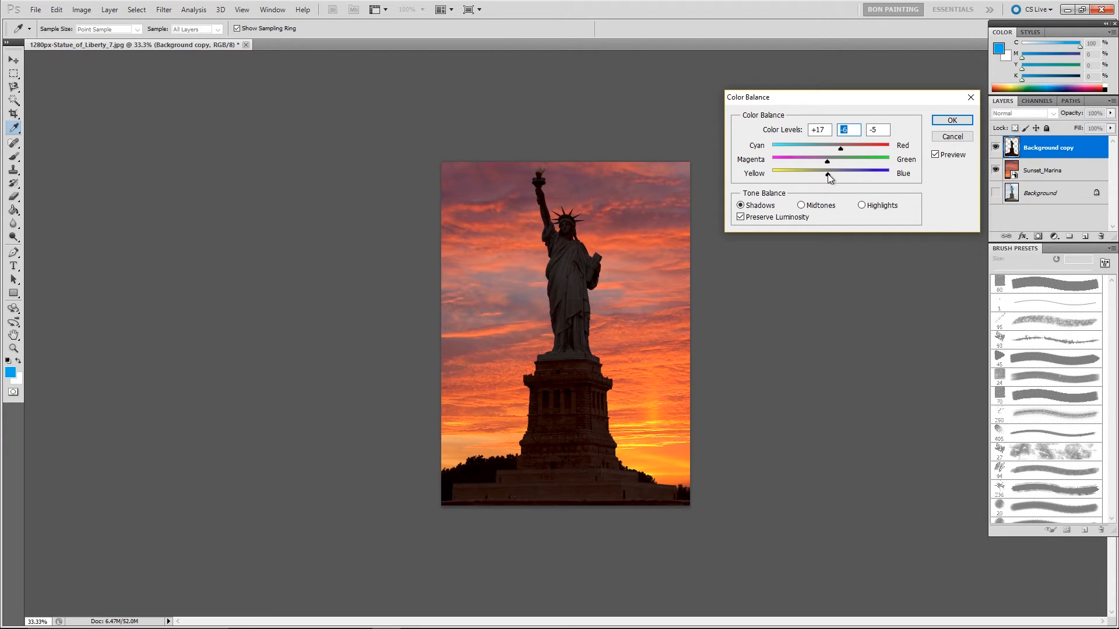
click(836, 149)
click(951, 120)
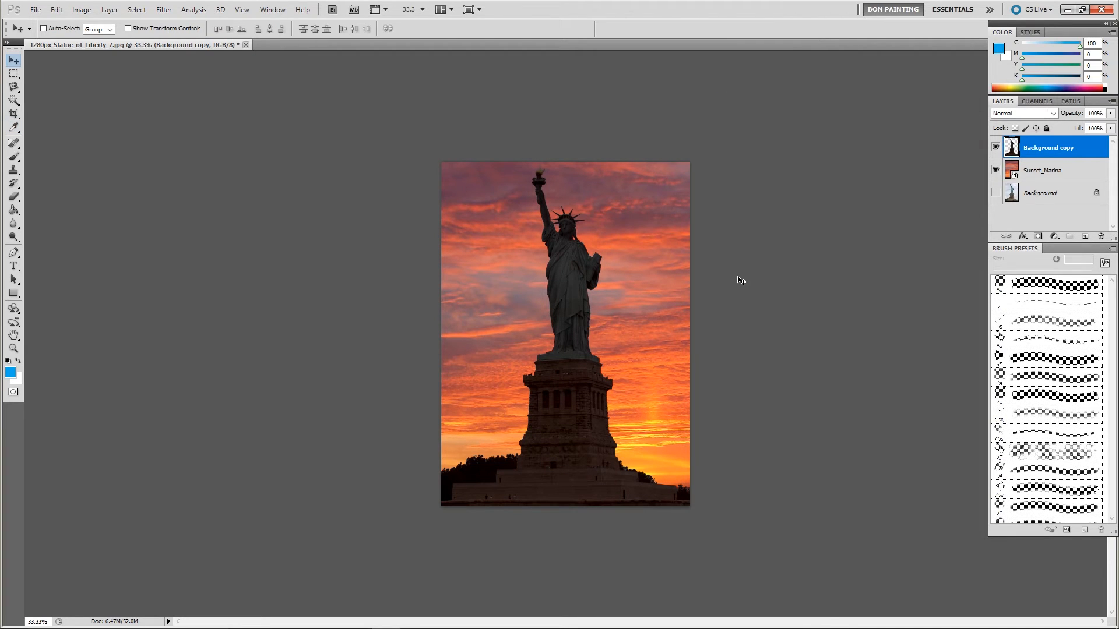
Step: Undo and redo the last colour adjustment repeatedly to compare the statue before and after
key(ctrl+z)
key(ctrl+z)
key(ctrl+z)
key(ctrl+z)
key(ctrl+z)
key(ctrl+z)
key(ctrl+z)
key(ctrl+z)
key(ctrl+z)
key(ctrl+z)
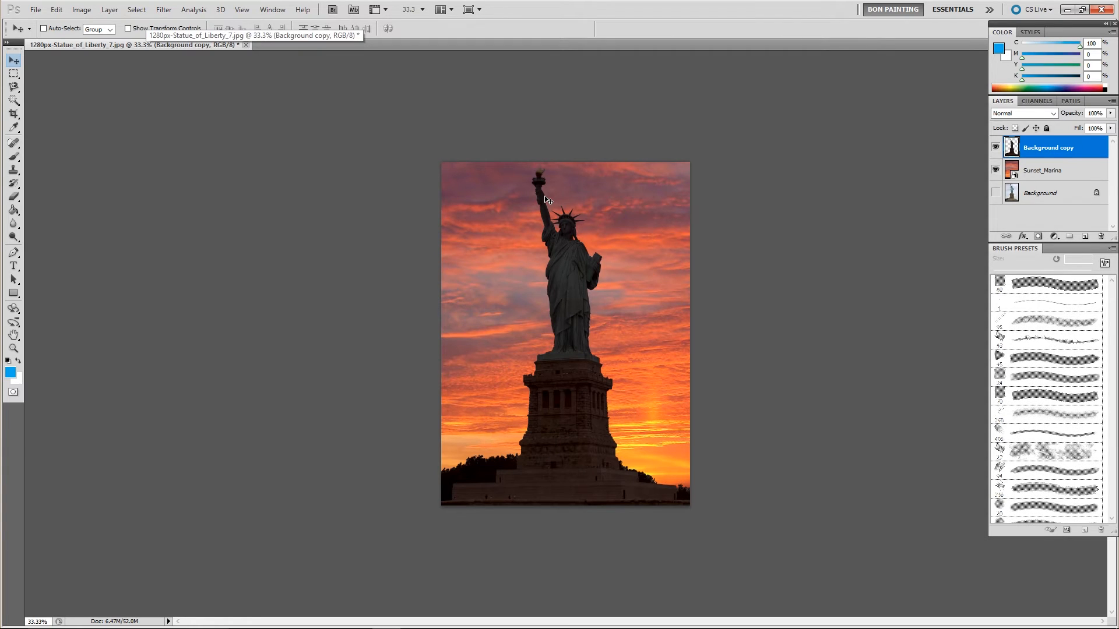
Step: Lower the contrast of the Background copy layer slightly with Brightness/Contrast
click(82, 9)
mouse_move(115, 44)
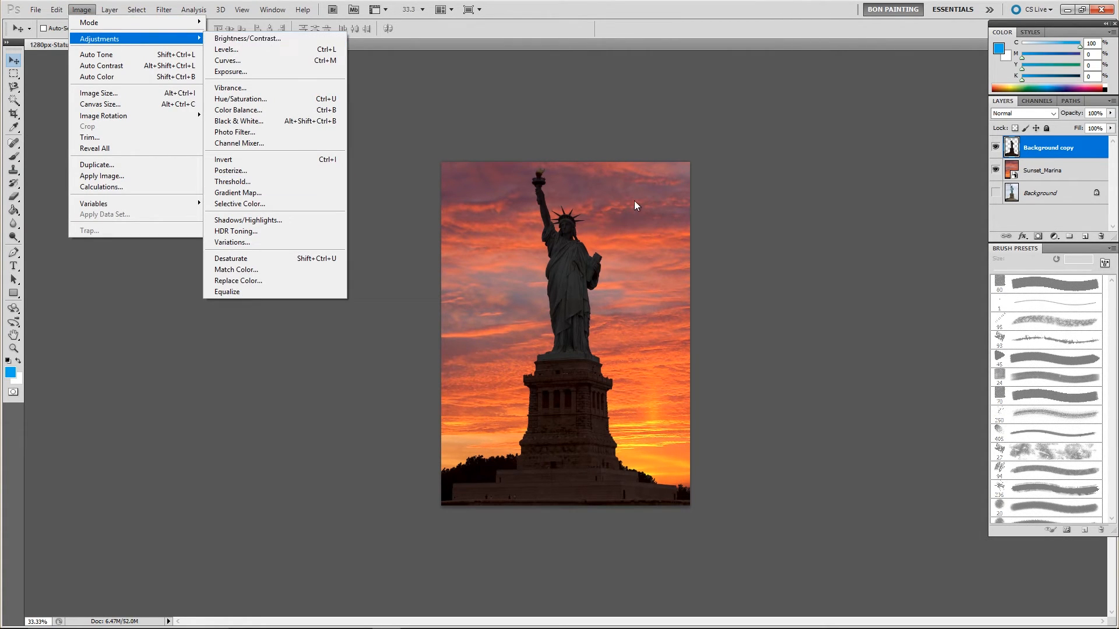
click(1056, 170)
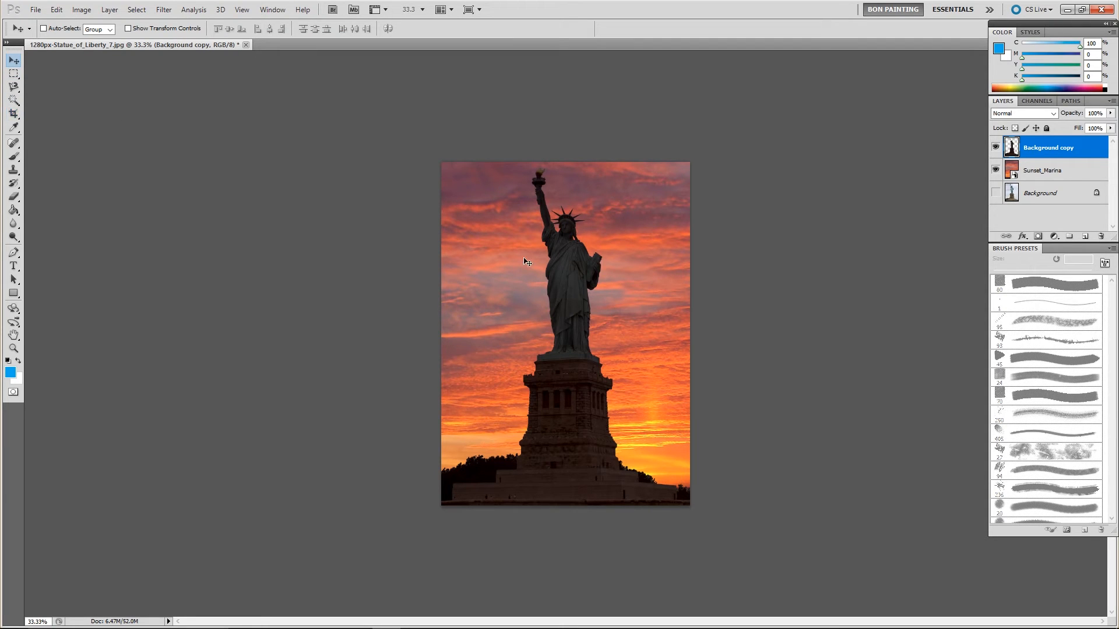
click(82, 9)
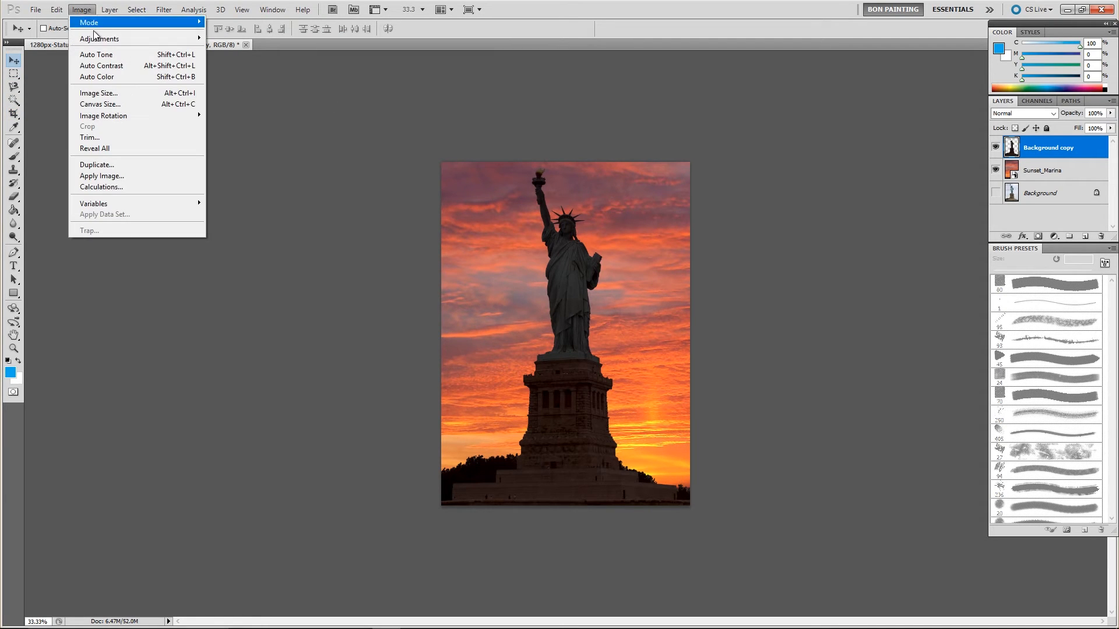
mouse_move(96, 39)
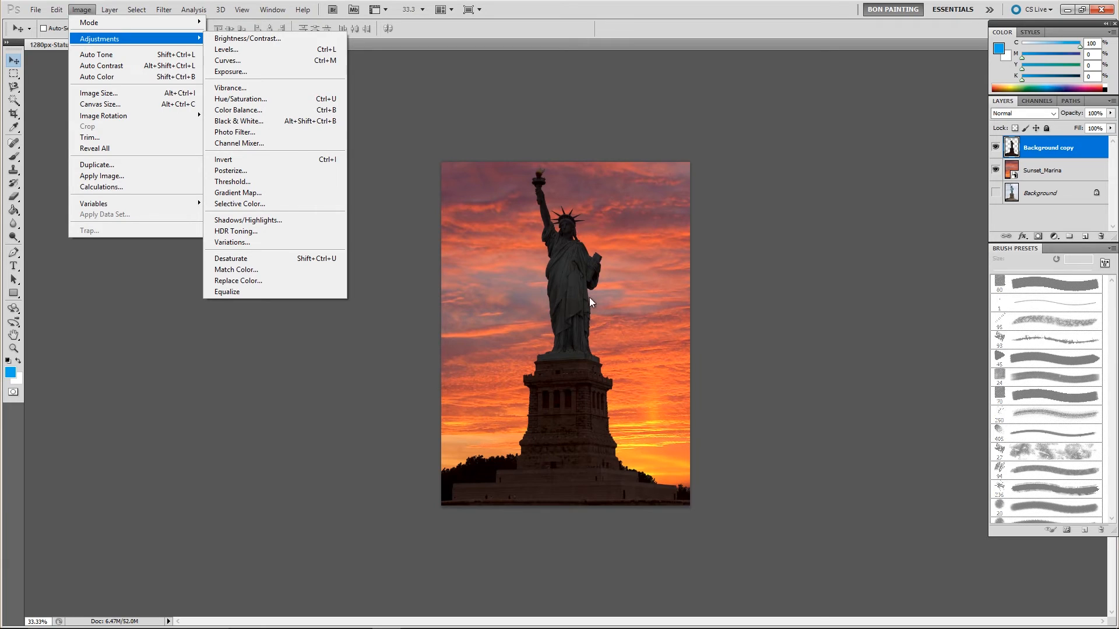
click(244, 39)
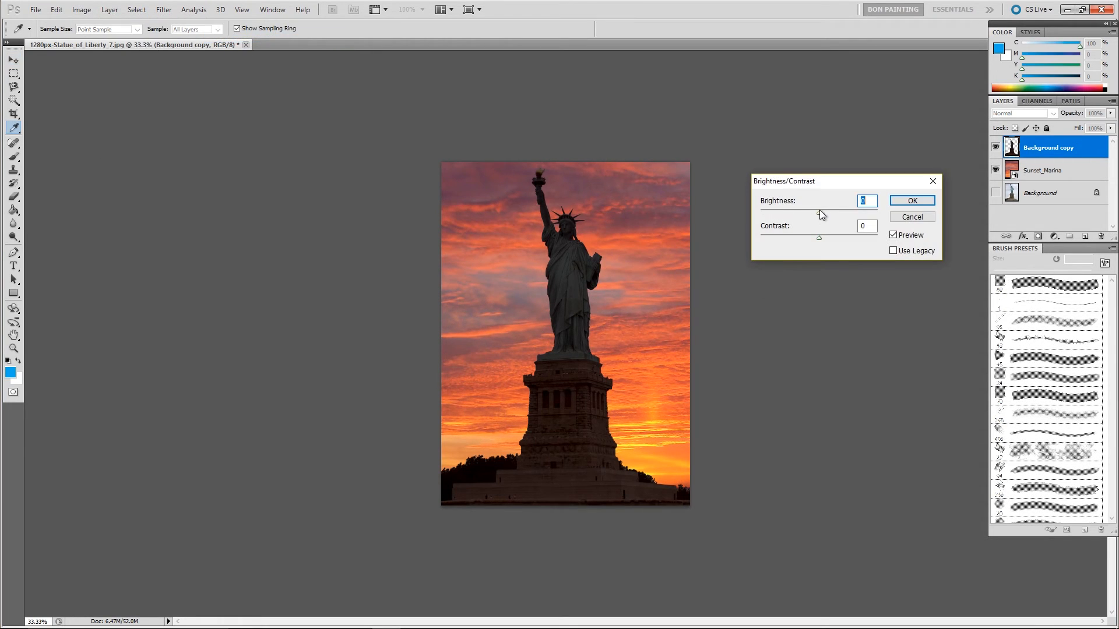
drag(819, 237, 802, 238)
click(912, 201)
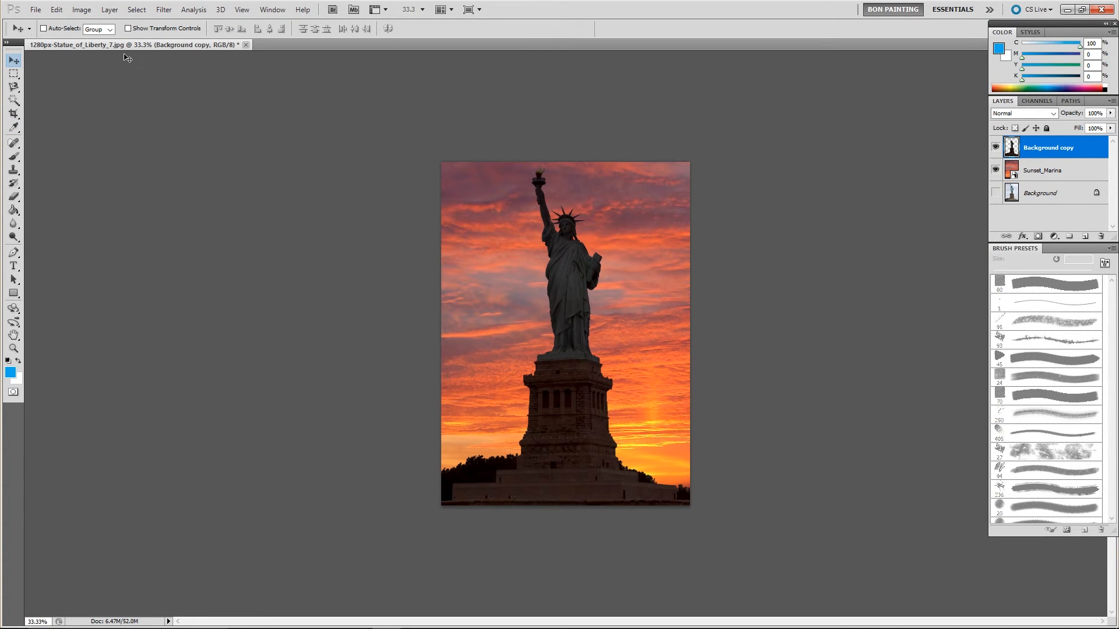
click(81, 10)
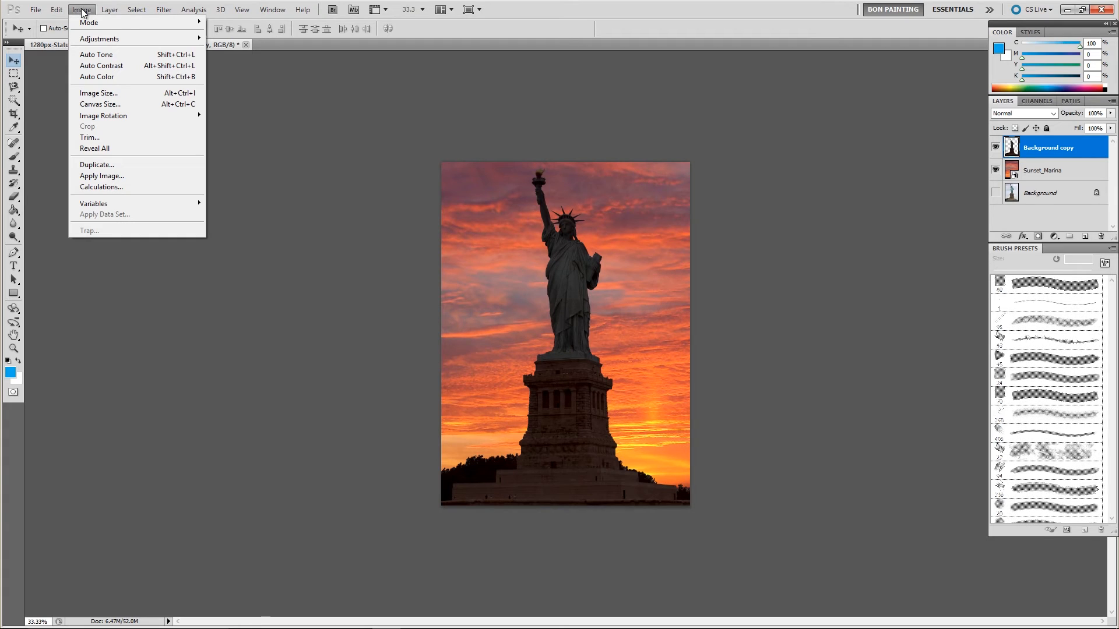
mouse_move(88, 37)
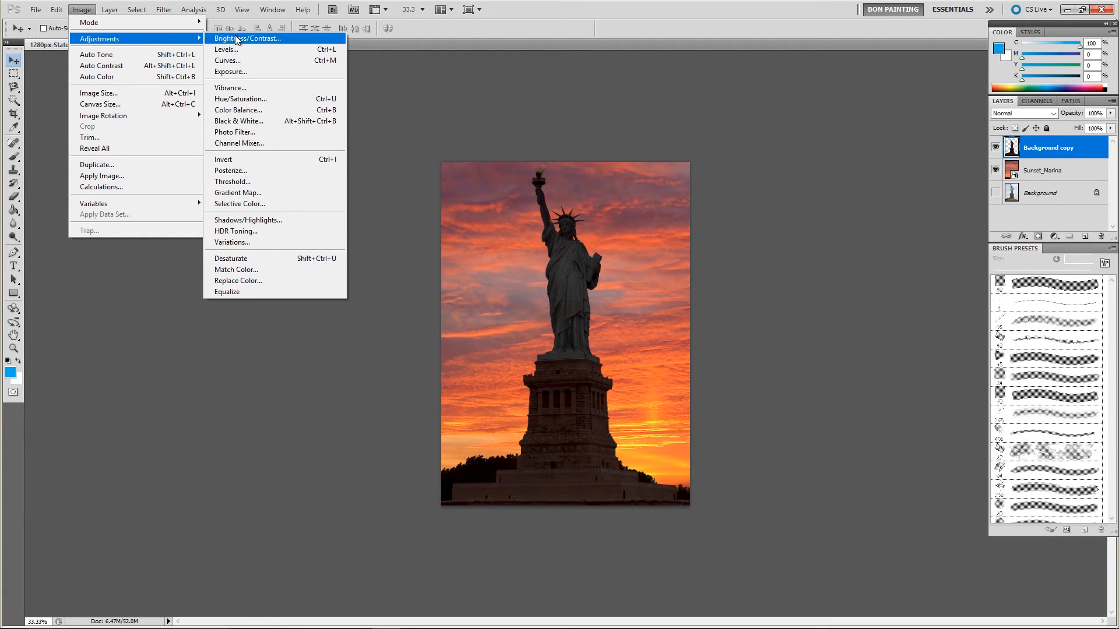
click(246, 236)
click(519, 11)
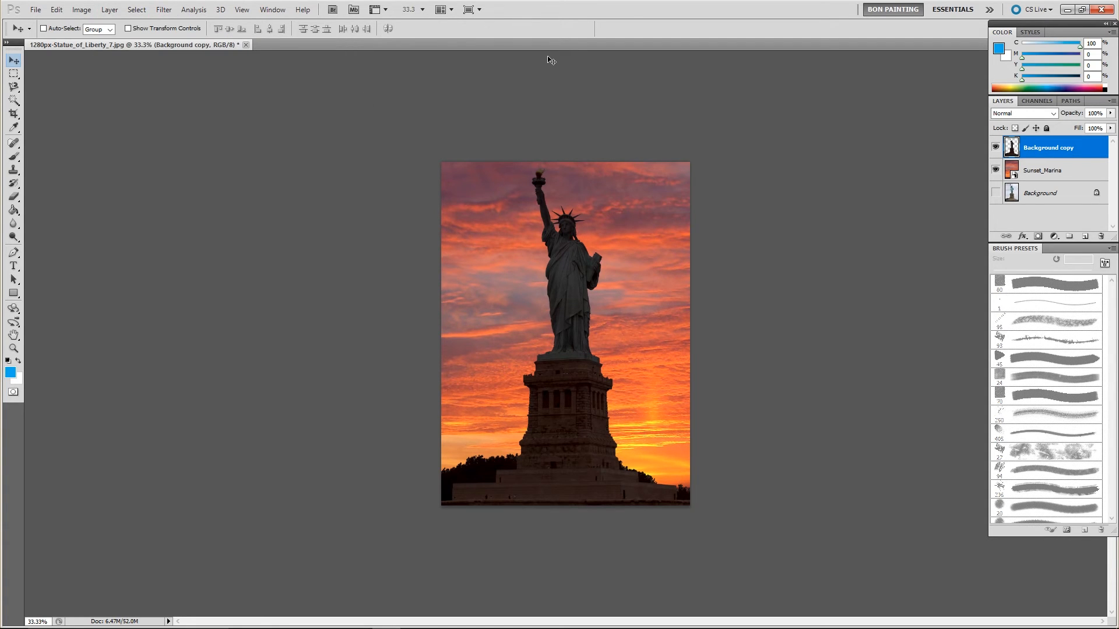
Step: Add a new layer above Background copy and fill it with a vertical linear gradient from blue at the base to white at the top
click(1085, 237)
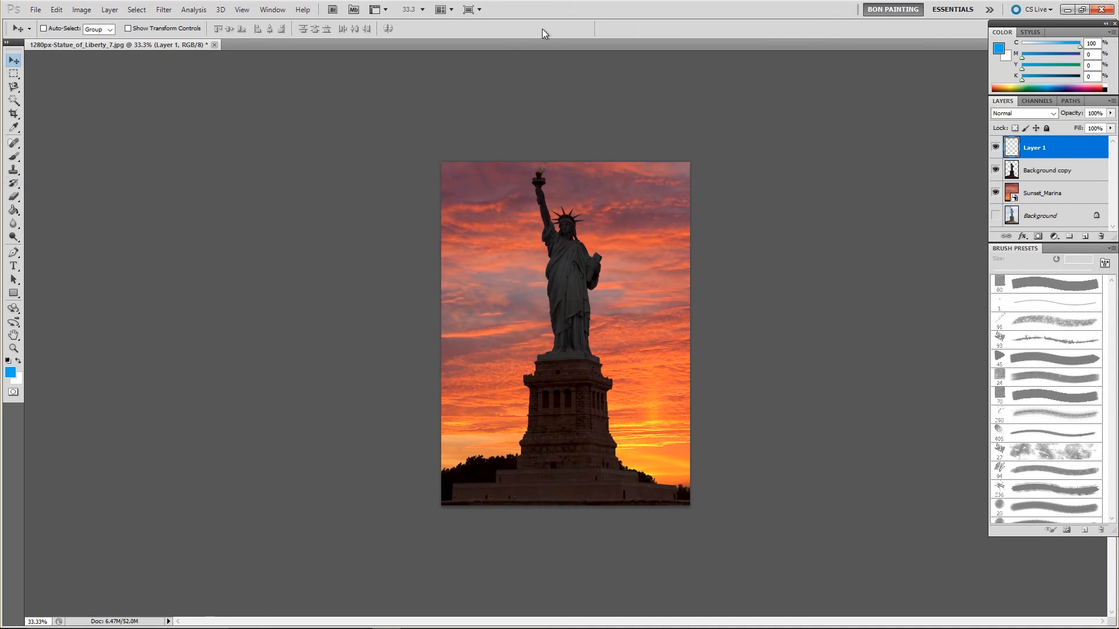
drag(10, 215, 56, 211)
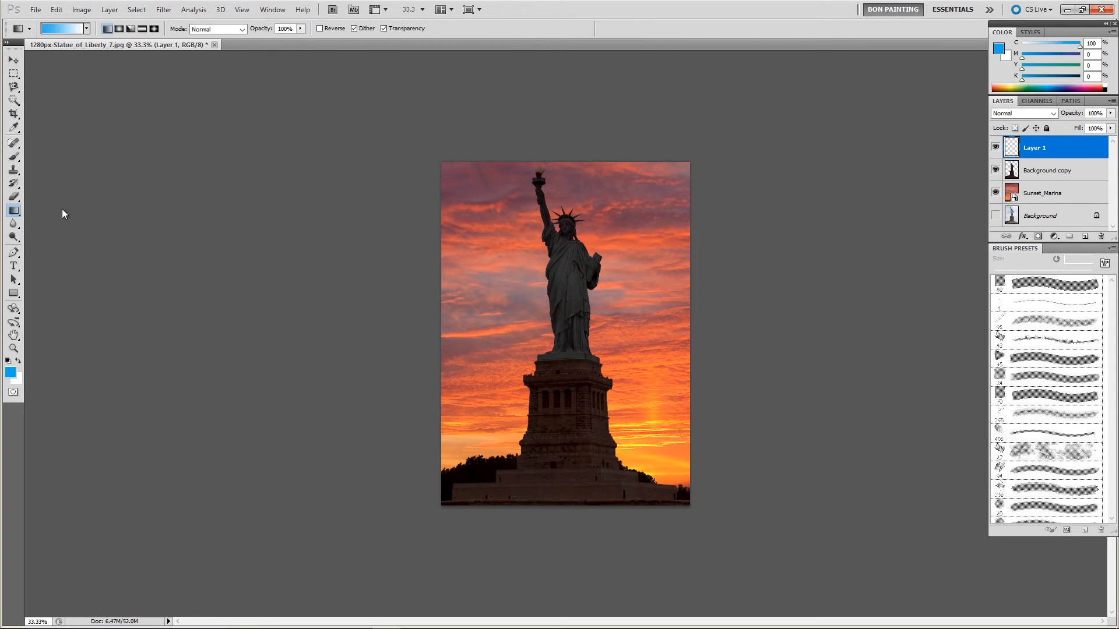
click(10, 214)
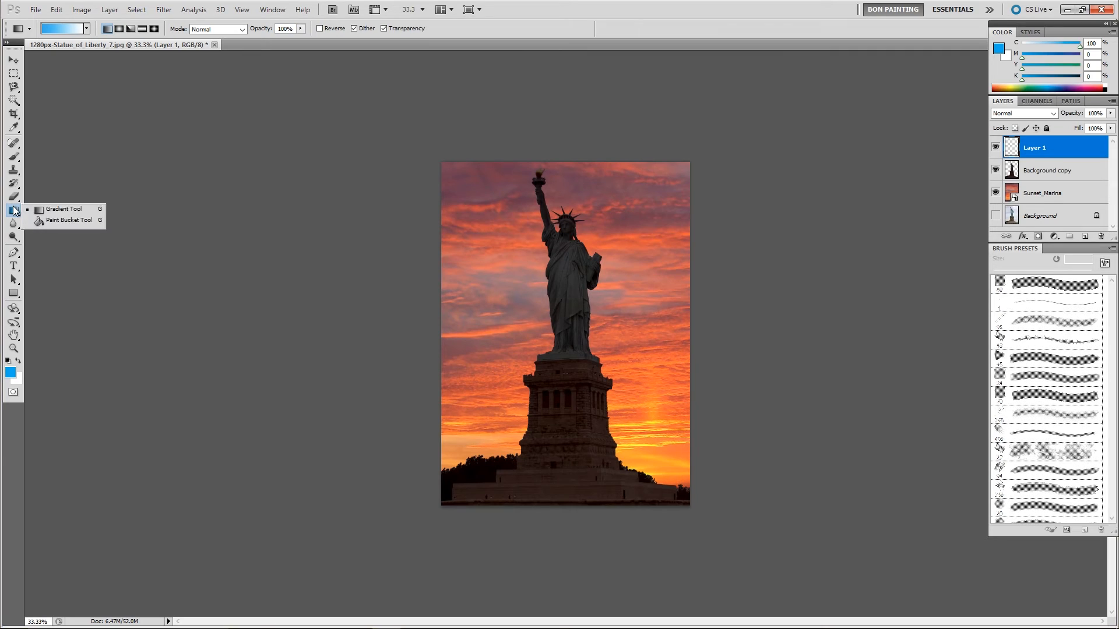
click(64, 209)
drag(16, 212, 46, 220)
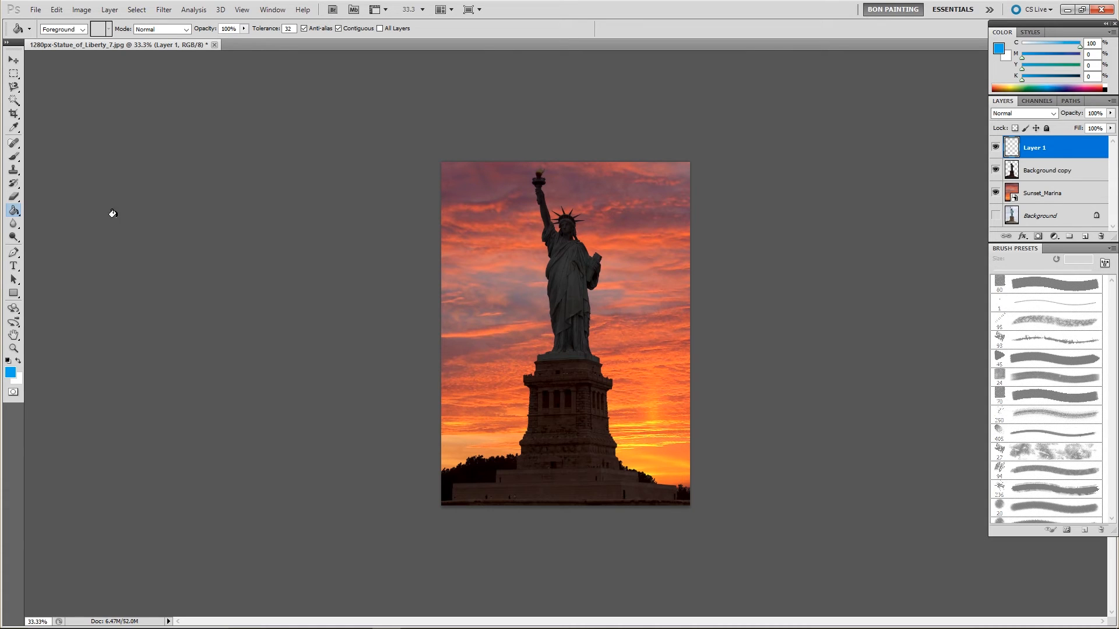
click(14, 212)
click(62, 209)
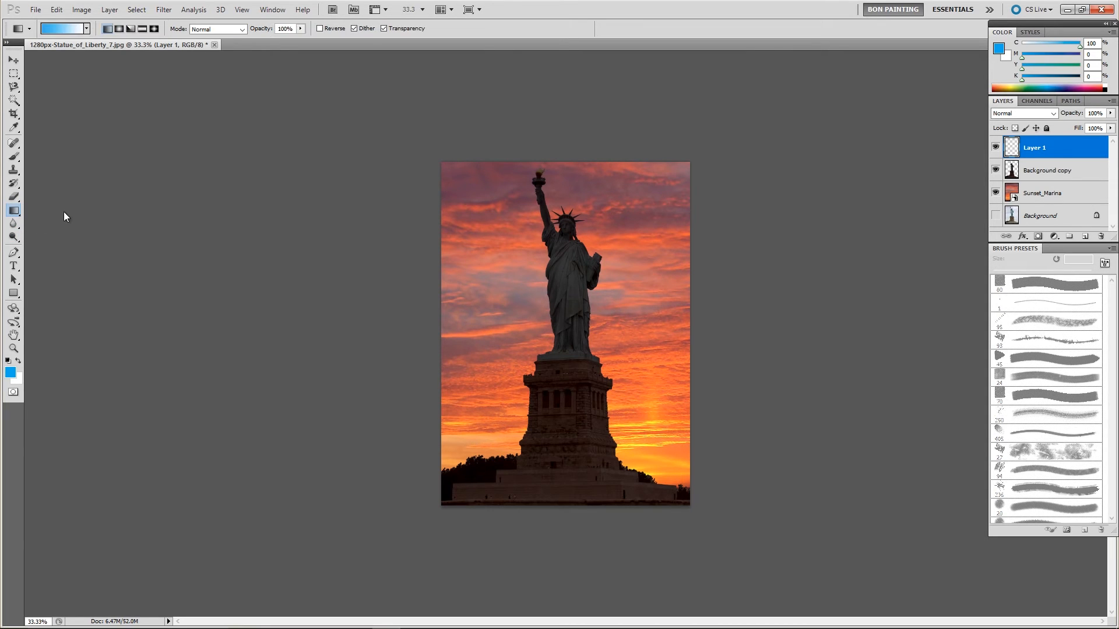
drag(563, 412, 563, 215)
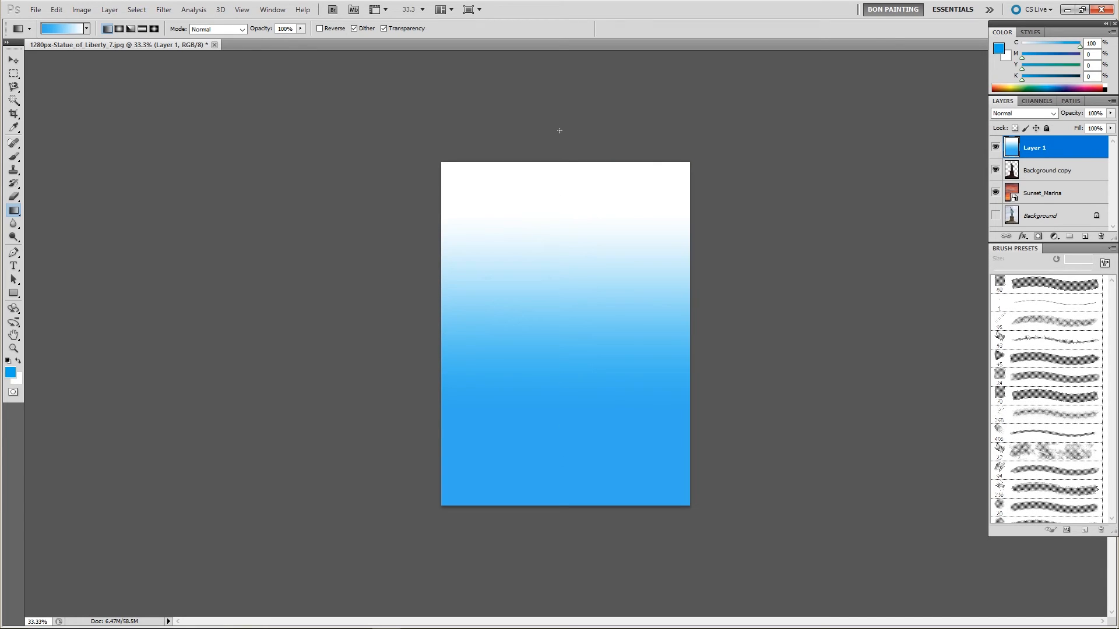
Step: Refill Layer 1 with a vertical linear gradient preset running from white at the base to blue at the top
click(86, 28)
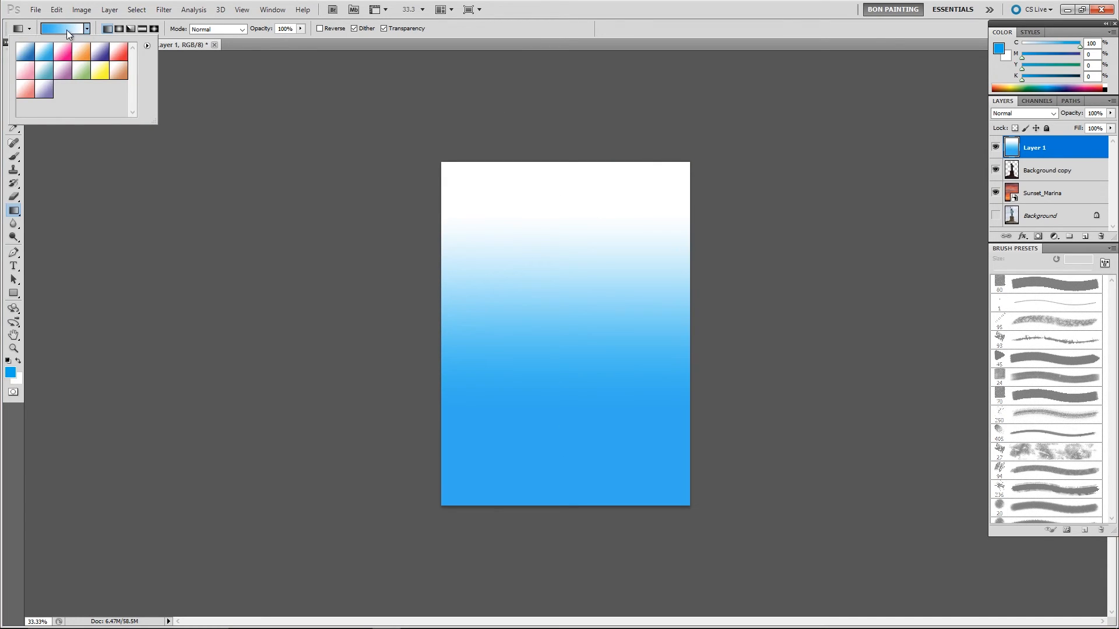
click(147, 46)
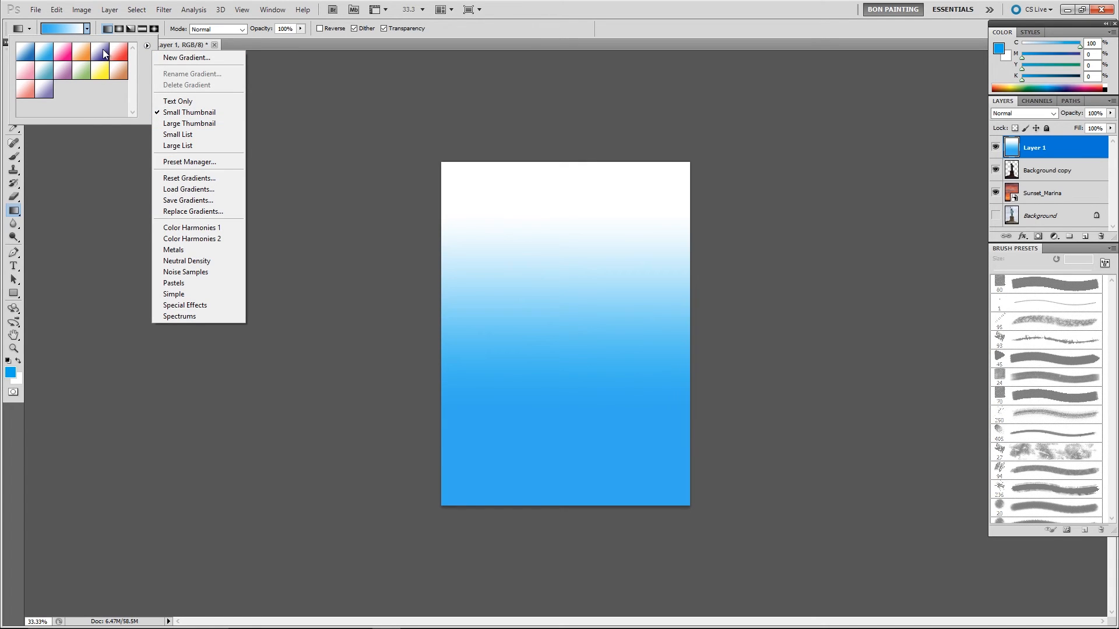
click(64, 55)
click(44, 52)
drag(562, 452, 561, 237)
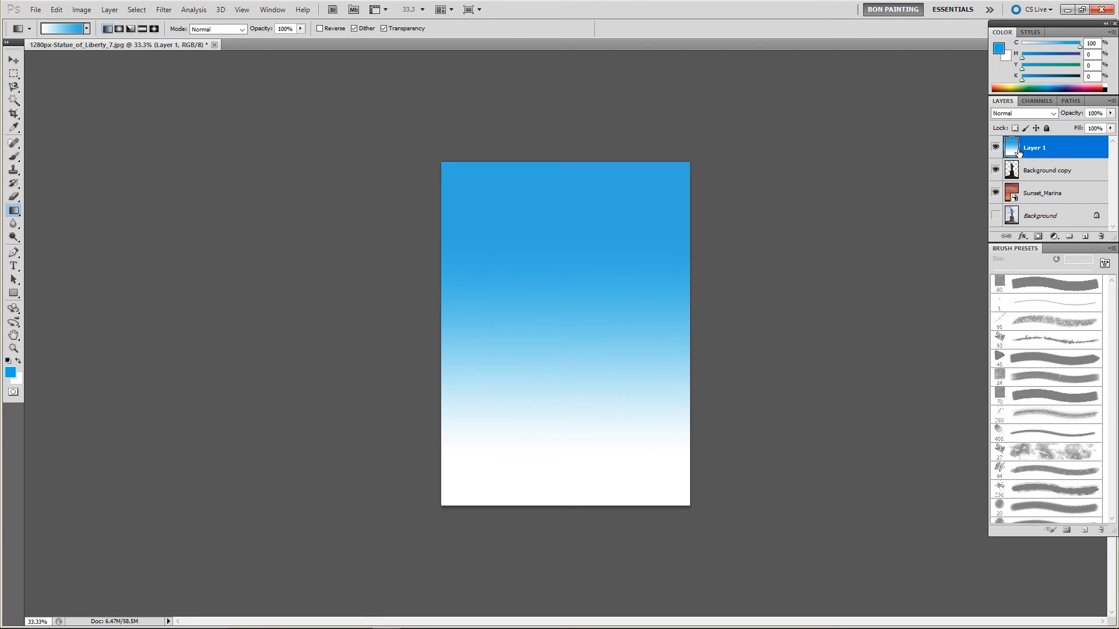
Step: Cycle Layer 1 through the blend modes from Multiply onward and settle on Divide
click(1053, 111)
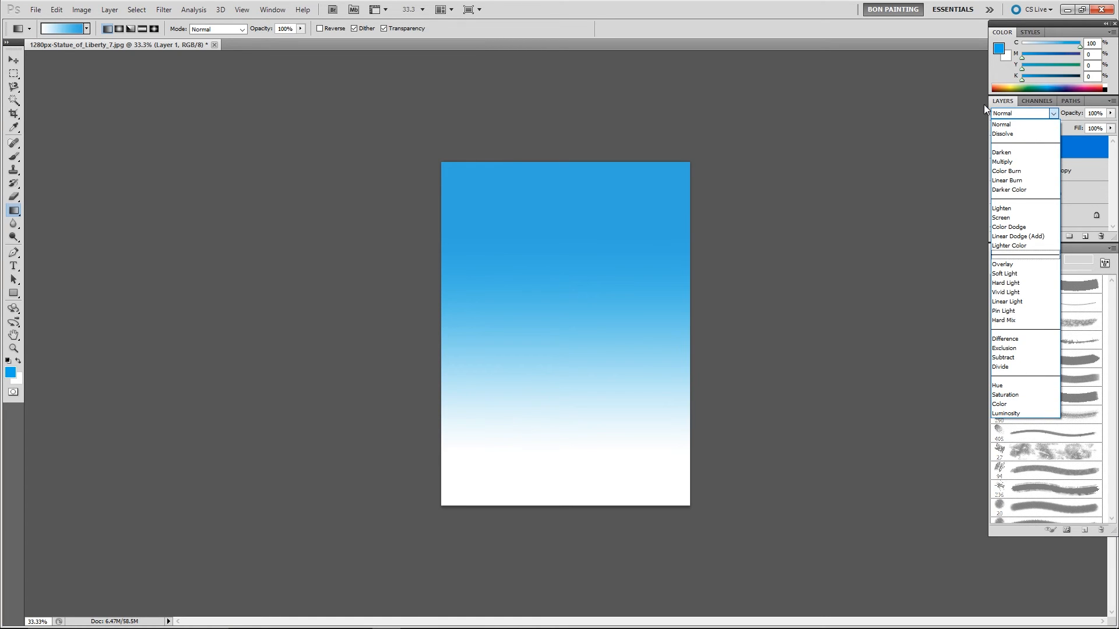
click(1011, 162)
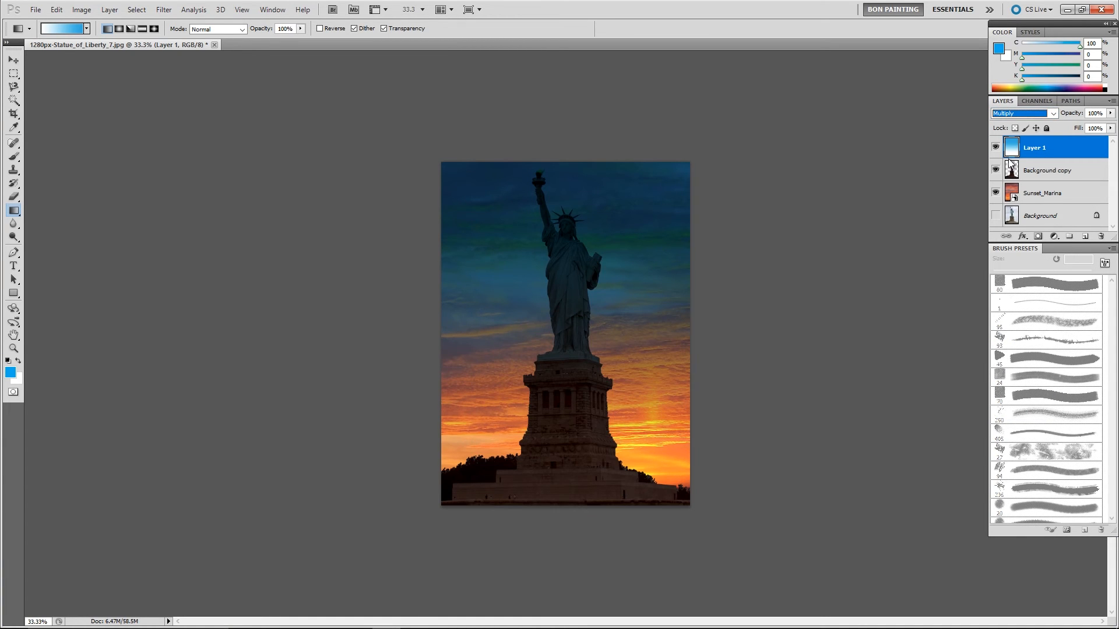
key(Down)
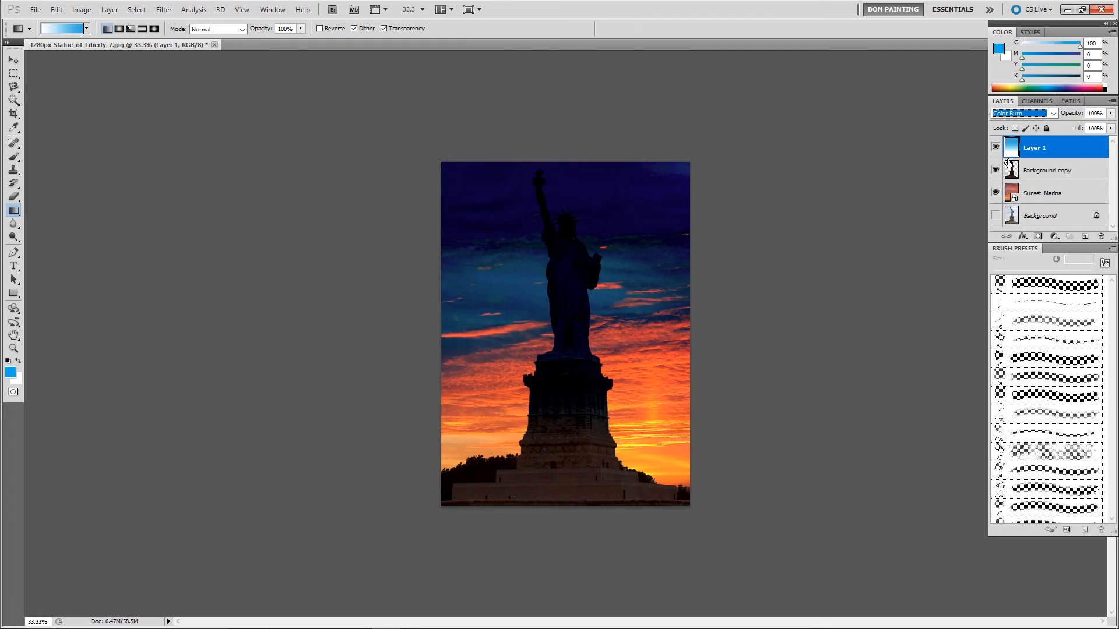
key(Down)
key(Down)
key(Down)
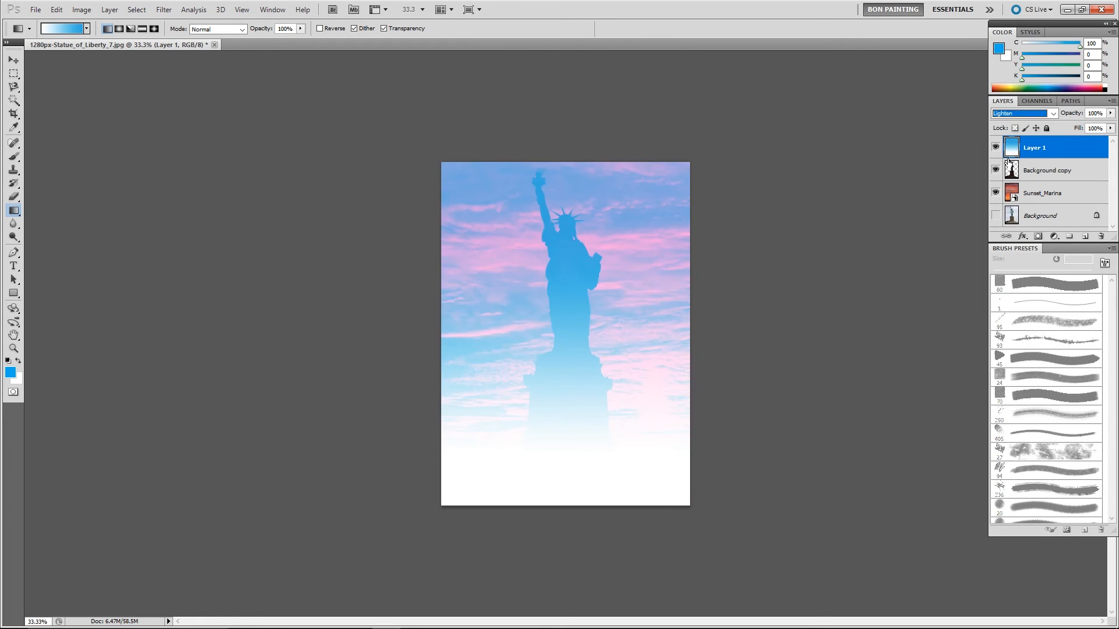
key(Down)
key(Down)
key(Down)
key(Down)
key(Down)
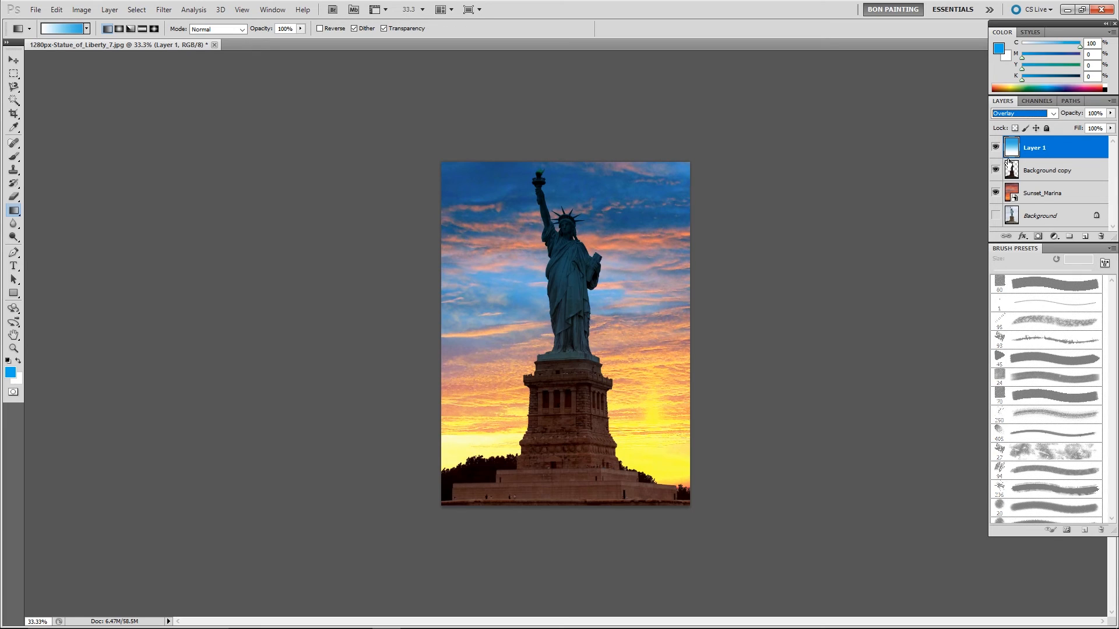
key(Down)
key(Down)
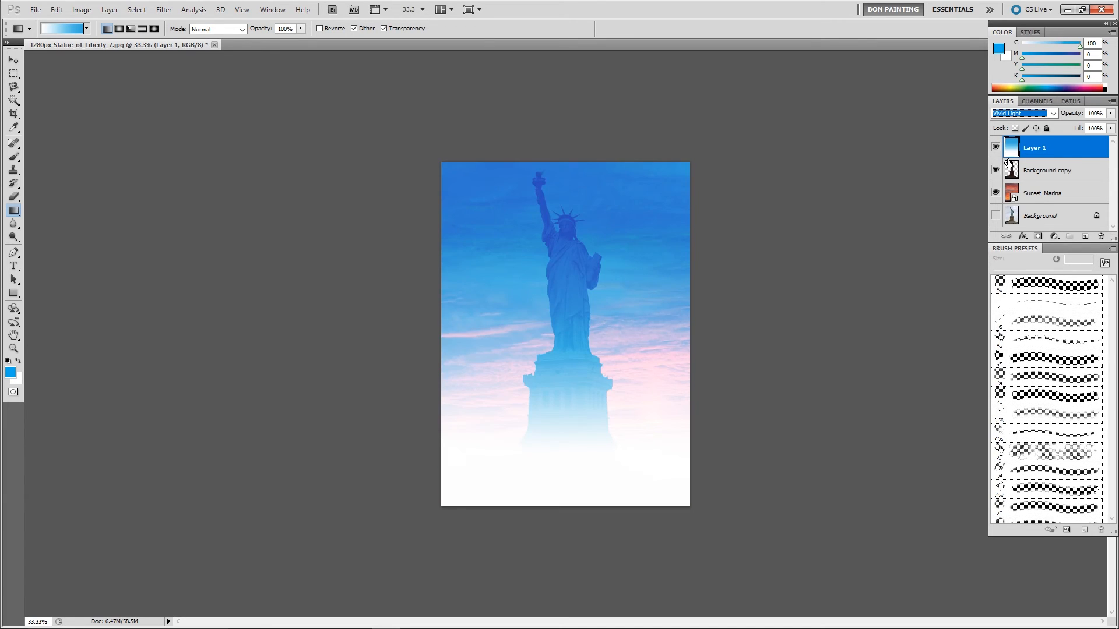
key(Down)
key(Down)
key(Down)
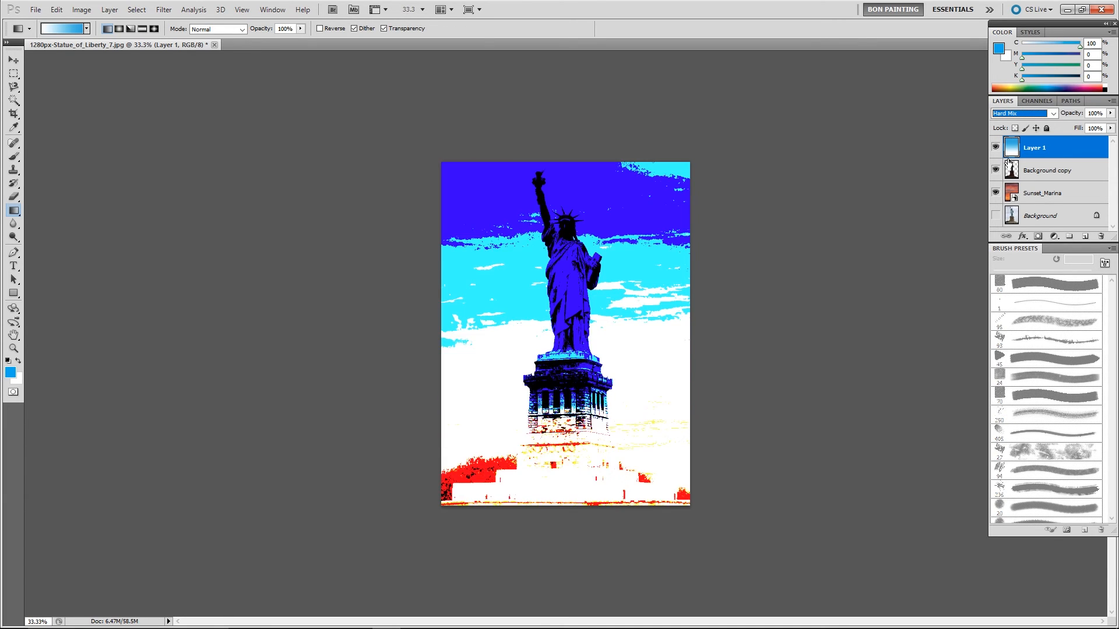
key(Down)
key(Down)
key(Down)
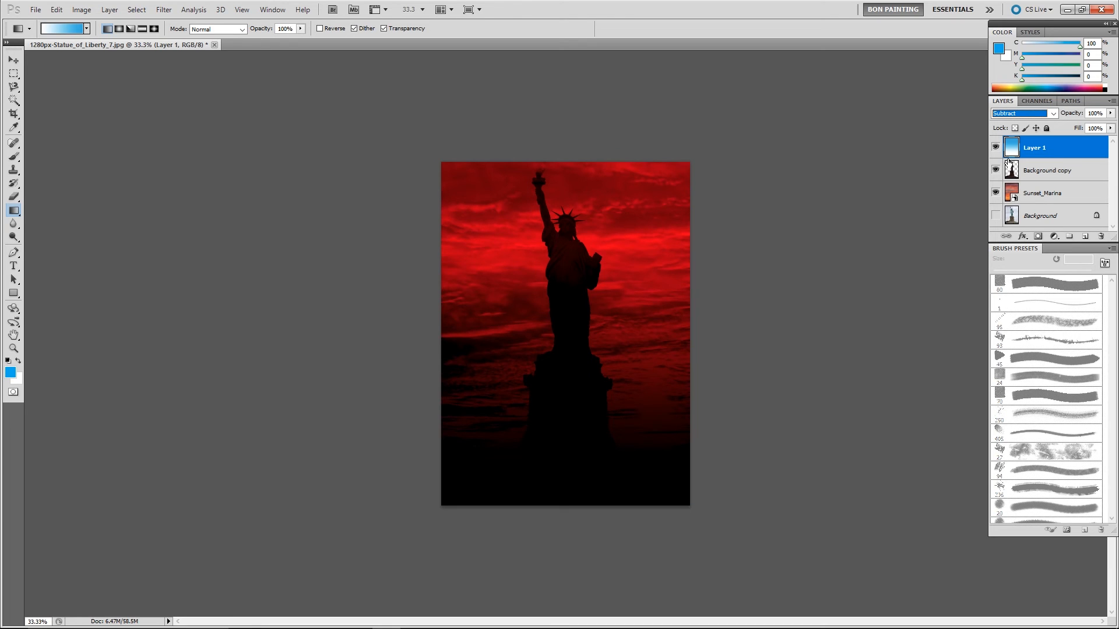
key(Down)
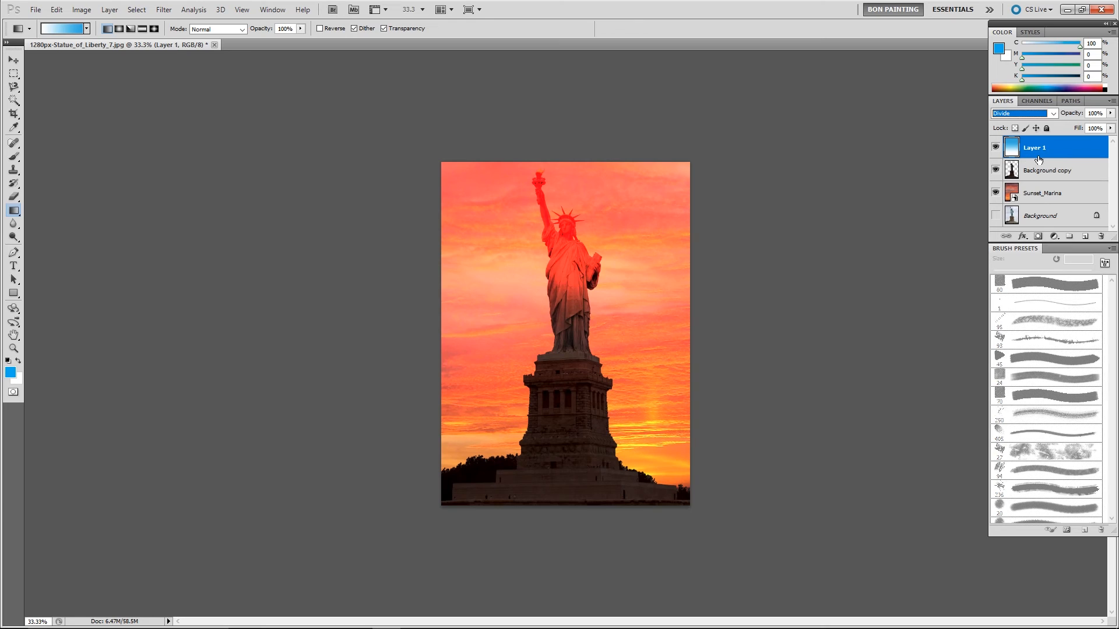
Step: Lower the opacity of Layer 1 to 9% and toggle its visibility to compare the image with and without it
drag(1110, 113, 1060, 123)
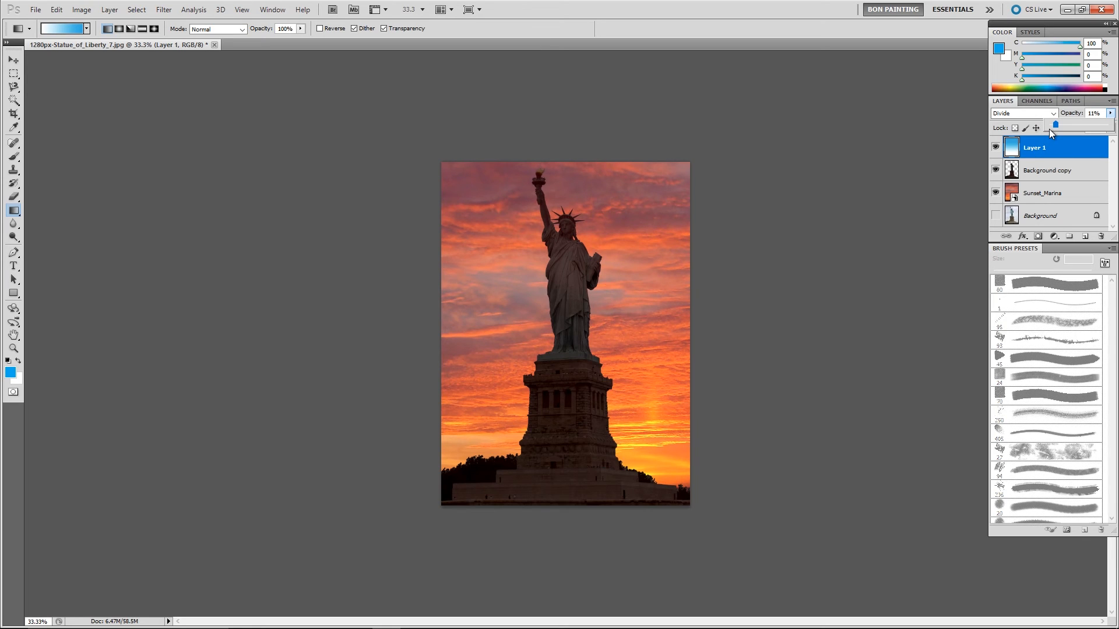
drag(1055, 125, 1054, 125)
click(994, 148)
click(994, 148)
click(995, 148)
click(995, 149)
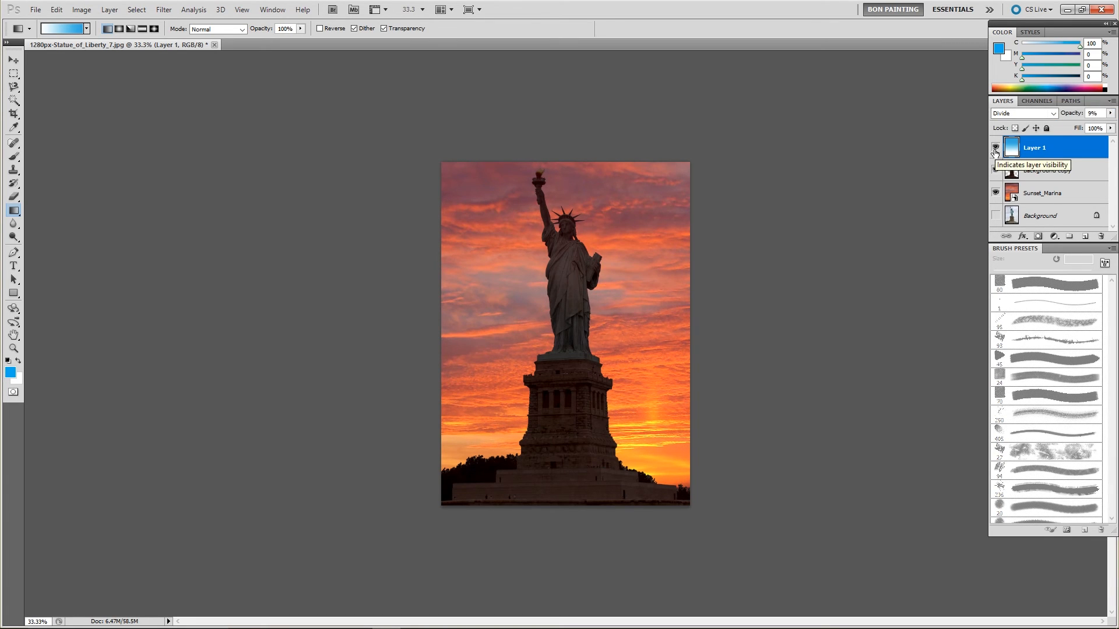
click(995, 149)
click(995, 150)
click(995, 149)
click(995, 148)
Step: Paste the old paper texture as a new layer, rotate it about 90° counterclockwise and center it to cover the whole canvas
mouse_move(246, 627)
key(ctrl+v)
key(ctrl+t)
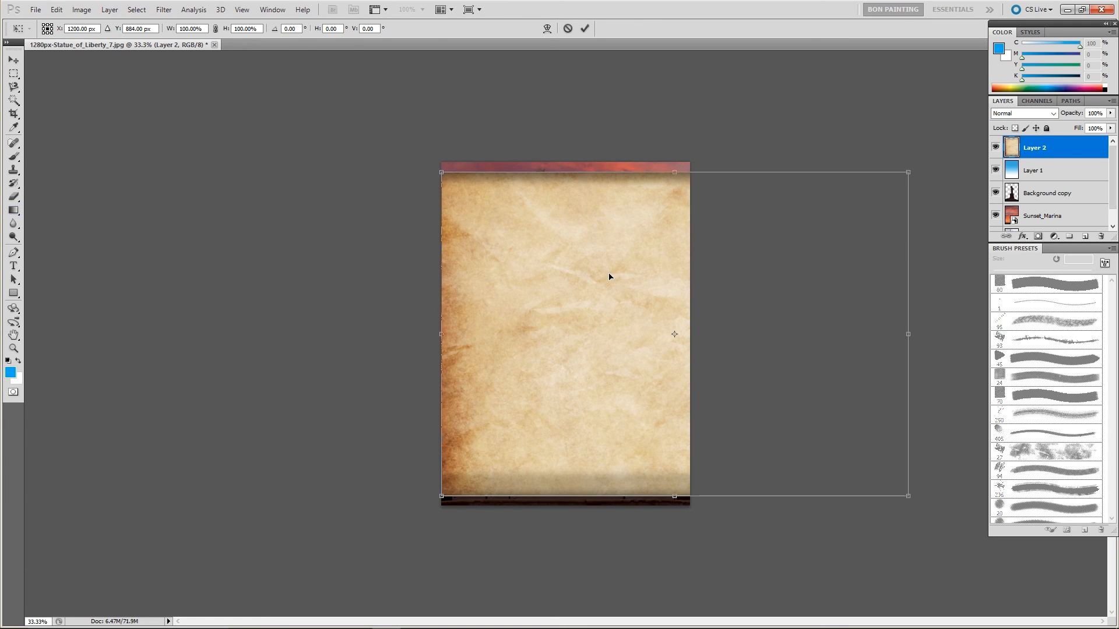
drag(379, 149, 580, 485)
drag(634, 380, 519, 408)
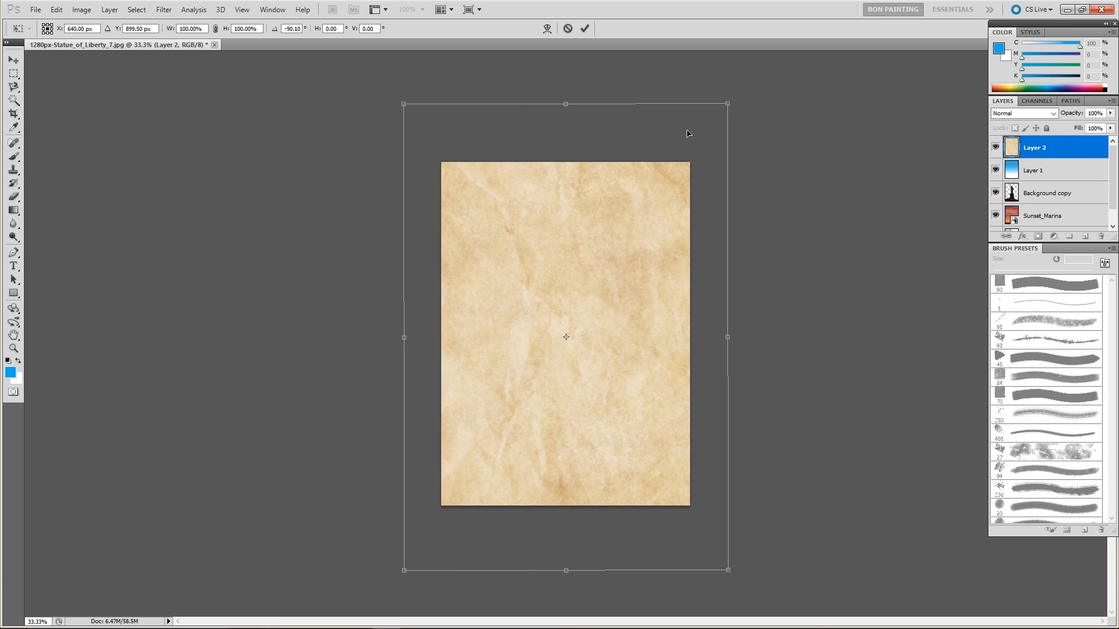
key(Return)
key(g)
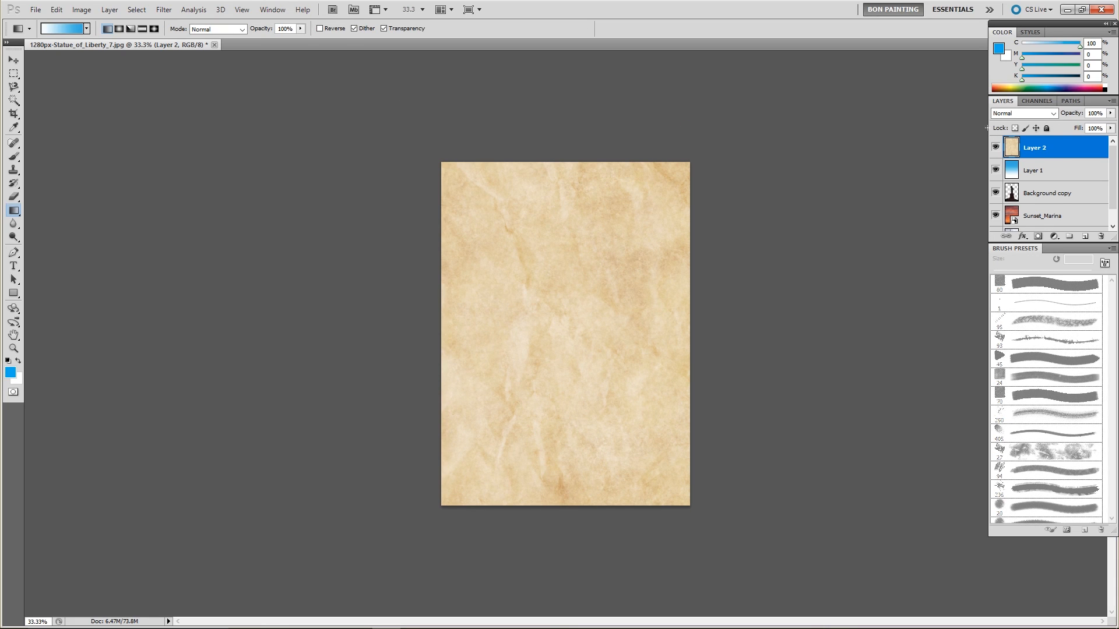
Step: Try the Multiply and Color Burn blend modes on the paper texture layer
click(1029, 114)
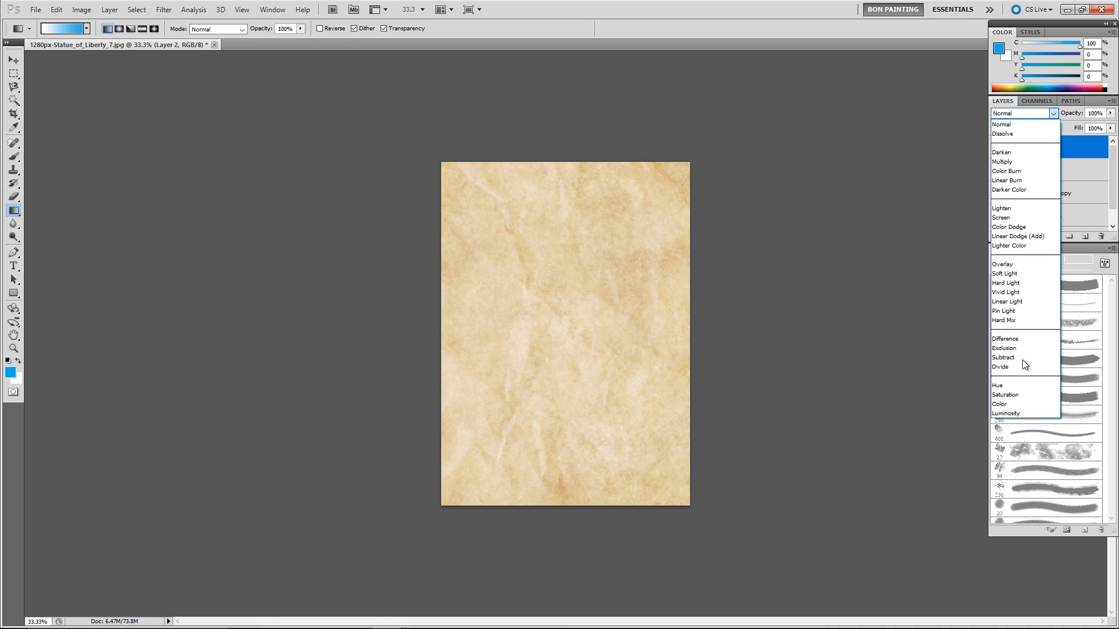
click(1002, 161)
key(Down)
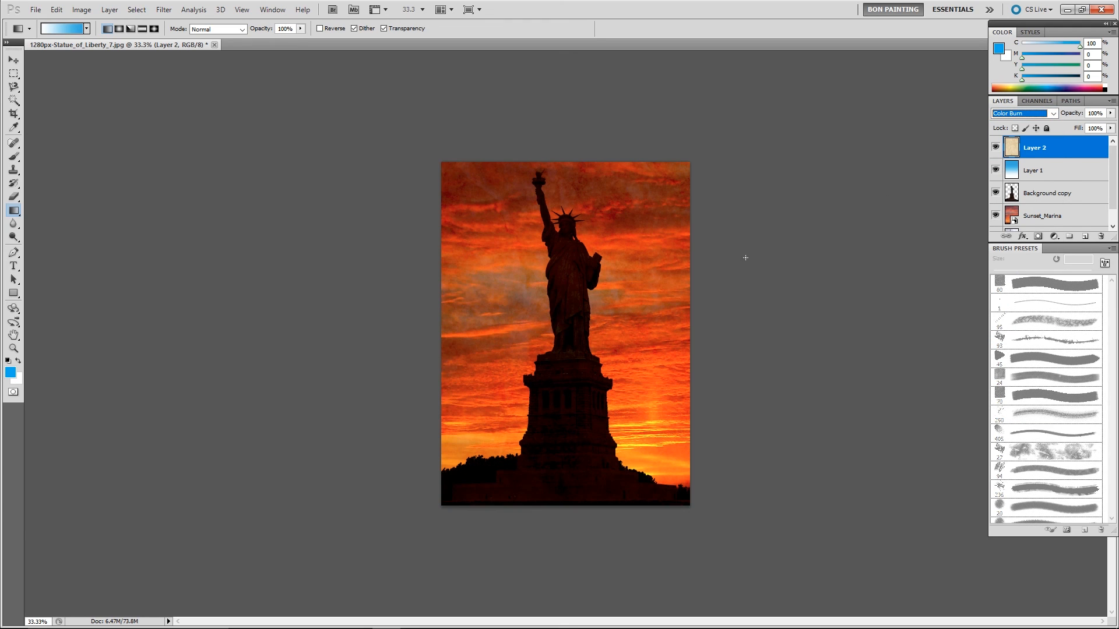
key(ctrl+plus)
key(ctrl+plus)
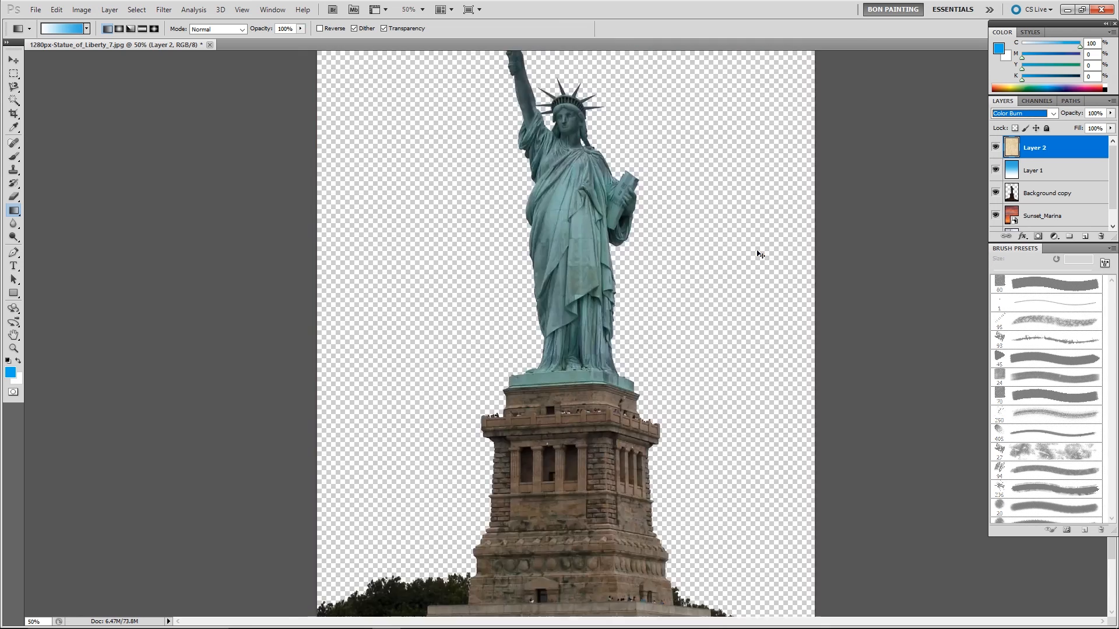
key(ctrl+plus)
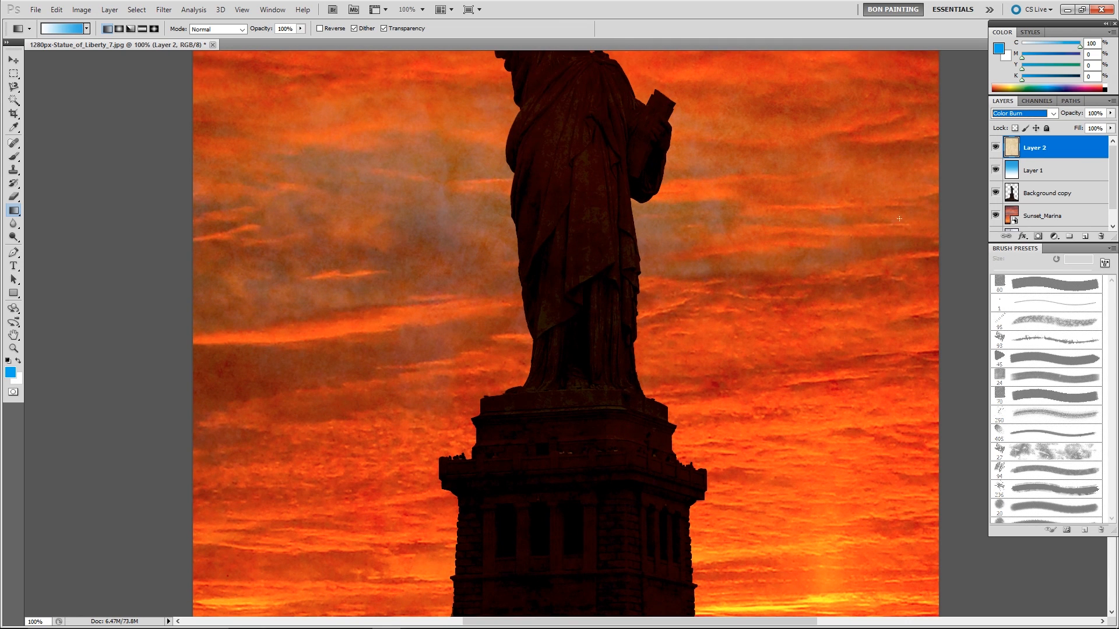
Step: Return the paper texture layer to Normal, and try the Darken and Multiply blend modes on it
click(1035, 114)
click(1028, 124)
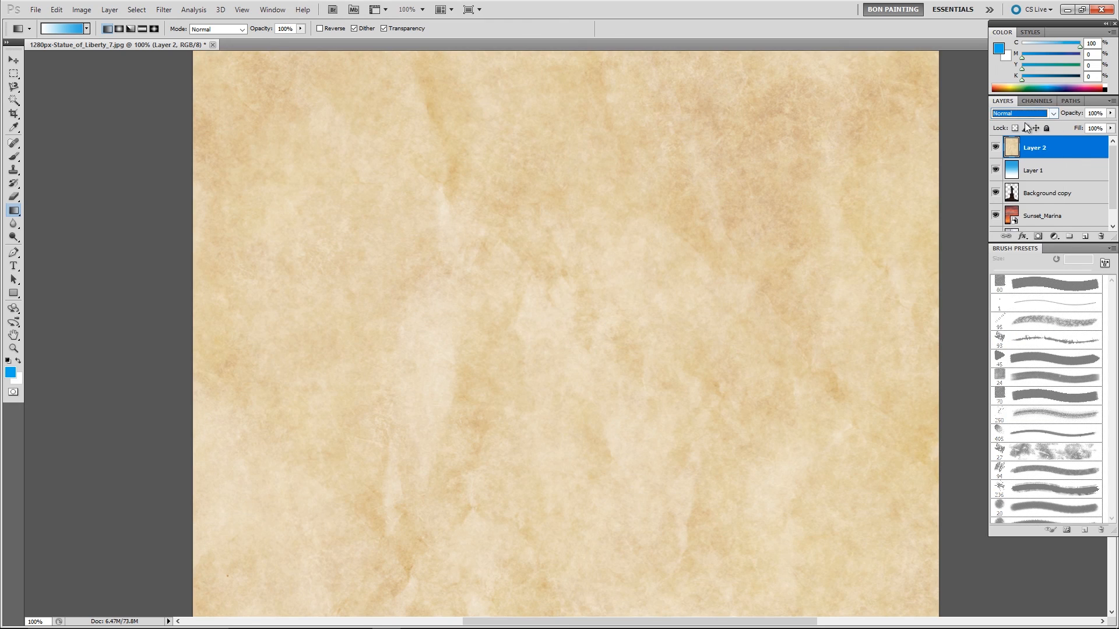
click(1037, 115)
click(1019, 143)
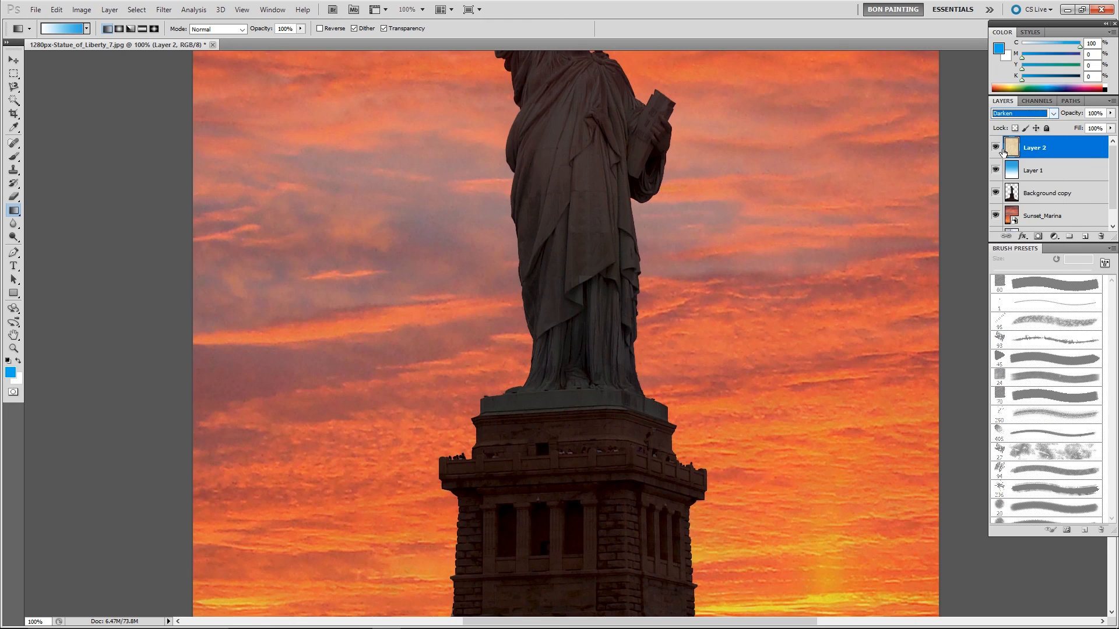
key(Down)
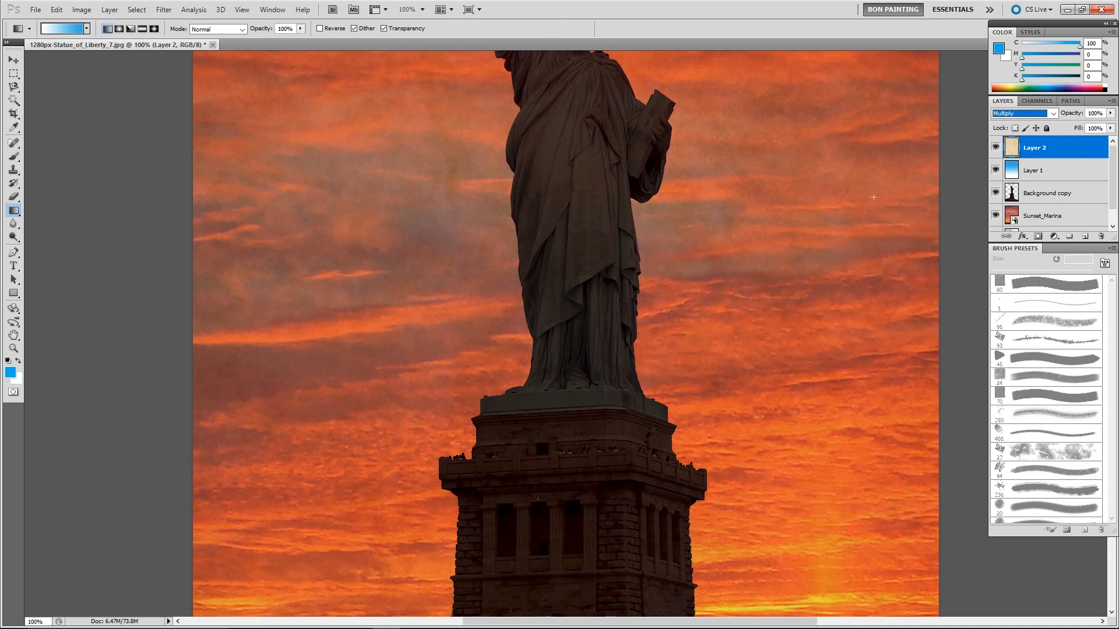
drag(877, 163, 882, 337)
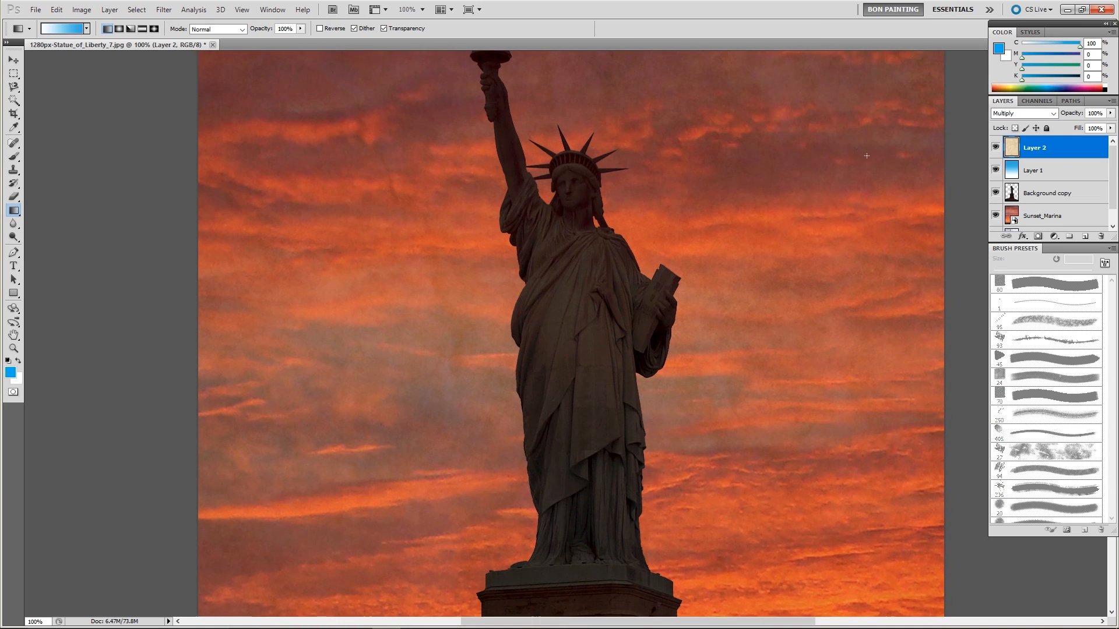
Step: Cycle the paper texture layer's blend mode from Color Burn onward and settle on Soft Light
click(1049, 113)
click(1016, 170)
key(Down)
key(Down)
key(Down)
key(Down)
key(Down)
key(Down)
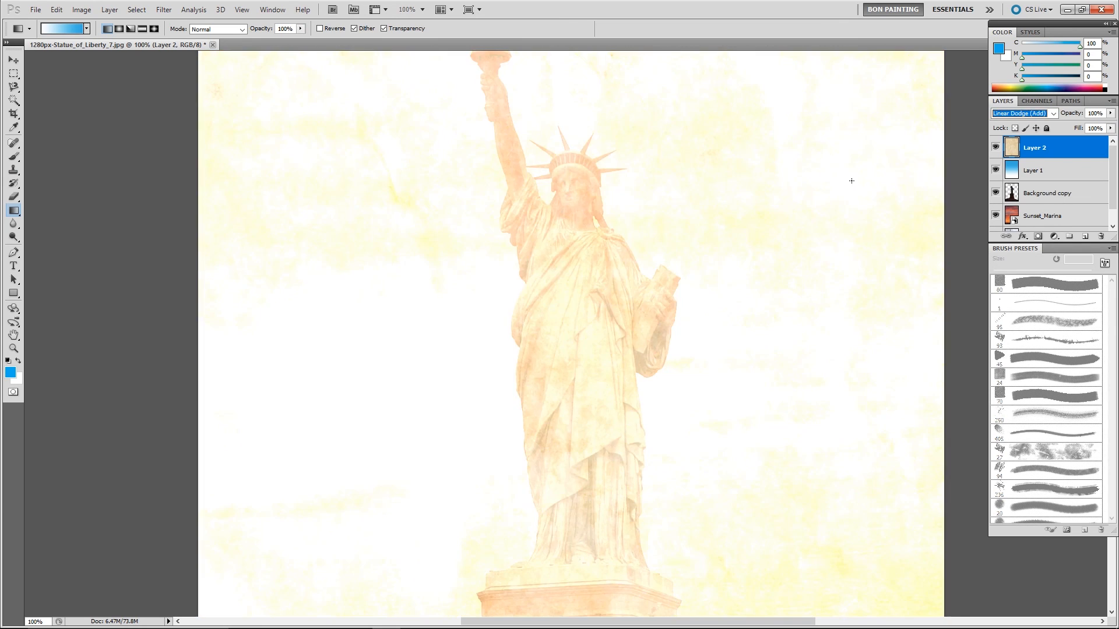
key(Down)
key(Down)
key(Down)
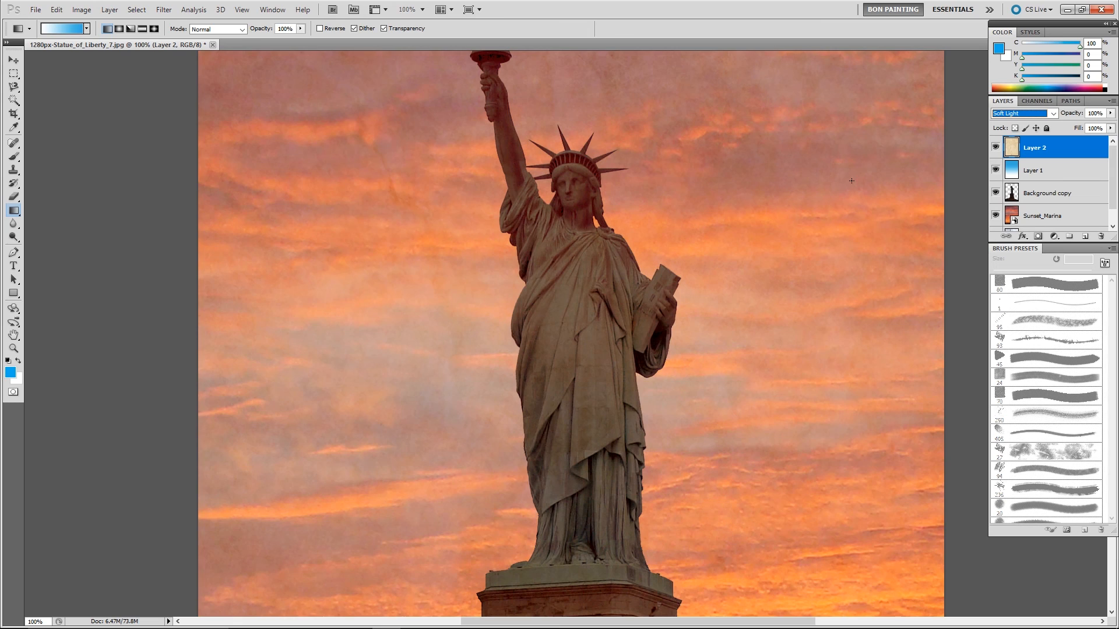
Step: Set the paper texture layer's opacity to 53% and toggle its visibility to compare the effect on the statue and sky
click(1110, 113)
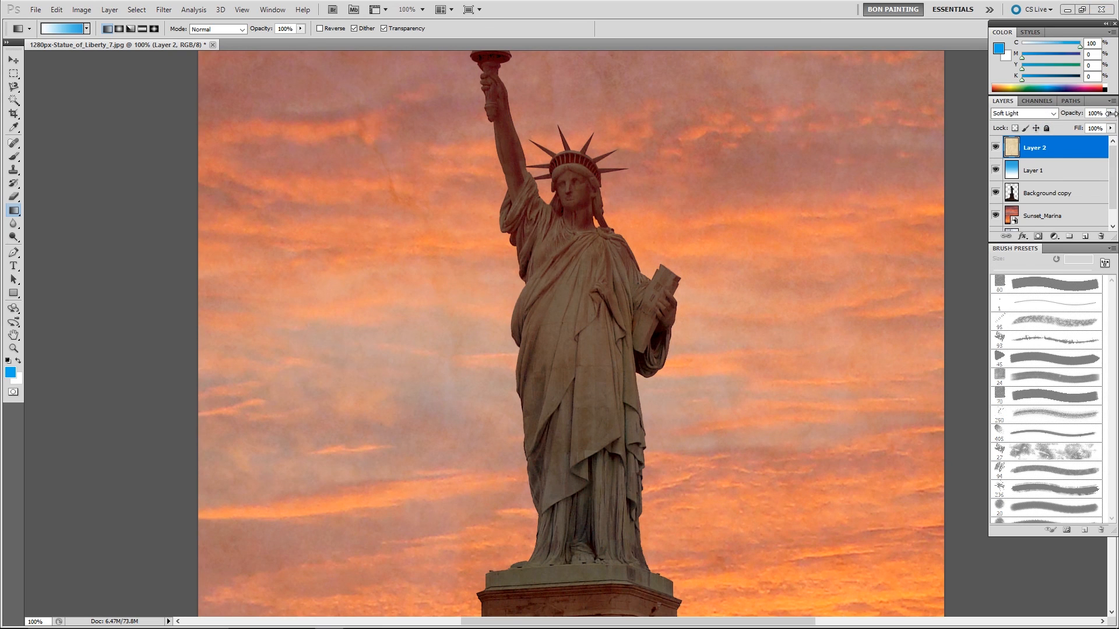
click(1081, 124)
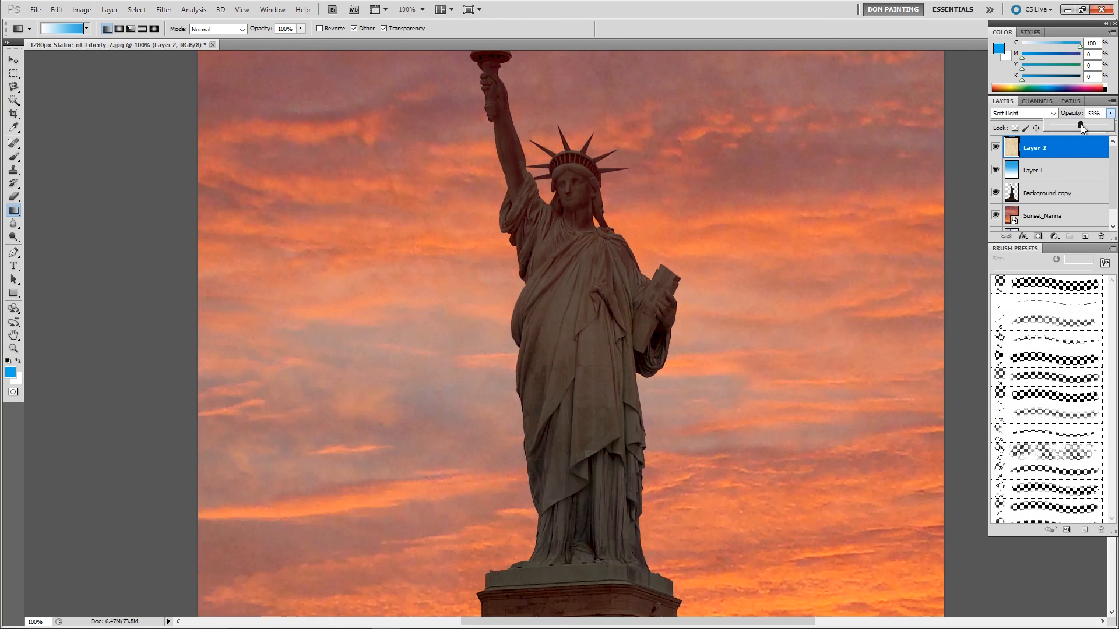
click(995, 149)
click(995, 149)
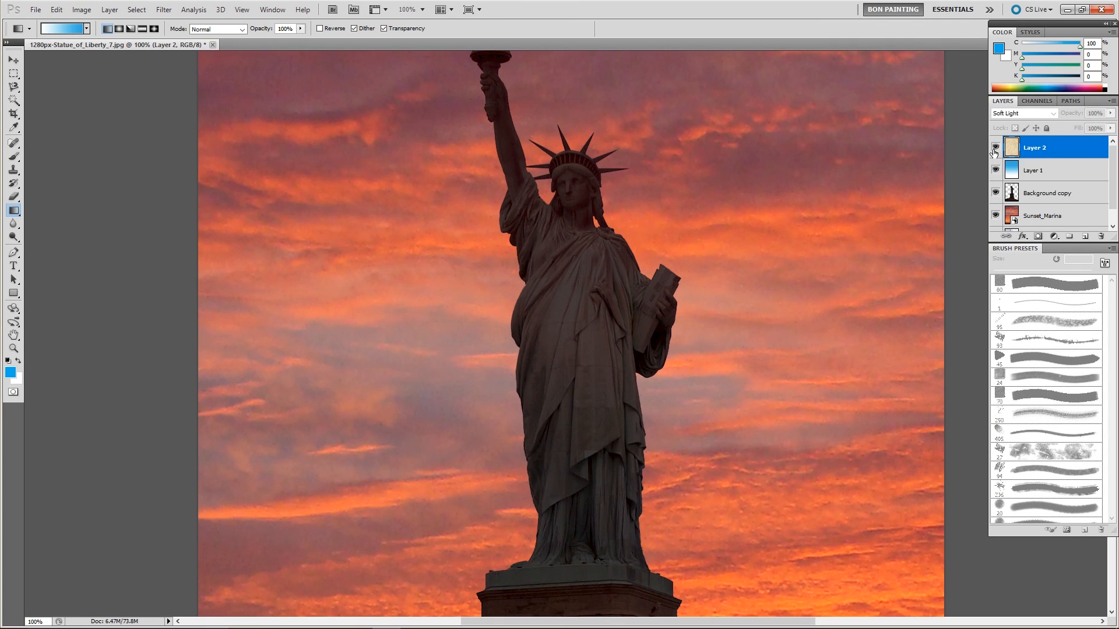
click(995, 149)
click(995, 149)
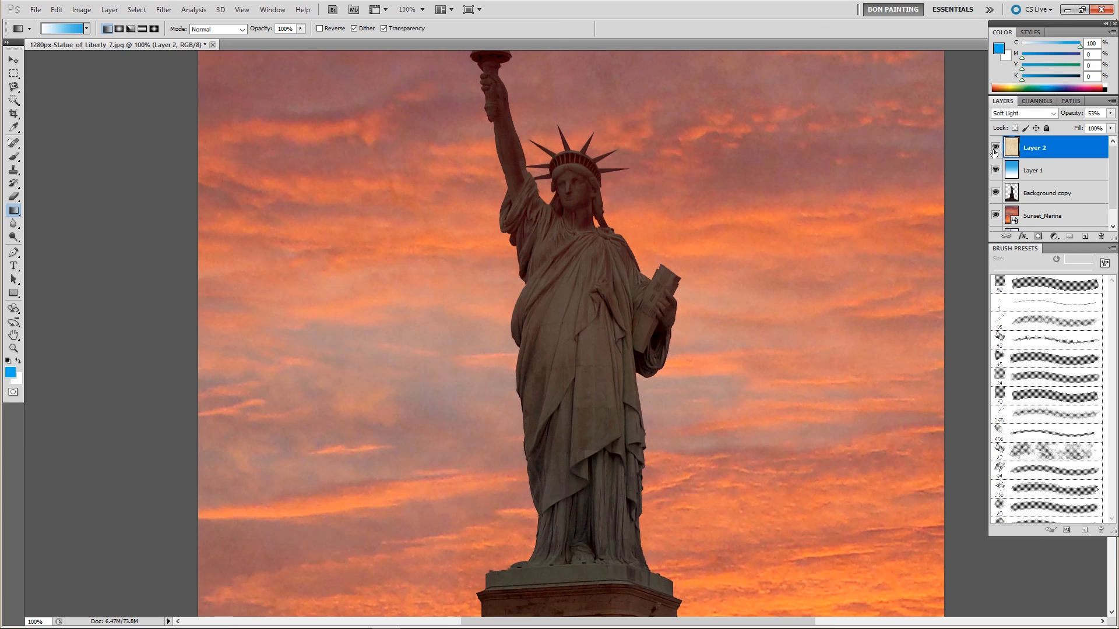
click(995, 149)
click(994, 149)
click(995, 149)
click(994, 149)
Step: Compare the whole composite with the paper texture layer shown and hidden
key(ctrl+minus)
key(ctrl+minus)
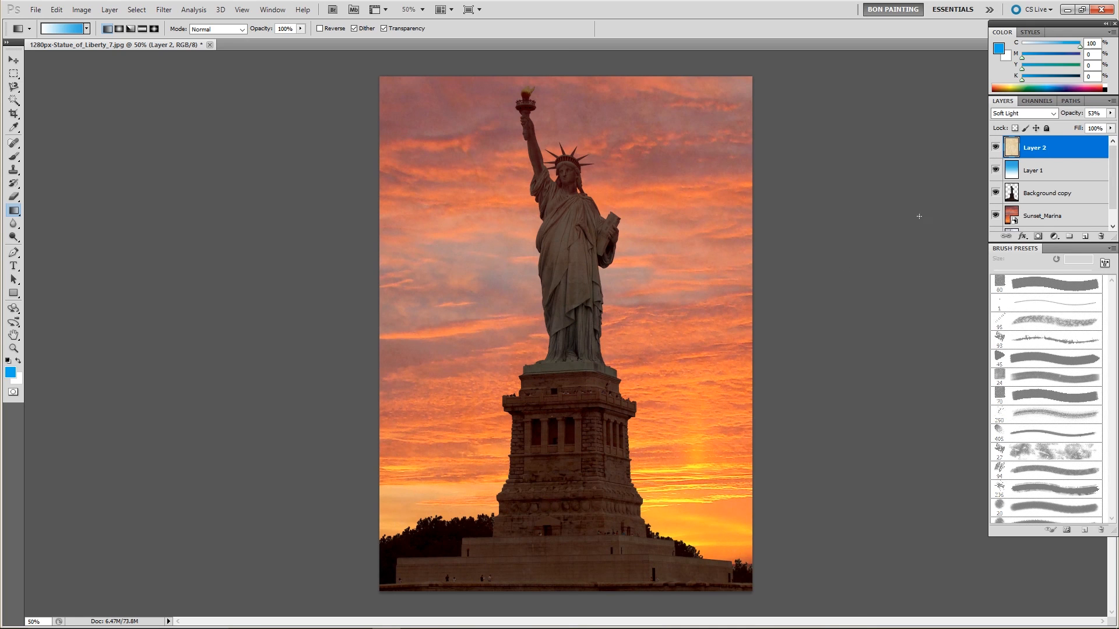
click(994, 150)
click(994, 149)
click(994, 150)
click(995, 149)
click(995, 150)
click(994, 149)
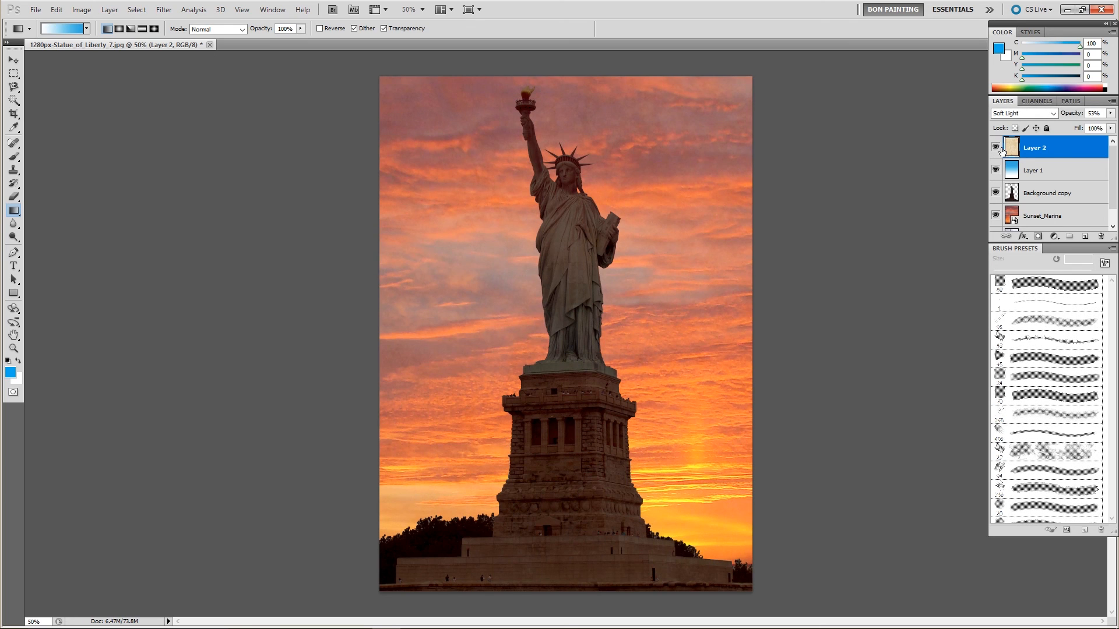